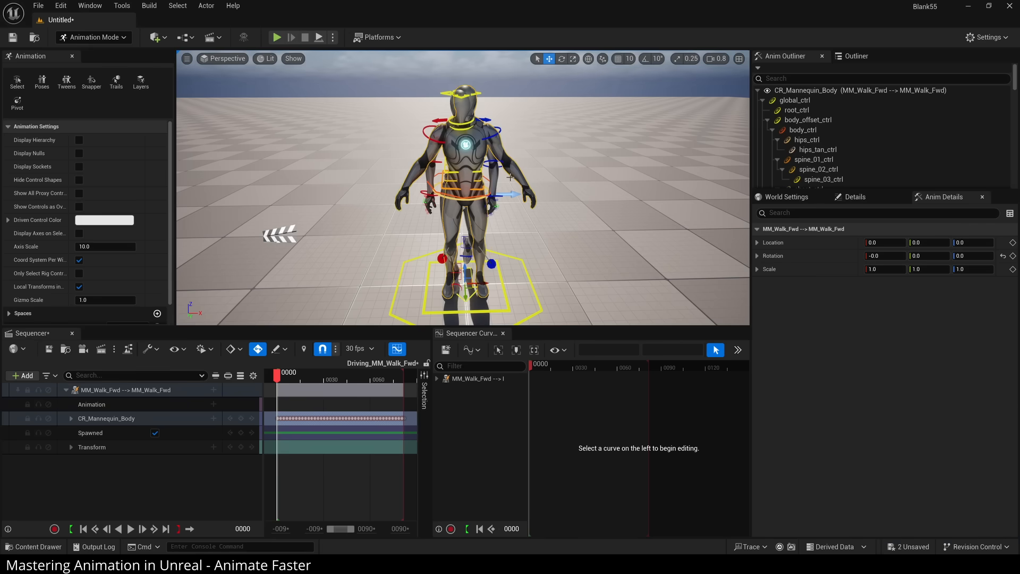
# - Create a linked animation sequence named LinkedWalk in the Content folder from the MM_Walk_Fwd binding in Sequencer
pyautogui.press('space')
pyautogui.moveTo(492, 204); pyautogui.dragTo(484, 165, button='right')
pyautogui.rightClick(115, 391)
pyautogui.click(165, 255)
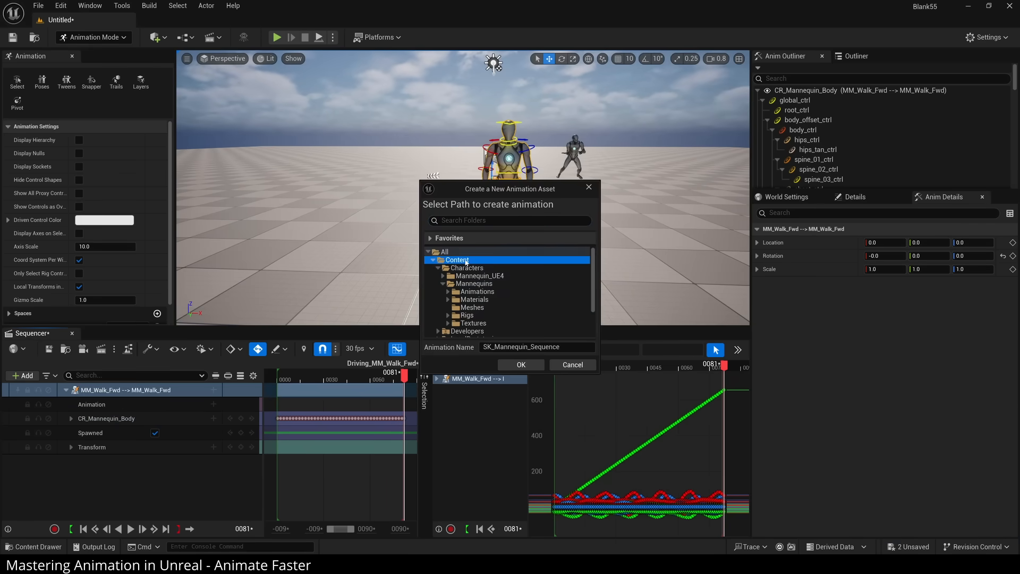
pyautogui.click(521, 365)
# - Open the LinkedWalk animation sequence to preview it, and return to the level editor
pyautogui.hotkey('ctrl', 'space')
pyautogui.doubleClick(256, 441)
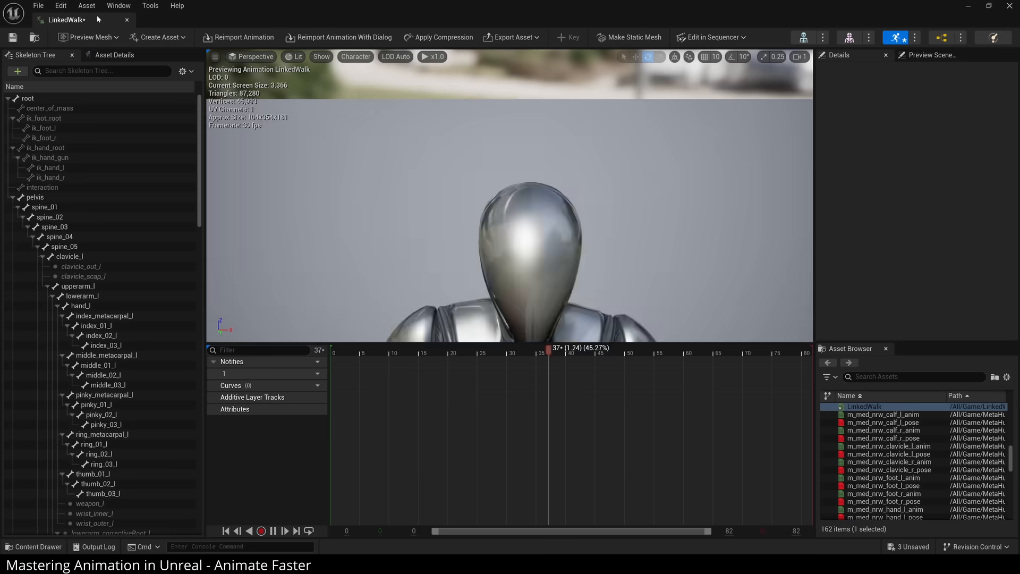
pyautogui.click(103, 21)
# - Duplicate the Driving_MM_Walk_Fwd level sequence in the MM_Walk_Fwd folder and play the walk in the level
pyautogui.hotkey('ctrl', 'space')
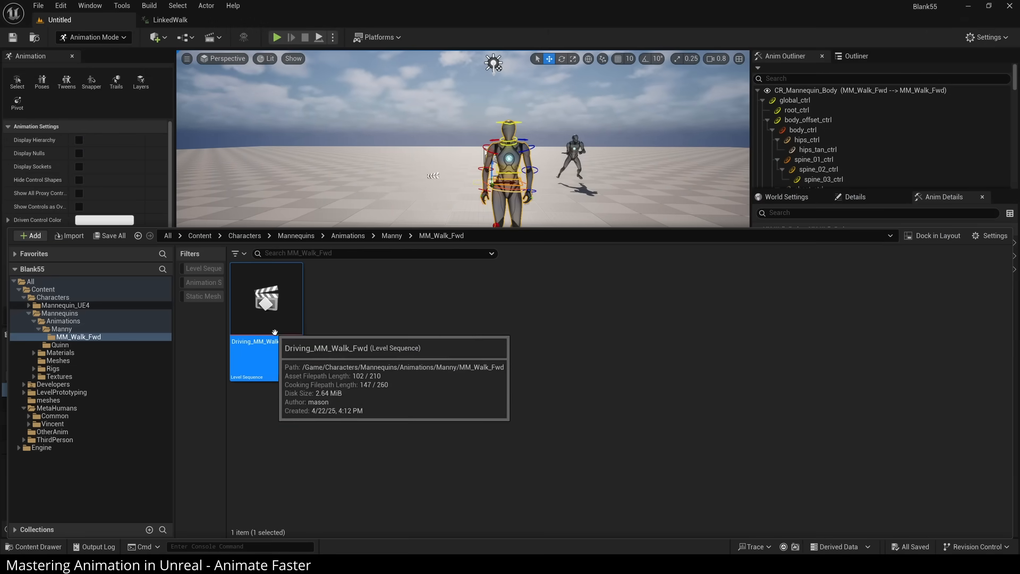
pyautogui.doubleClick(288, 342)
pyautogui.click(66, 350)
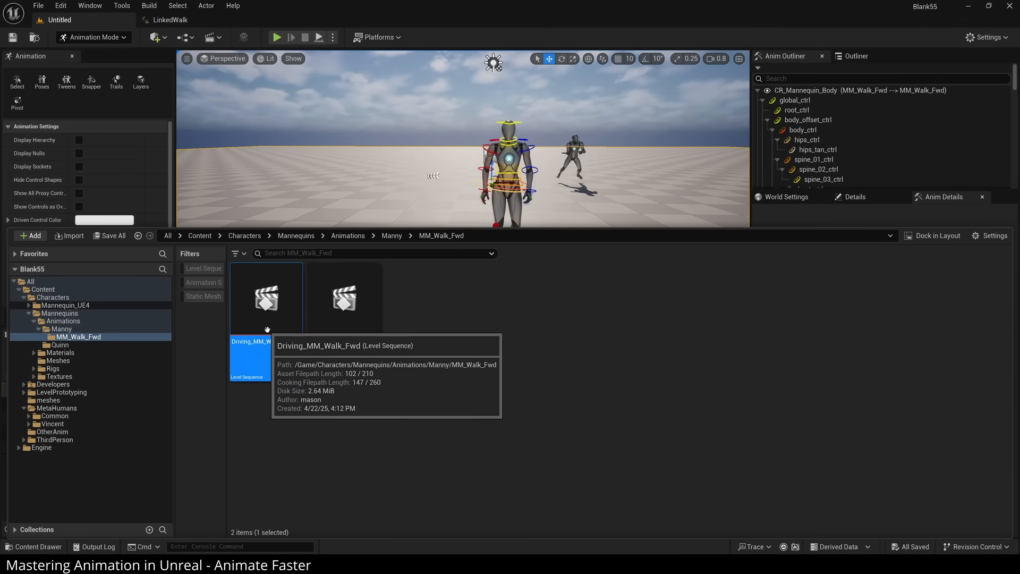
pyautogui.click(492, 198)
pyautogui.press('space')
# - Duplicate the LinkedWalk animation sequence as LinkedWalk1 in the Content folder
pyautogui.hotkey('ctrl', 'space')
pyautogui.click(257, 433)
pyautogui.hotkey('ctrl', 'd')
pyautogui.press('Return')
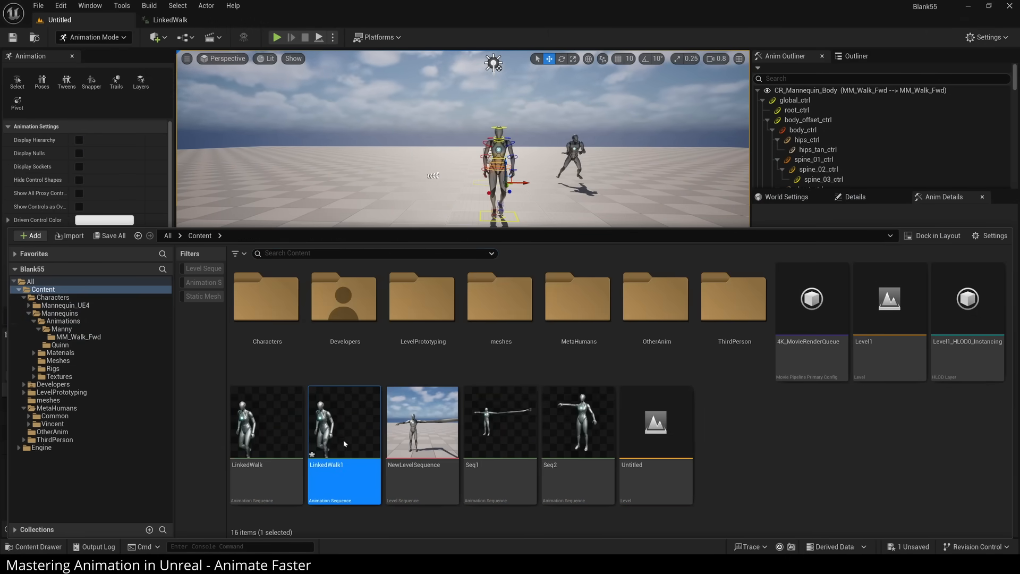
pyautogui.click(170, 21)
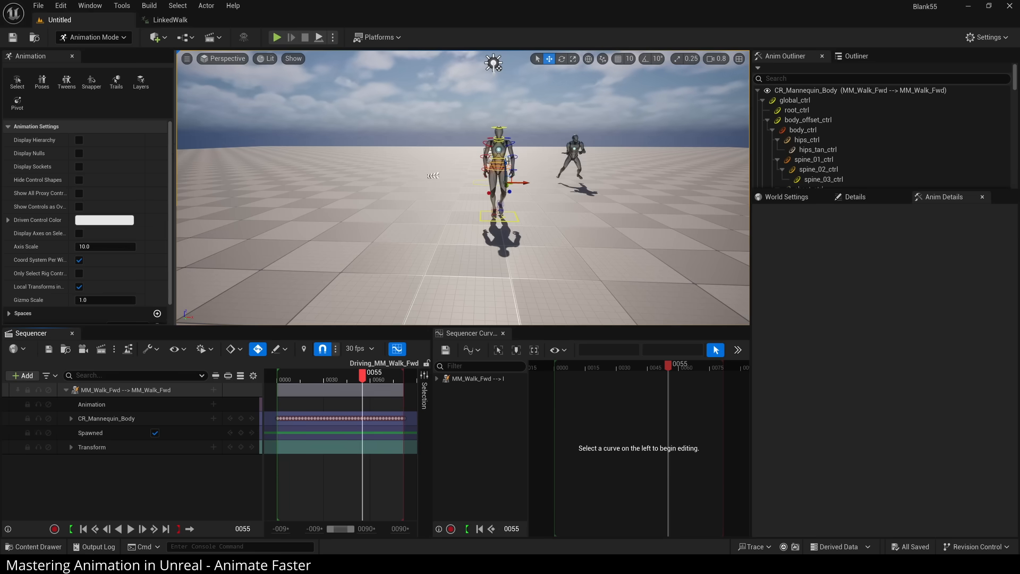
# - Add an additive animation layer named Hunch for the CR_Mannequin_Body control rig
pyautogui.click(140, 81)
pyautogui.click(106, 419)
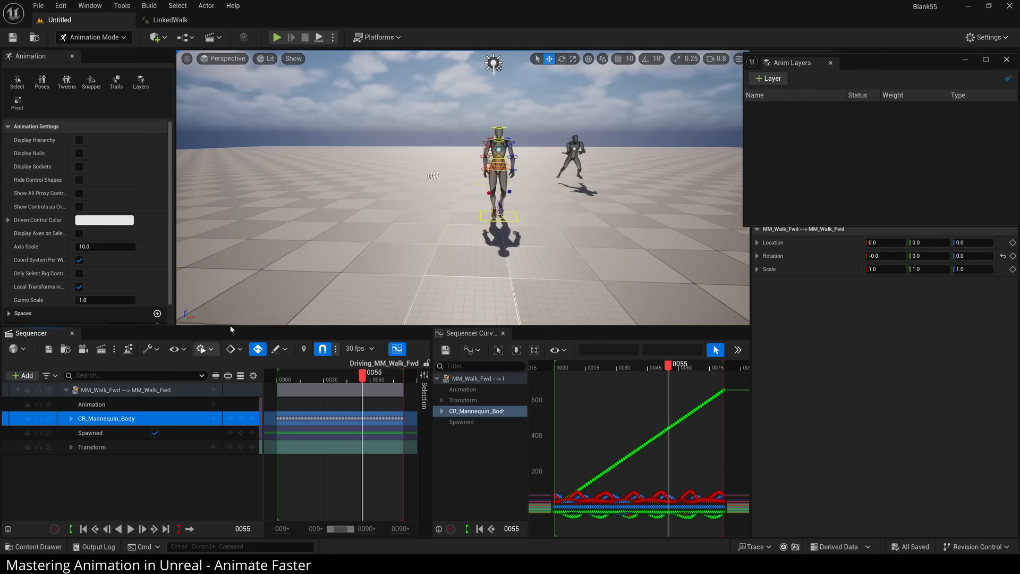
pyautogui.scroll(3, 463, 188)
pyautogui.click(71, 419)
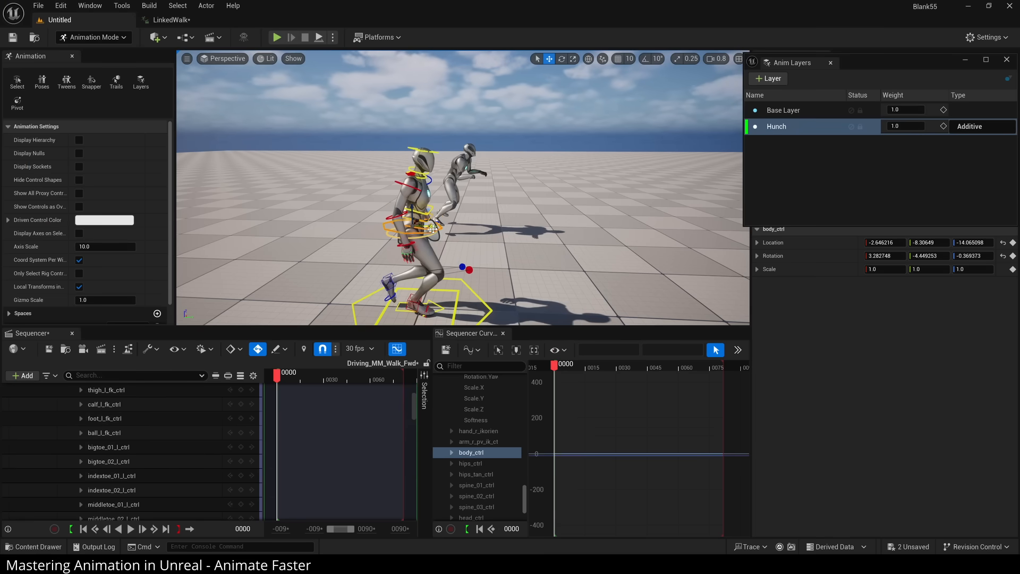
# - Rotate the mannequin's body and upper-body controls into a hunched pose on the Hunch layer and key it at frame 0
pyautogui.press('e')
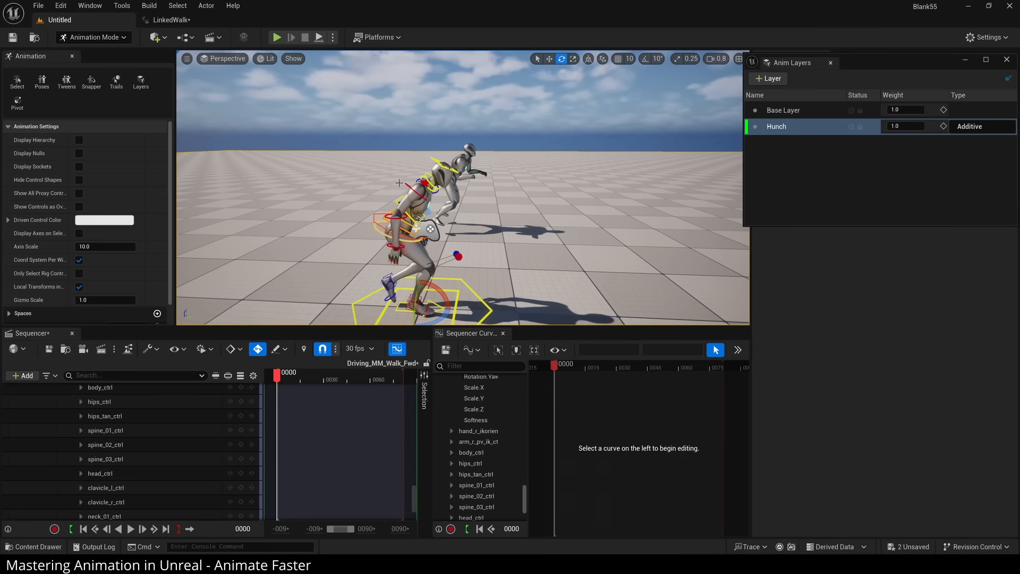
pyautogui.click(495, 196)
pyautogui.keyDown('alt'); pyautogui.moveTo(482, 198); pyautogui.dragTo(452, 189); pyautogui.keyUp('alt')
pyautogui.keyDown('shift'); pyautogui.click(494, 180); pyautogui.keyUp('shift')
pyautogui.keyDown('alt'); pyautogui.moveTo(457, 197); pyautogui.dragTo(472, 198); pyautogui.keyUp('alt')
pyautogui.press('s')
pyautogui.click(485, 208)
pyautogui.press('Escape')
# - Play the hunched walk with the rig controls hidden, save the changes, and toggle the Hunch layer's status
pyautogui.press('space')
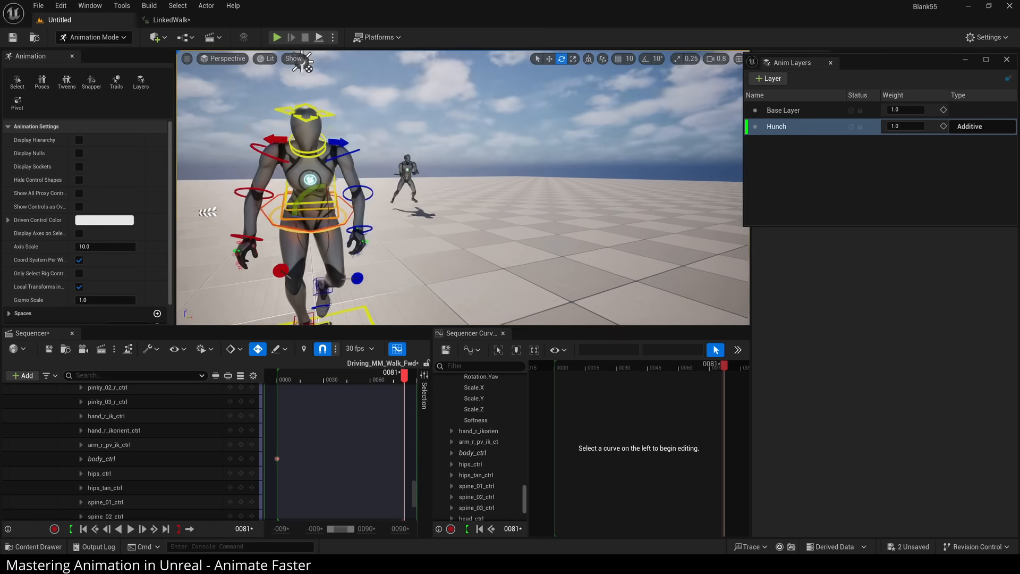
pyautogui.press('g')
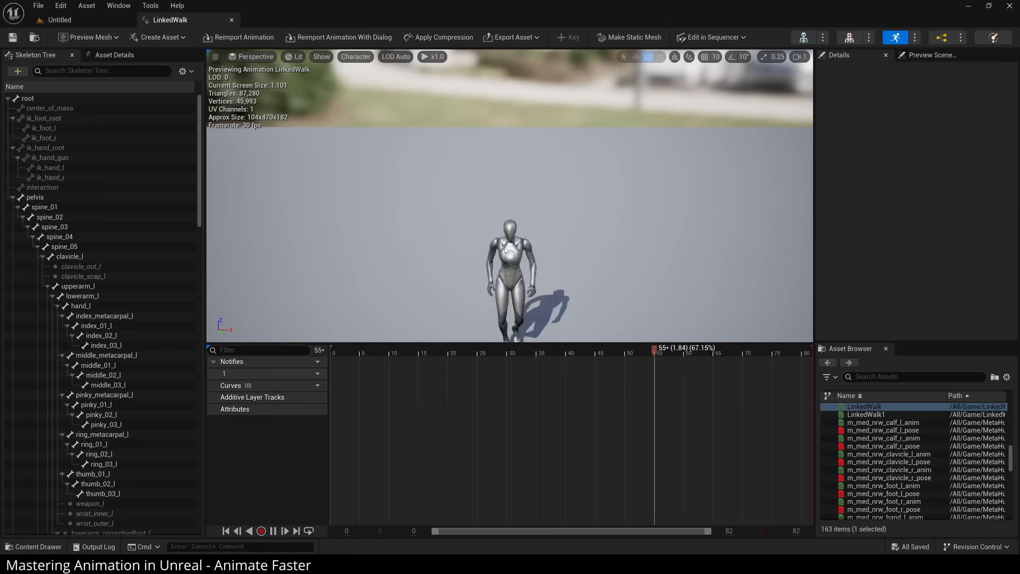
pyautogui.press('space')
pyautogui.press('g')
pyautogui.hotkey('ctrl', 's')
pyautogui.click(849, 127)
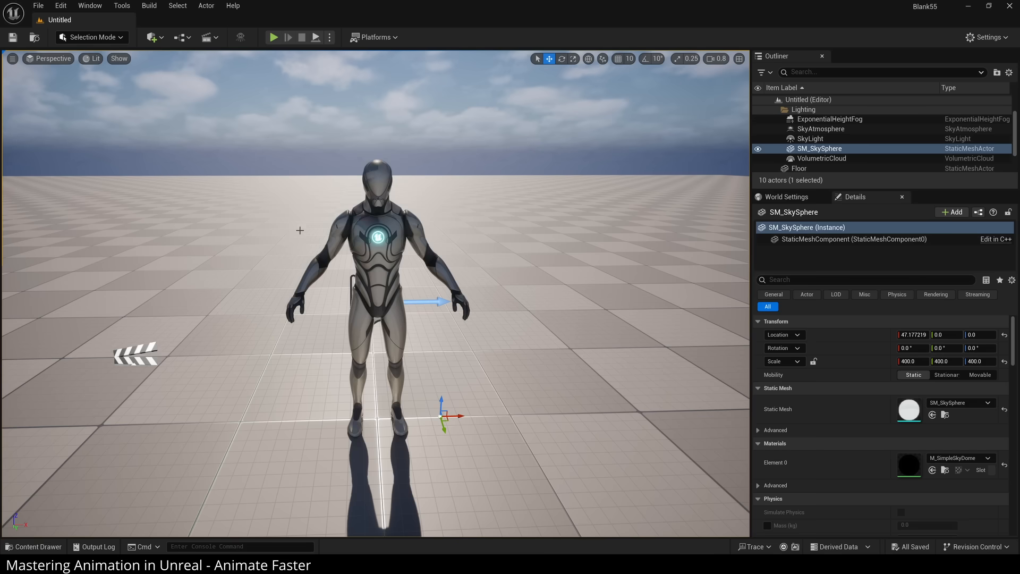
# - Examine the Third Person template among the feature and content packs, and cancel without adding it to the project
pyautogui.moveTo(319, 136); pyautogui.dragTo(318, 135)
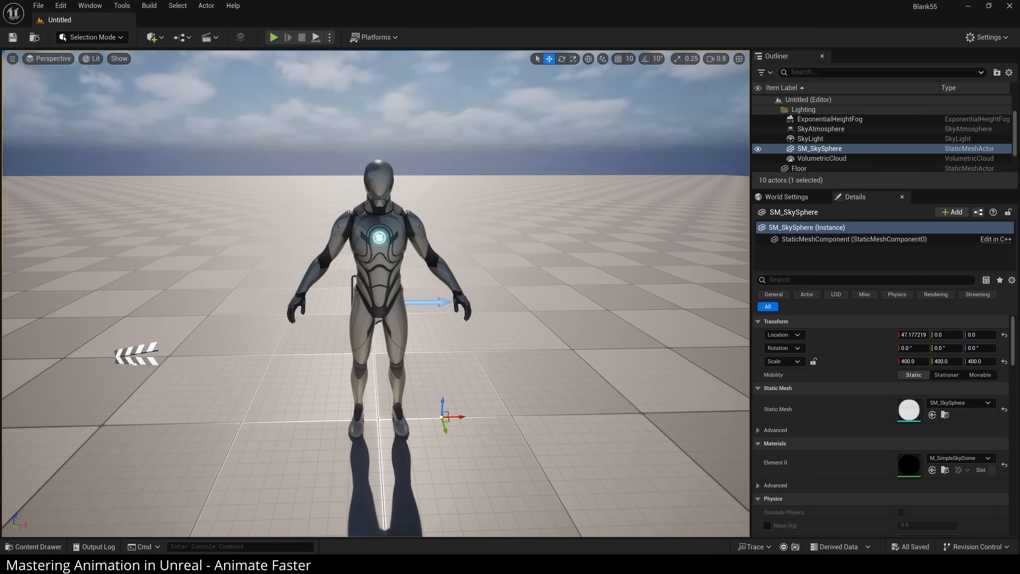
pyautogui.hotkey('ctrl', 'space')
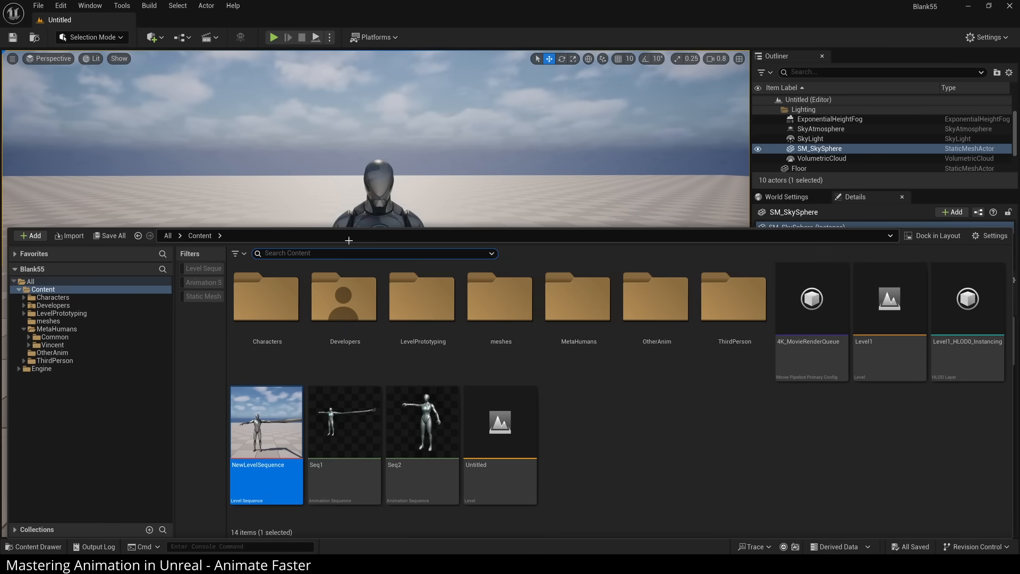
pyautogui.click(33, 239)
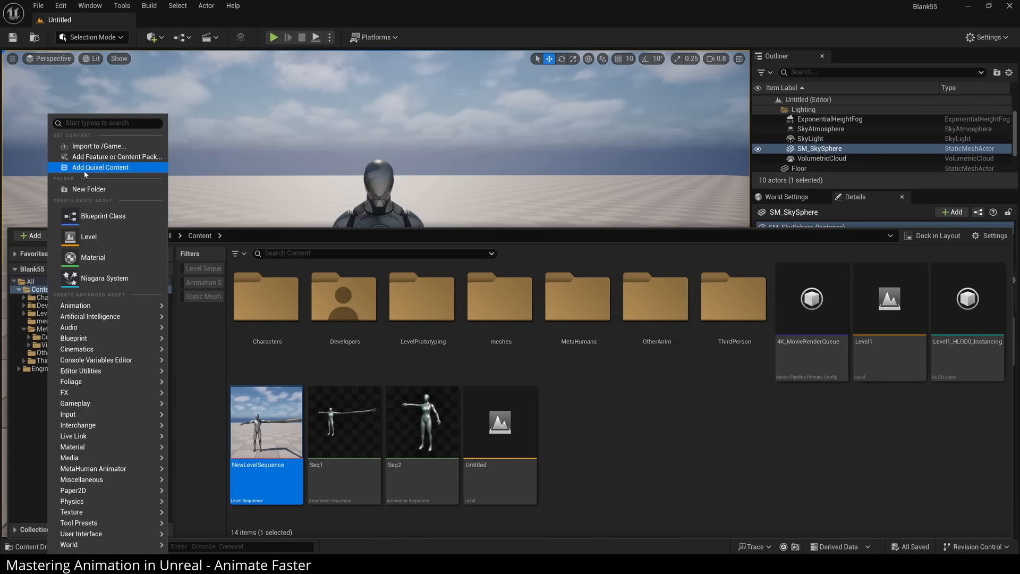
pyautogui.click(88, 157)
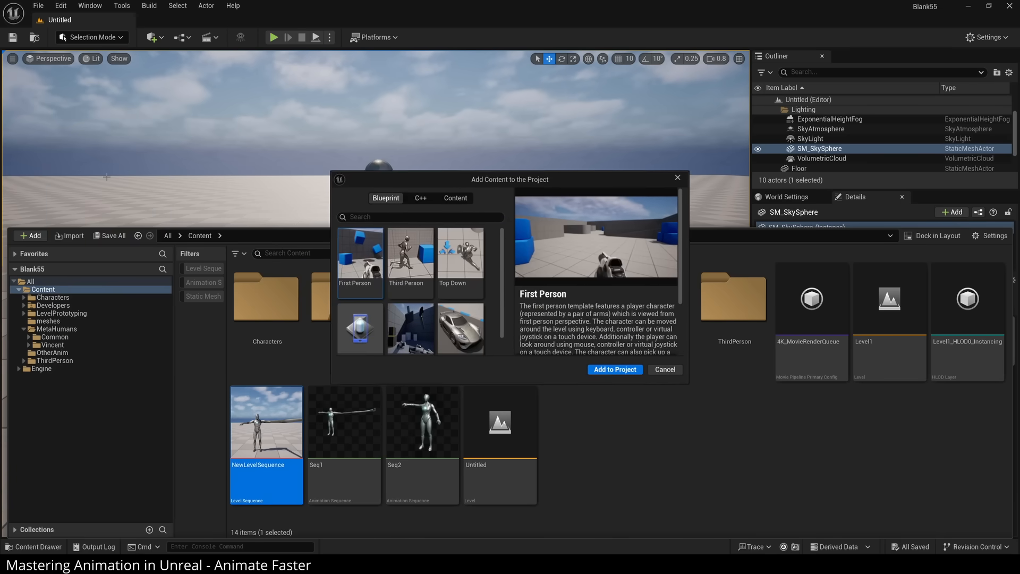
pyautogui.click(407, 269)
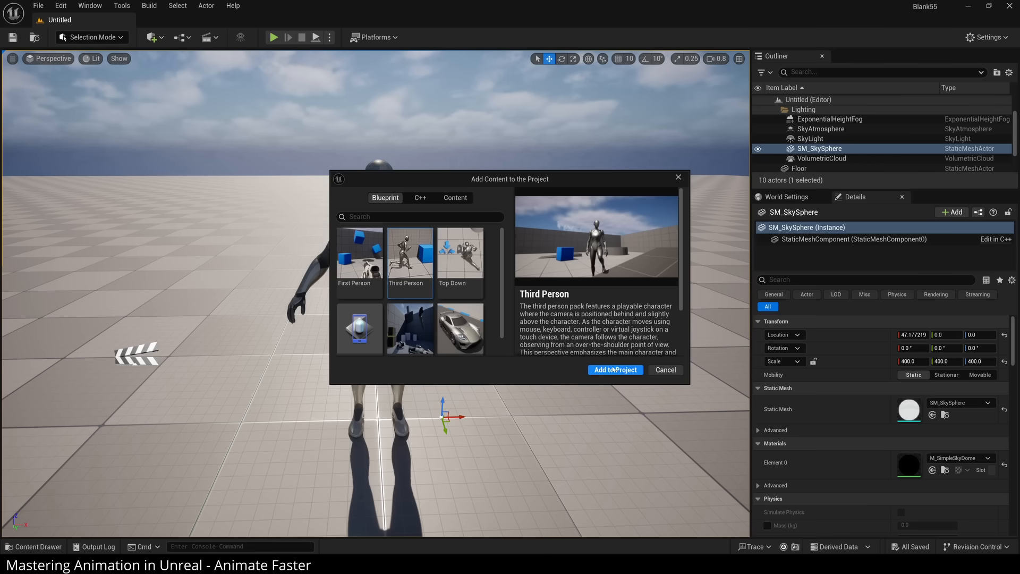
pyautogui.click(670, 373)
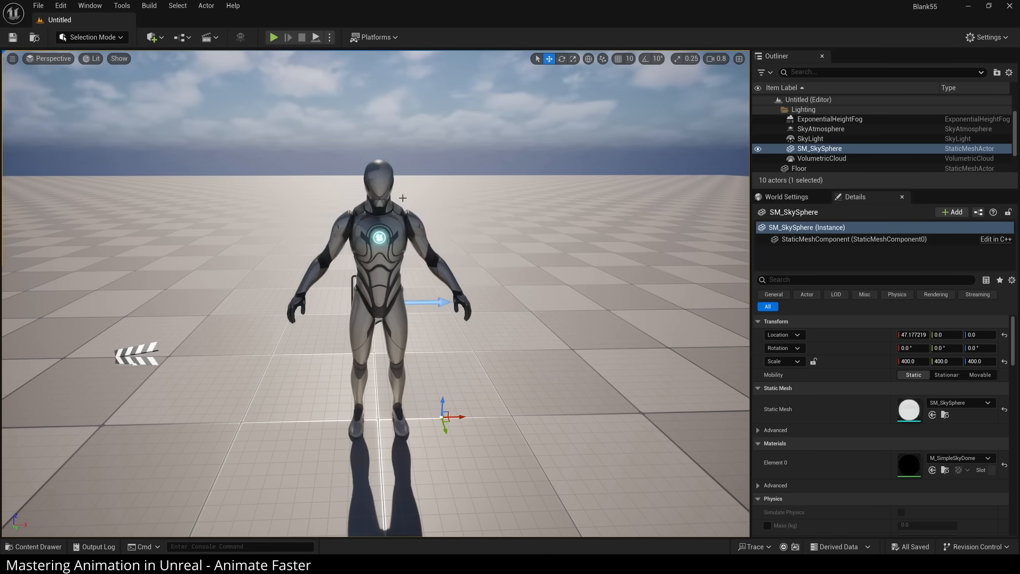
# - Select the mannequin in the level and browse to the Characters/Mannequins/Animations/Manny content folder
pyautogui.click(372, 301)
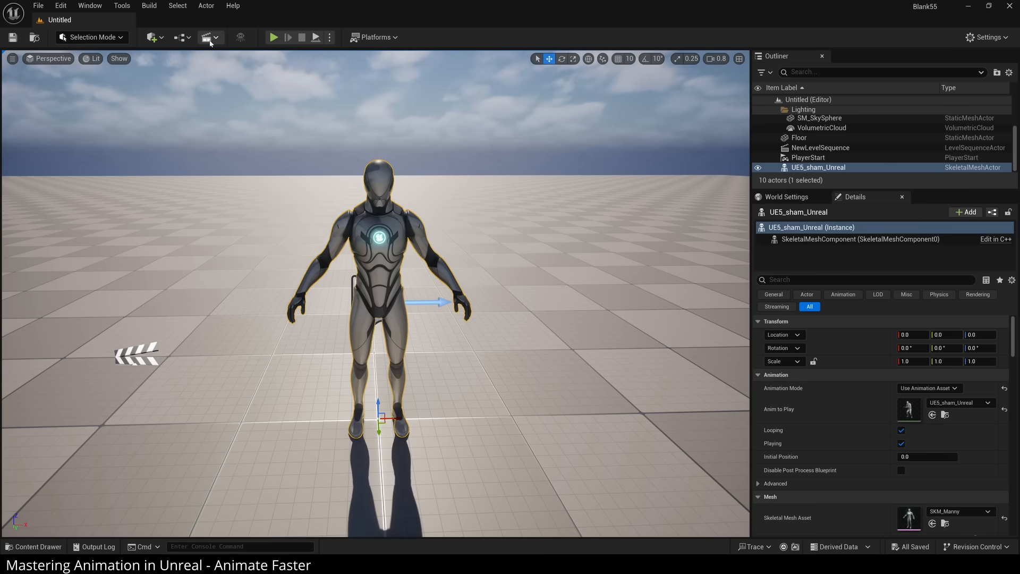
pyautogui.hotkey('ctrl', 'space')
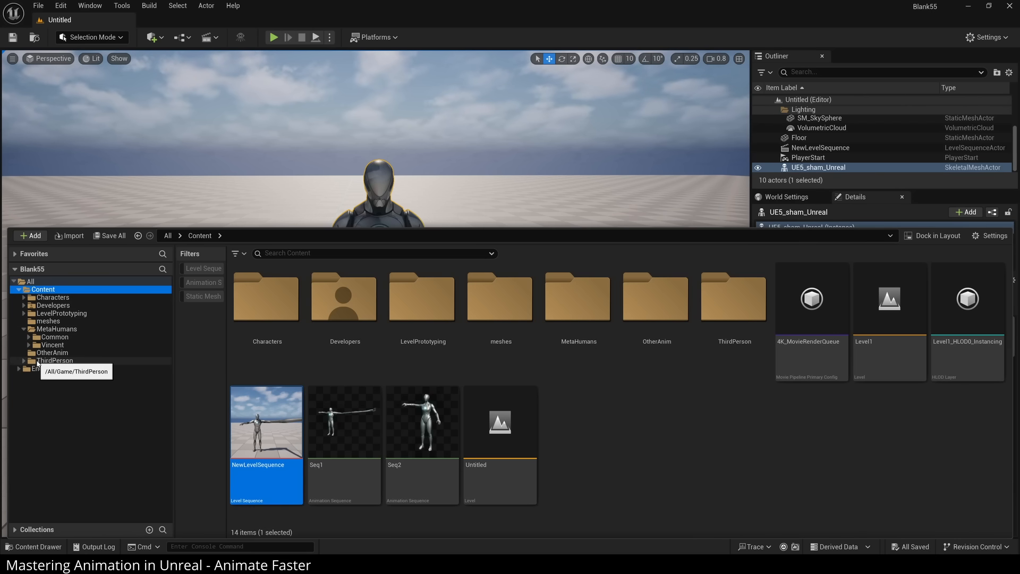
pyautogui.click(29, 297)
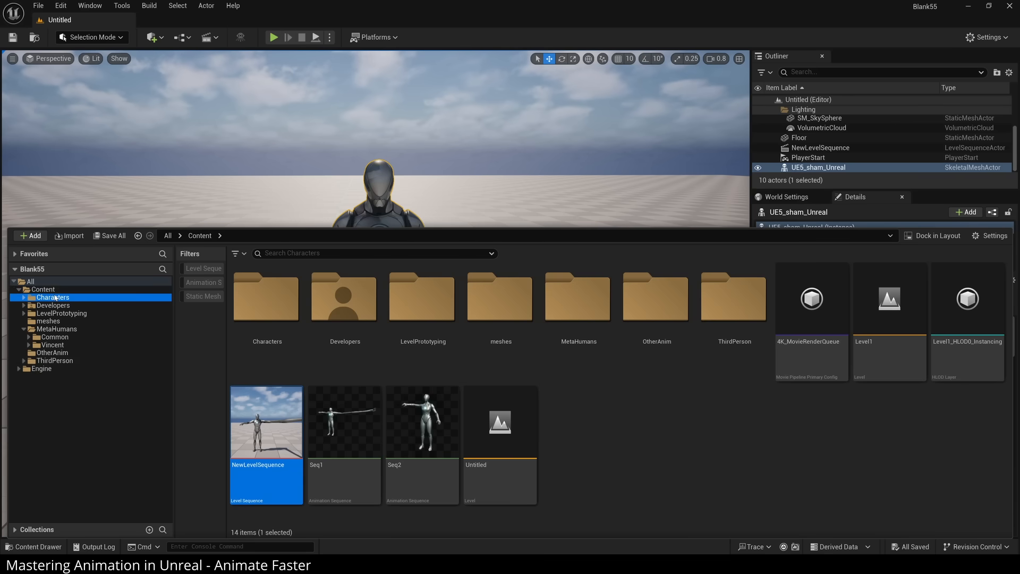
pyautogui.click(24, 299)
pyautogui.doubleClick(344, 298)
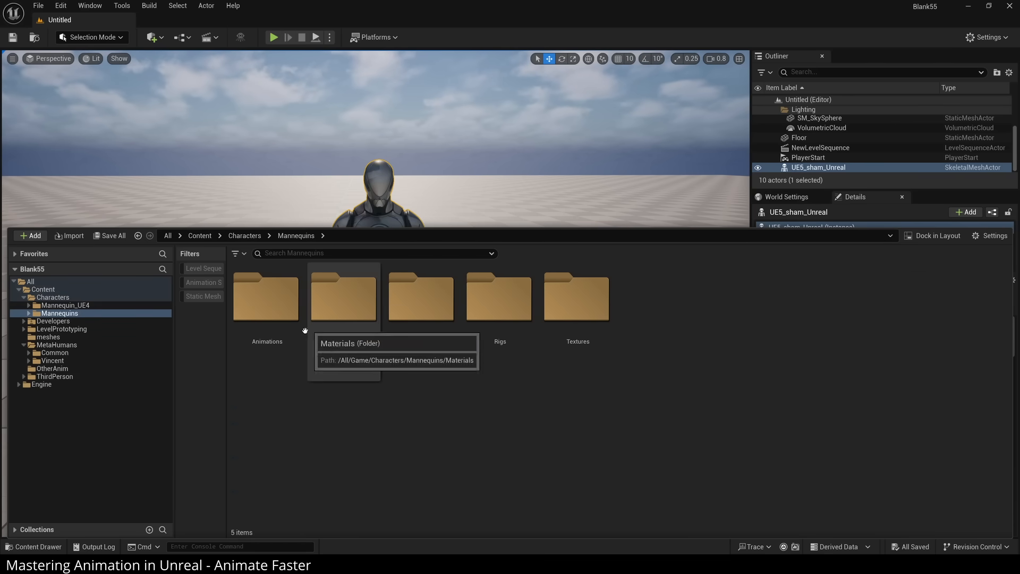
pyautogui.doubleClick(258, 314)
pyautogui.doubleClick(266, 297)
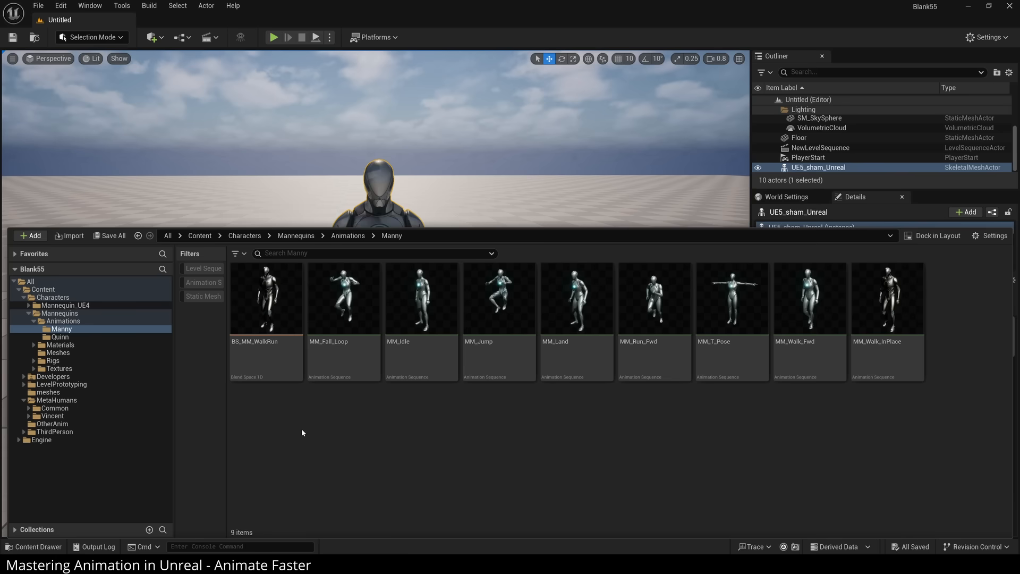
# - Open the MM_Walk_Fwd animation sequence in a maximized editor window with the whole walking mannequin in view
pyautogui.click(663, 361)
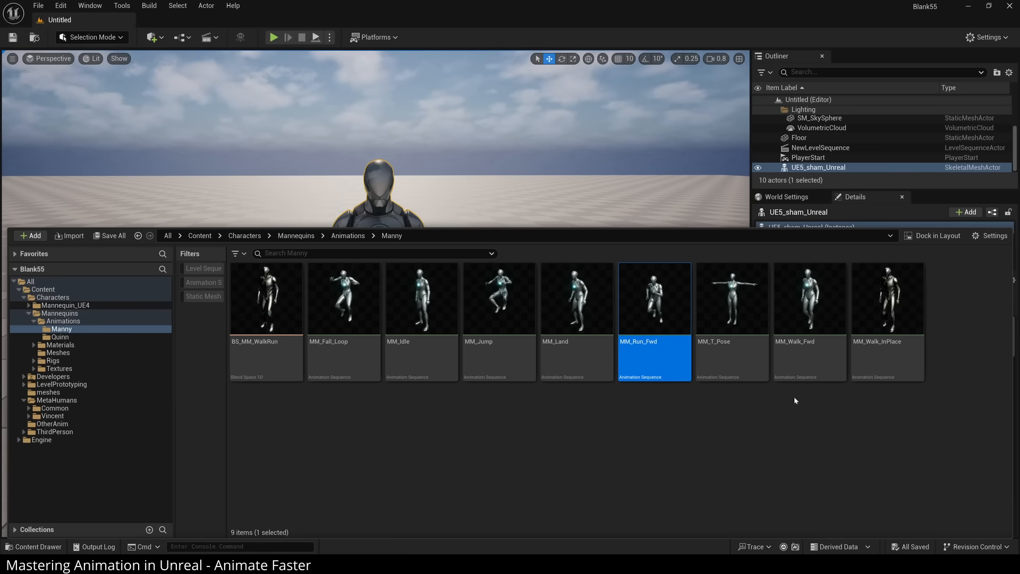
pyautogui.click(805, 345)
pyautogui.rightClick(819, 291)
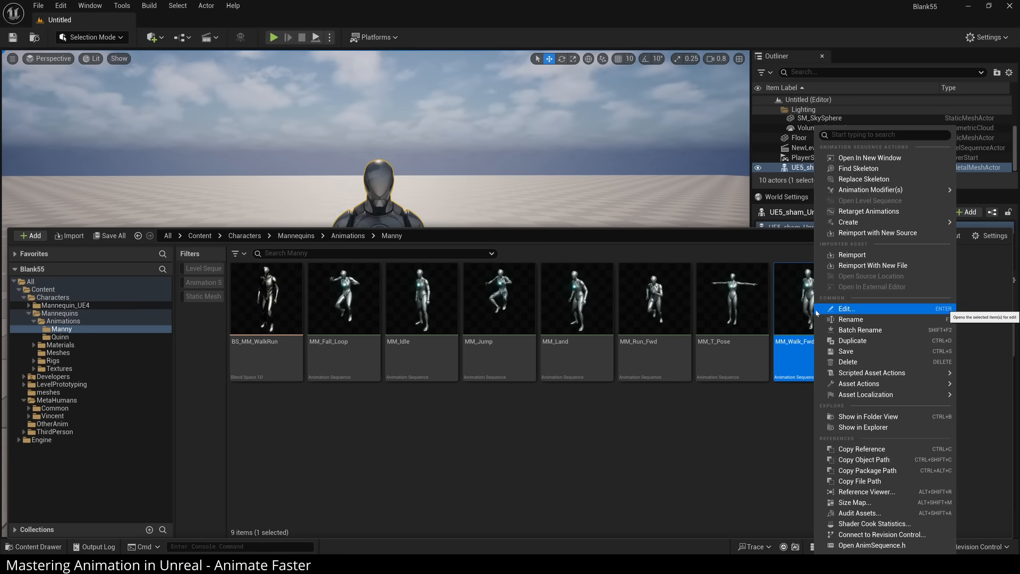
pyautogui.click(798, 298)
pyautogui.click(319, 275)
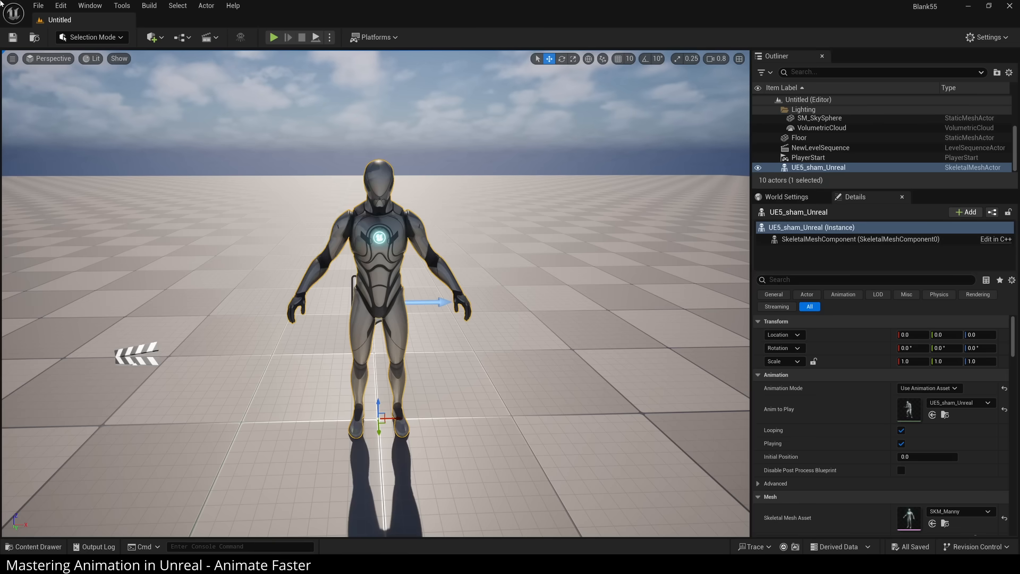
pyautogui.moveTo(736, 294); pyautogui.dragTo(652, 181)
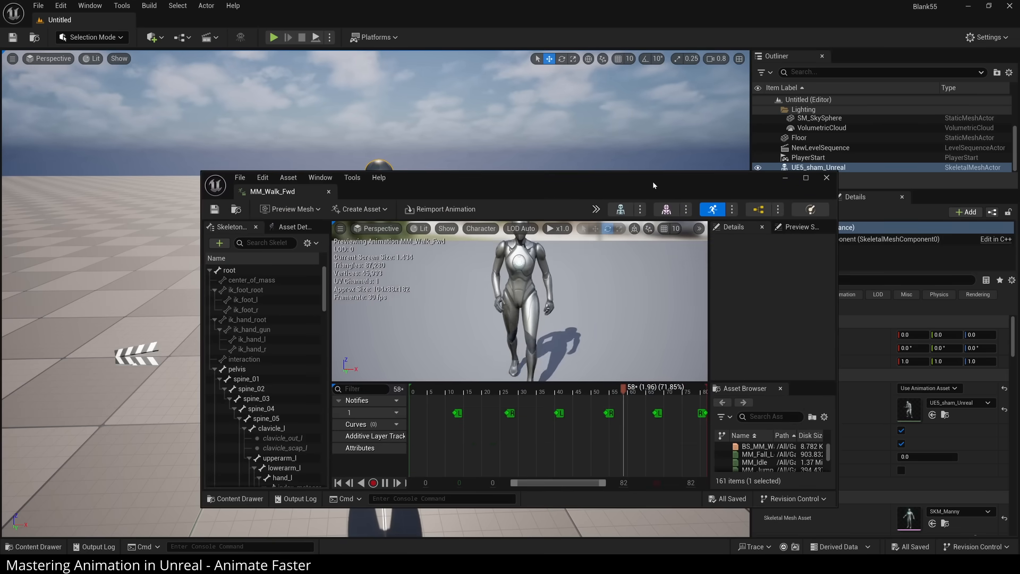
pyautogui.doubleClick(632, 181)
pyautogui.scroll(-3, 543, 214)
pyautogui.keyDown('alt'); pyautogui.moveTo(543, 214); pyautogui.dragTo(553, 260); pyautogui.keyUp('alt')
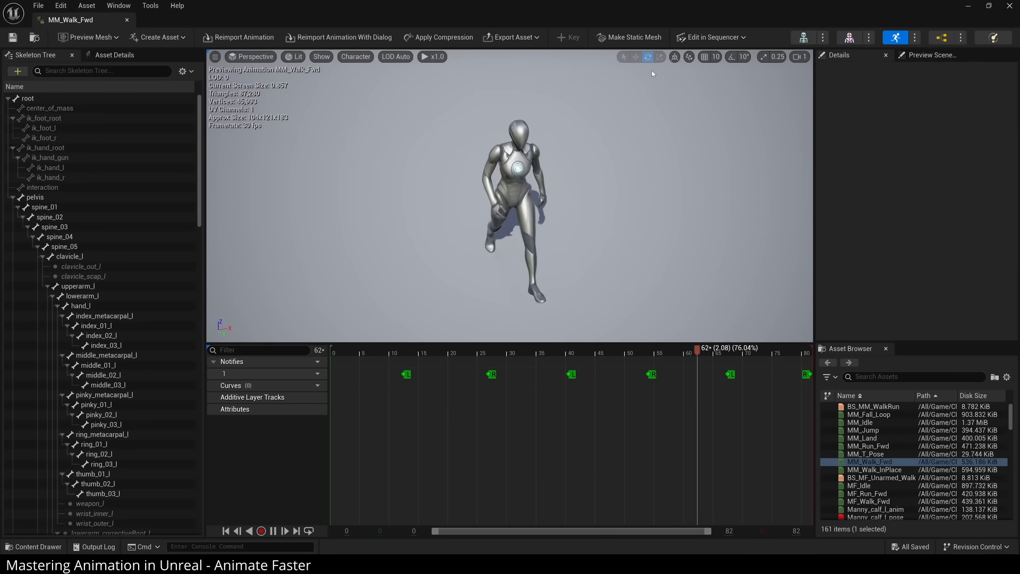
# - Bake MM_Walk_Fwd to the CR_Mannequin_Body control rig in Sequencer with Reduce Keys off
pyautogui.click(728, 39)
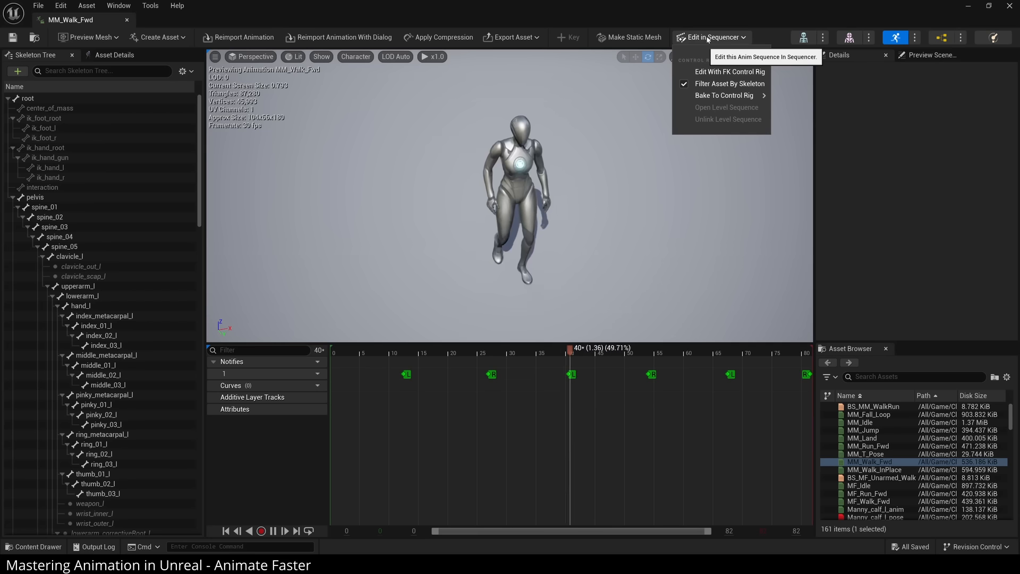
pyautogui.moveTo(708, 99)
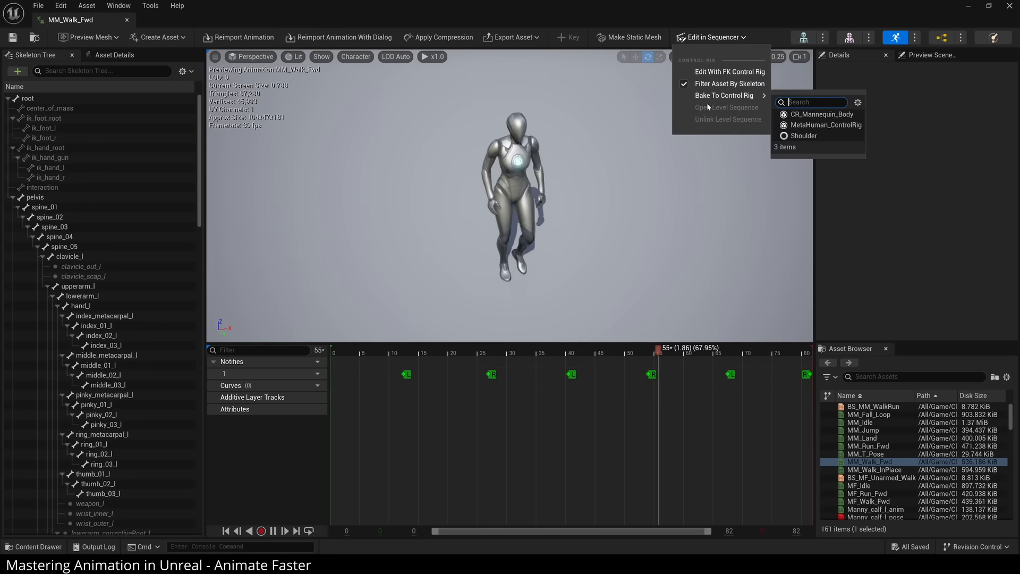
pyautogui.click(823, 115)
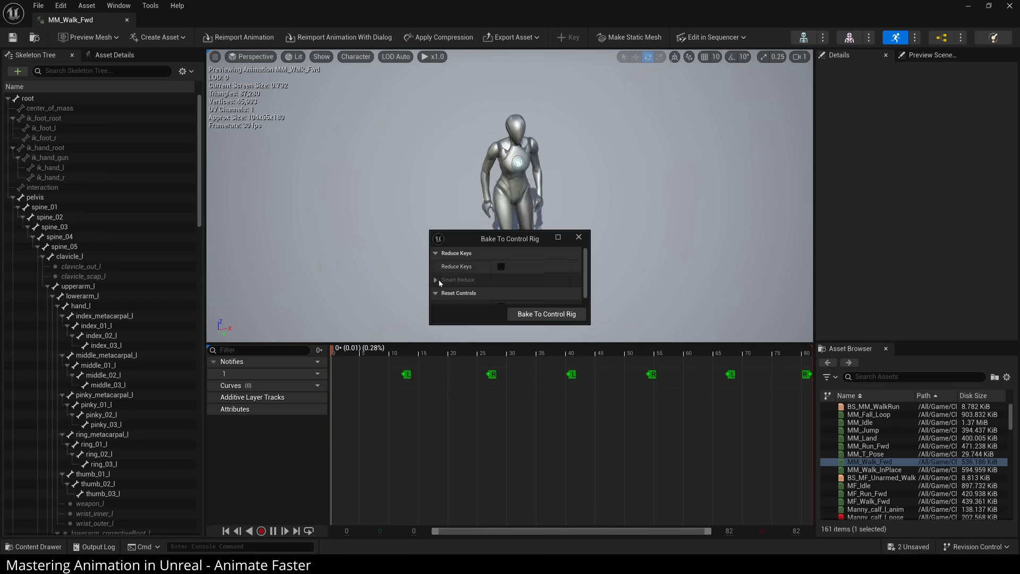
pyautogui.click(551, 313)
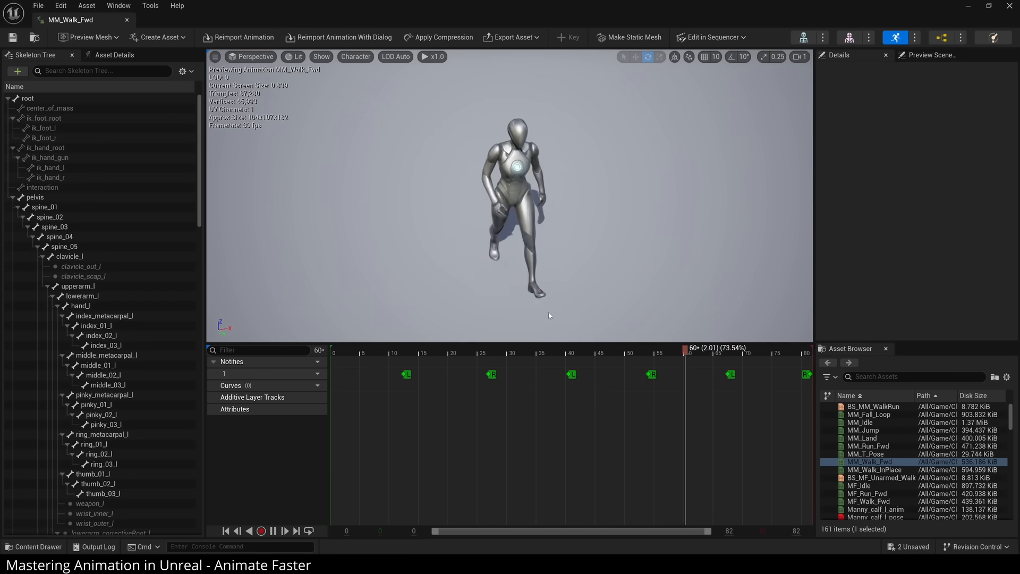
# - Unlink the MM_Walk_Fwd animation from its driving level sequence and close the animation editor
pyautogui.click(712, 37)
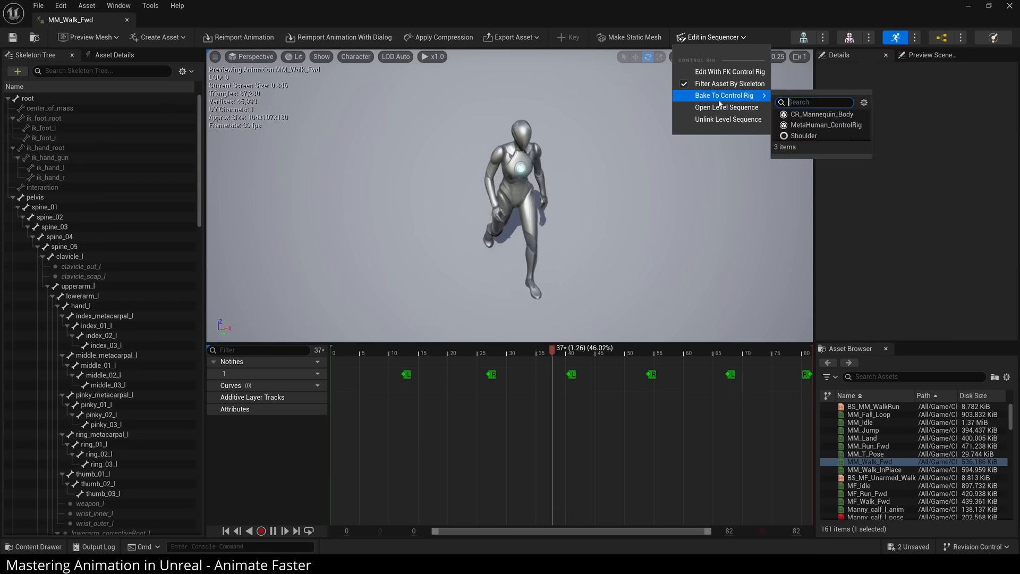
pyautogui.click(716, 121)
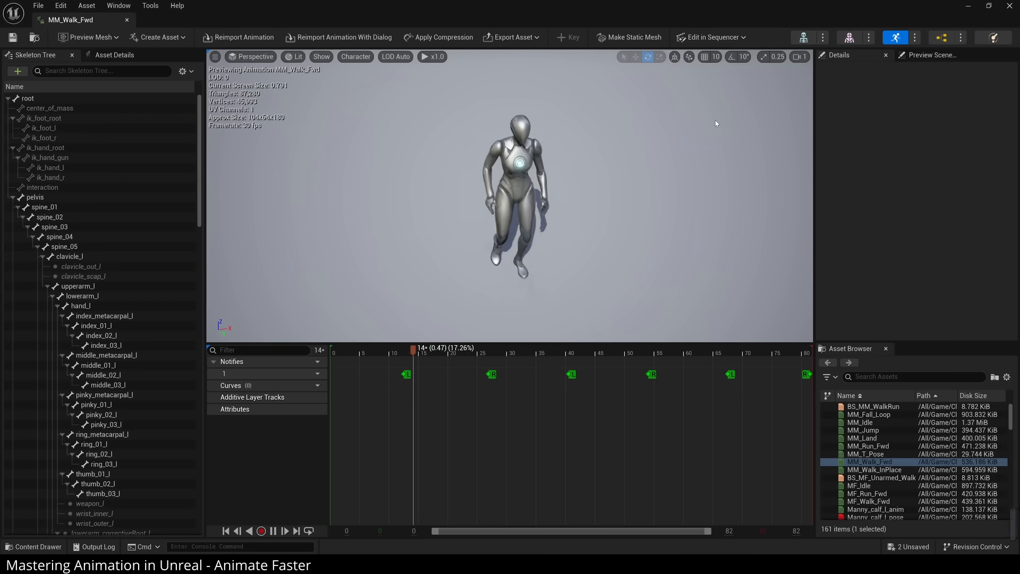
pyautogui.click(703, 37)
pyautogui.moveTo(723, 96)
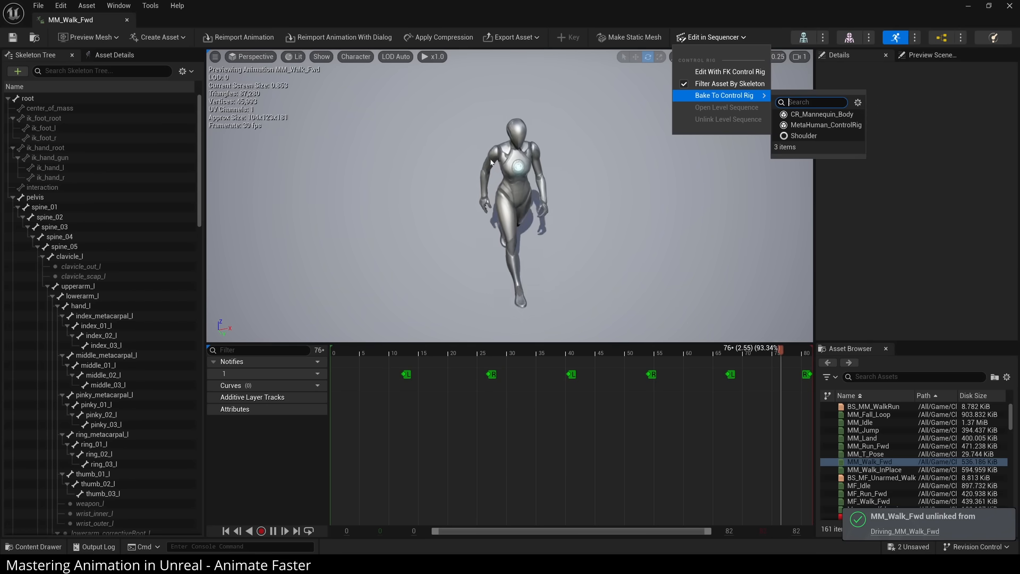
pyautogui.click(470, 169)
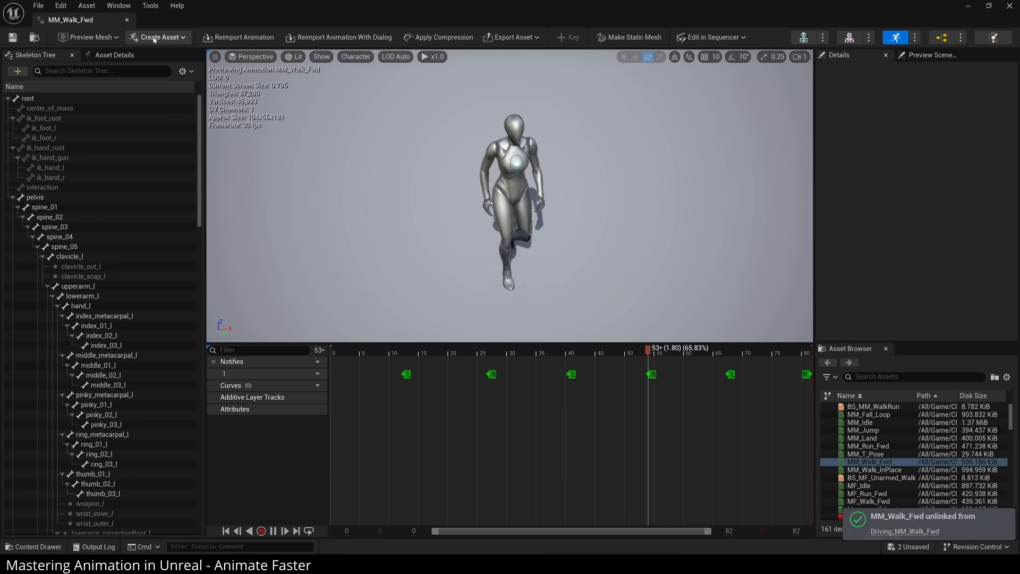
pyautogui.click(129, 20)
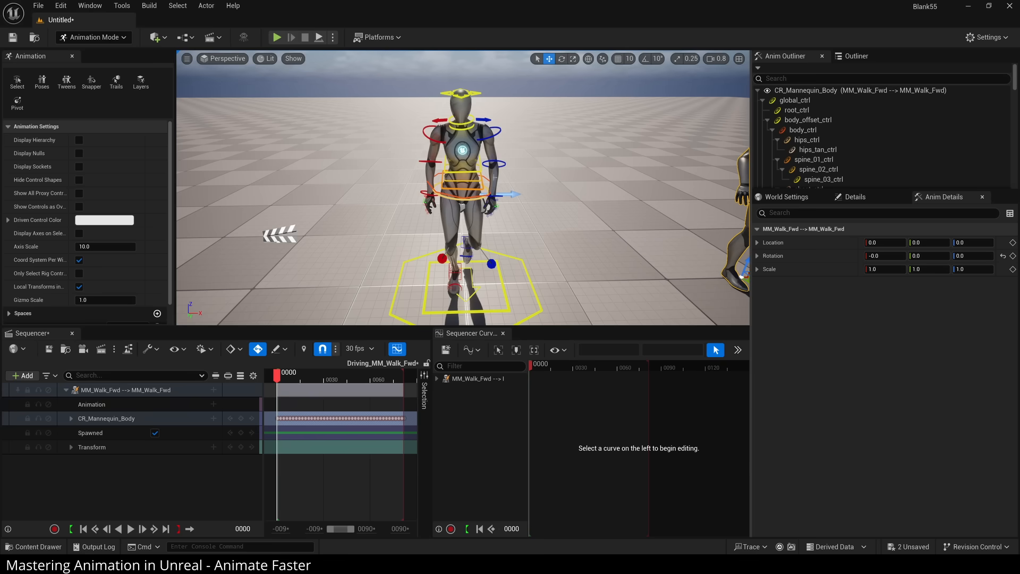
# - Play the baked walk in Sequencer and view the mannequin and its rig controls in the level
pyautogui.click(555, 176)
pyautogui.press('space')
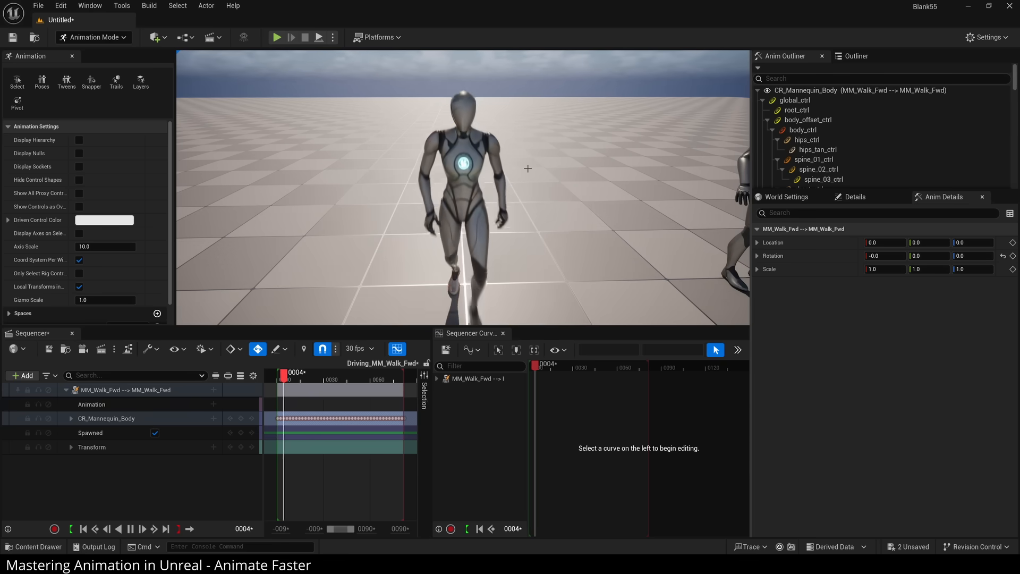
pyautogui.scroll(-5, 492, 204)
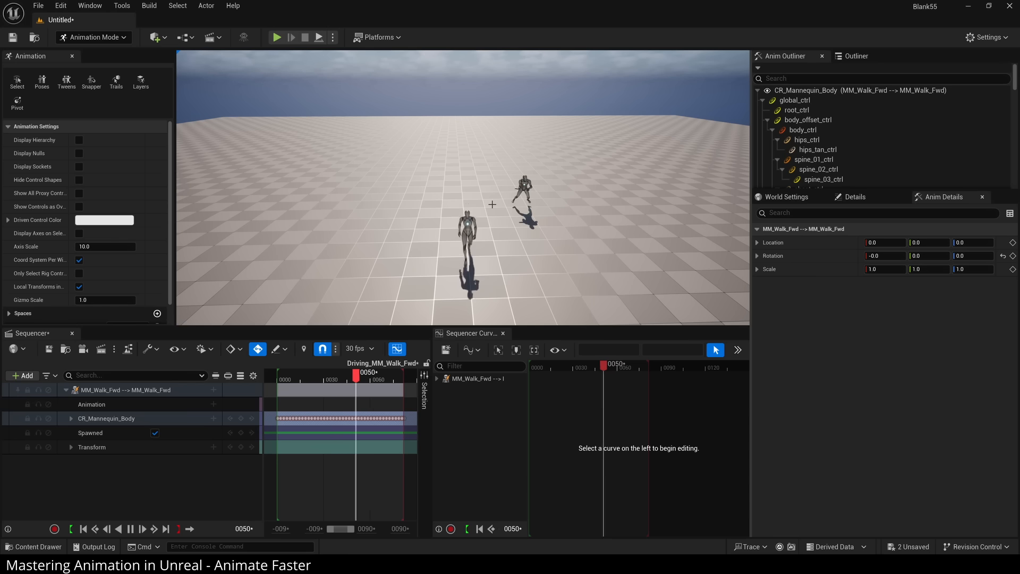
pyautogui.press('space')
pyautogui.scroll(3, 479, 207)
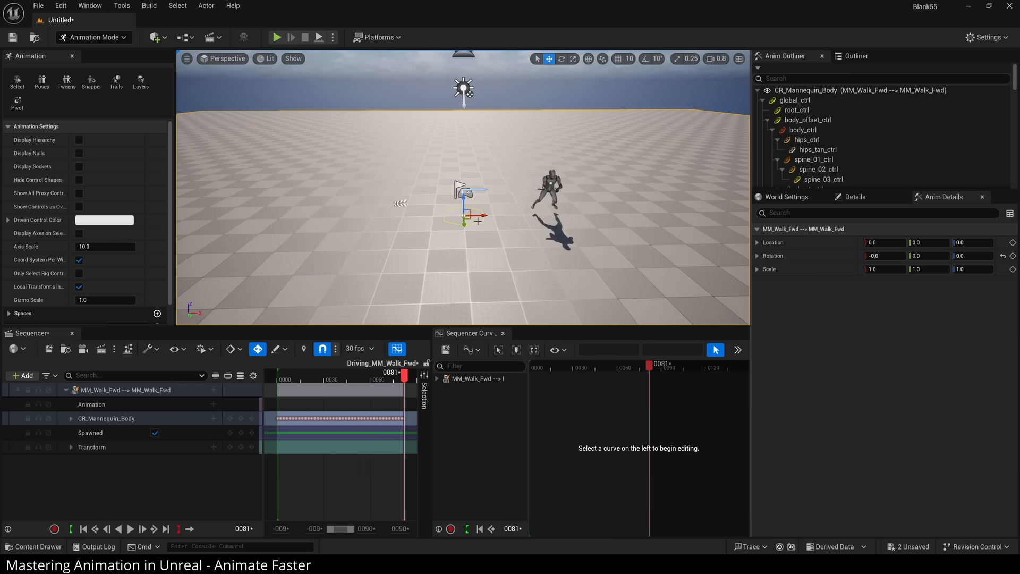
pyautogui.scroll(-2, 478, 207)
pyautogui.moveTo(479, 208); pyautogui.dragTo(473, 182, button='right')
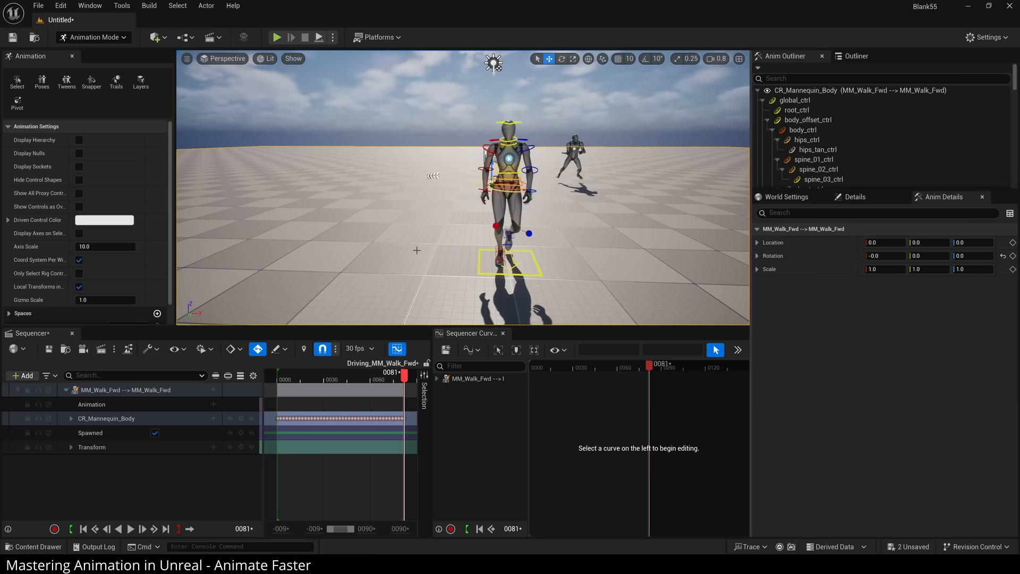
# - Create a linked animation sequence named LinkedWalk in the Content folder from the MM_Walk_Fwd track, keeping the default export options
pyautogui.click(113, 392)
pyautogui.rightClick(113, 392)
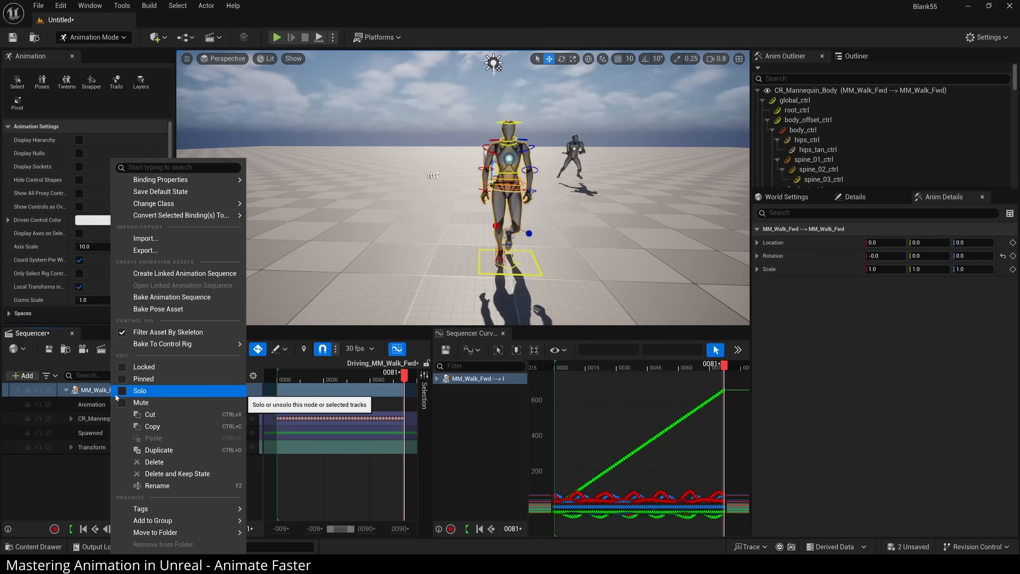
pyautogui.click(151, 271)
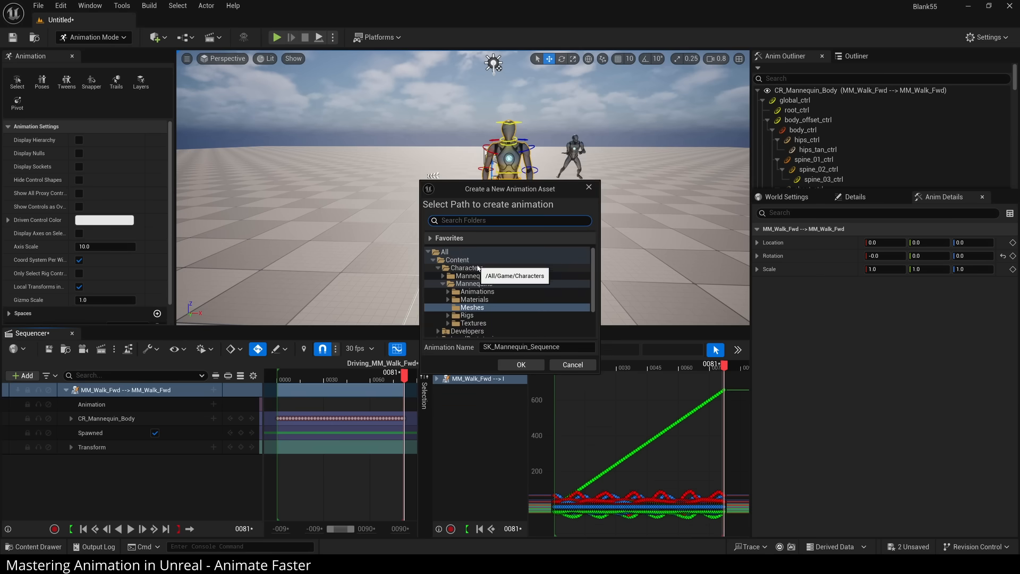
pyautogui.scroll(-3, 467, 317)
pyautogui.scroll(3, 466, 298)
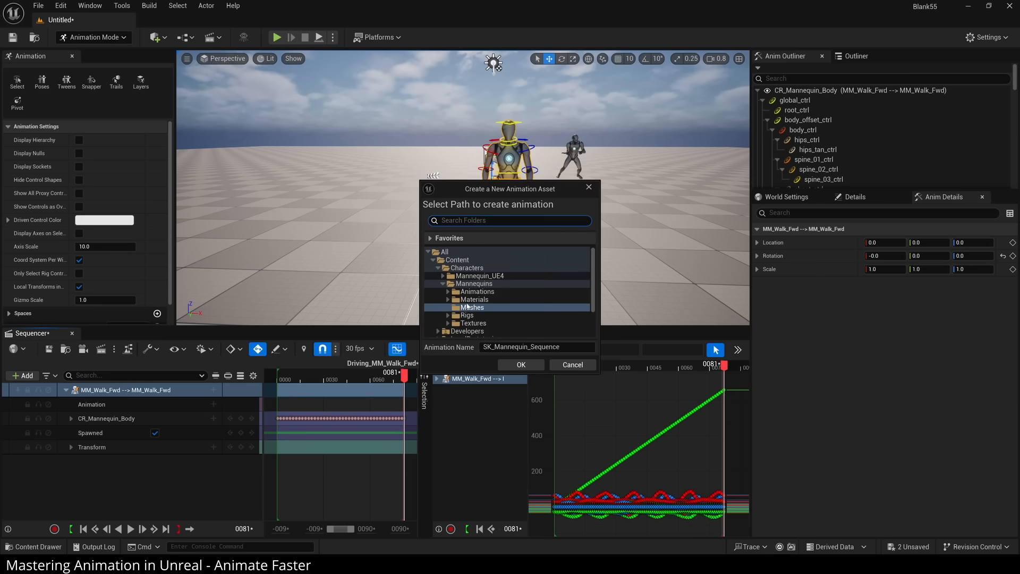
pyautogui.click(461, 253)
pyautogui.click(460, 260)
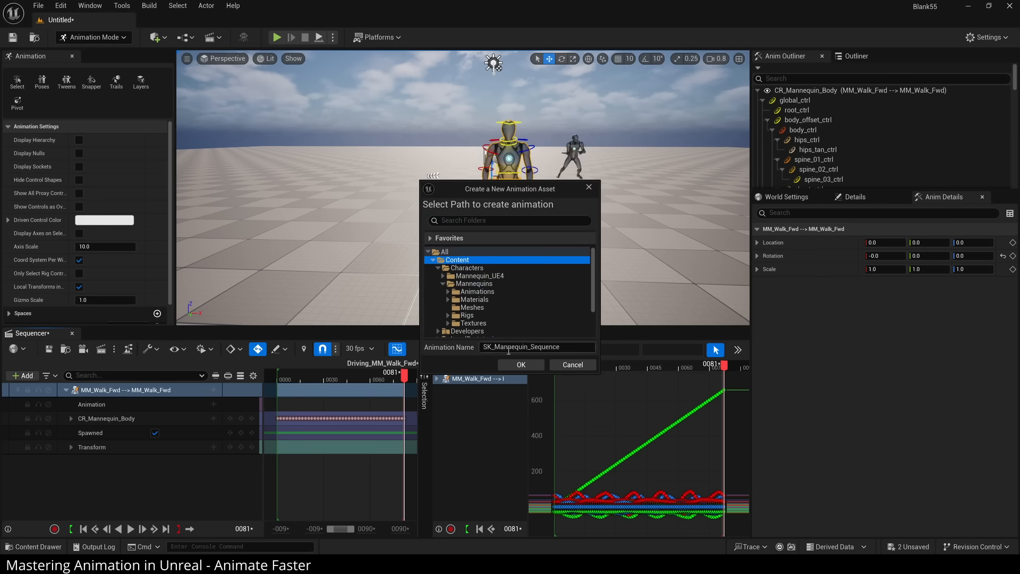
pyautogui.click(519, 347)
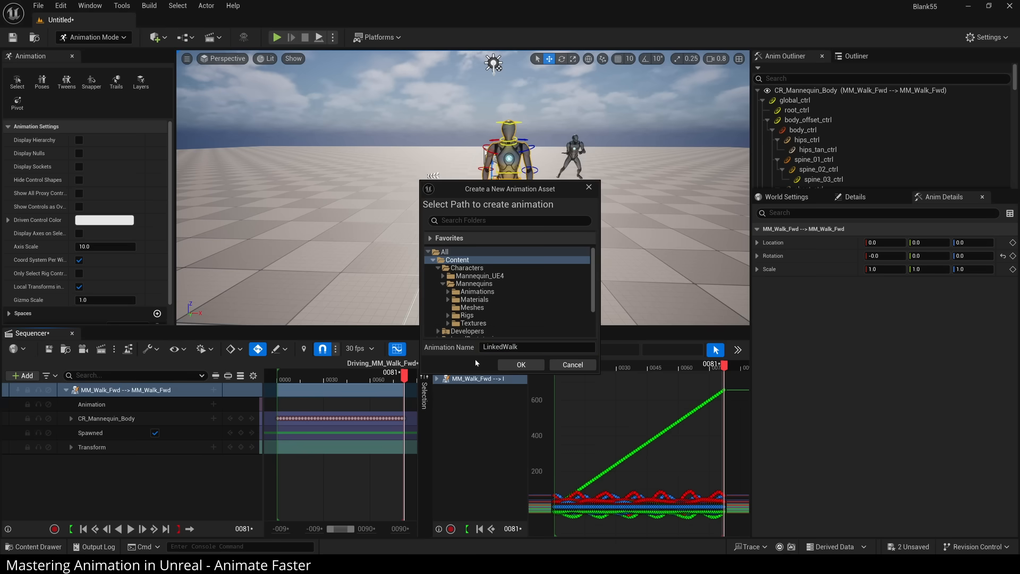
pyautogui.click(518, 365)
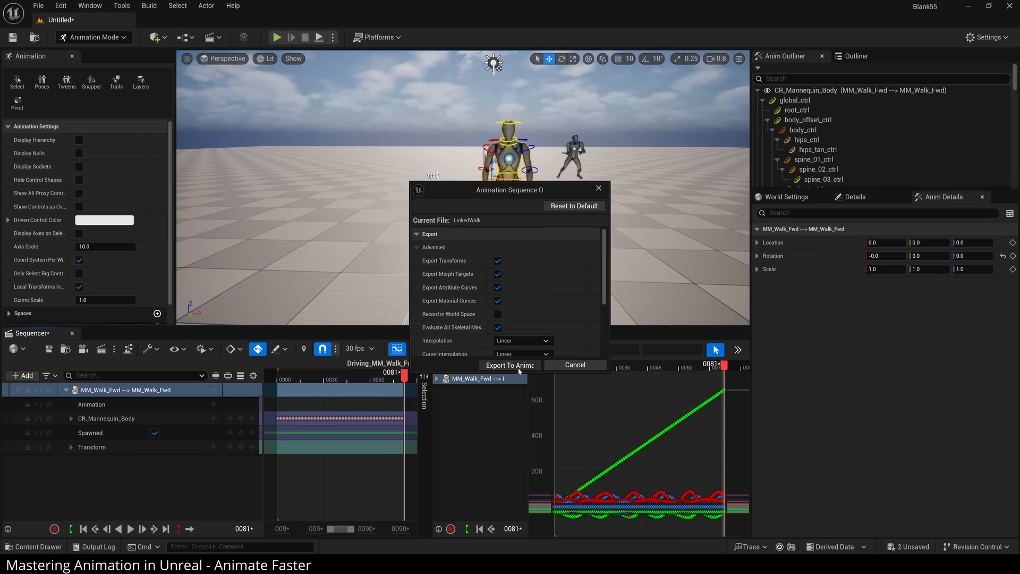
pyautogui.click(518, 368)
# - Open the LinkedWalk animation from the Content folder and dock its editor beside the level editor
pyautogui.hotkey('ctrl', 'space')
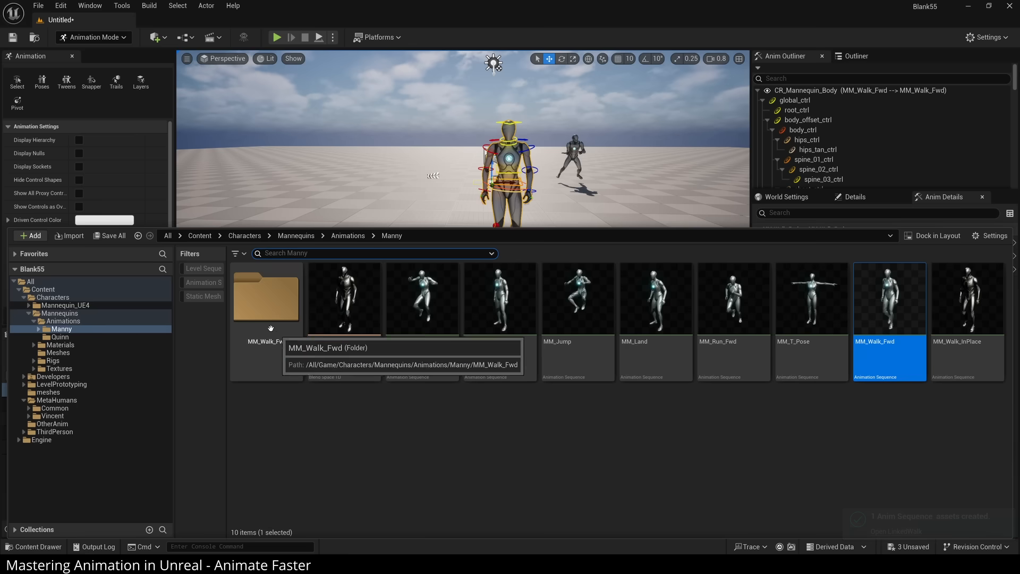
pyautogui.click(43, 291)
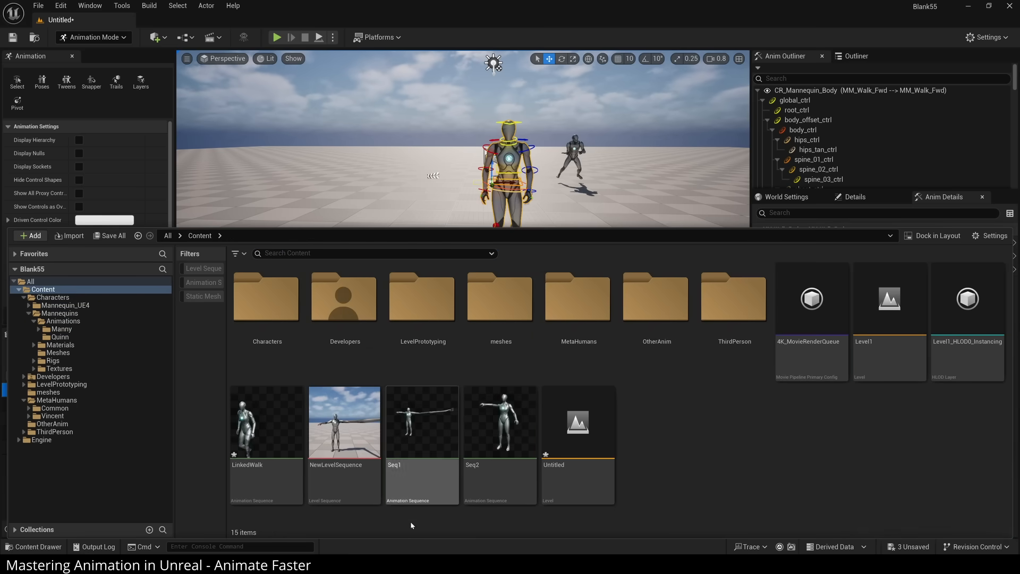
pyautogui.moveTo(247, 438)
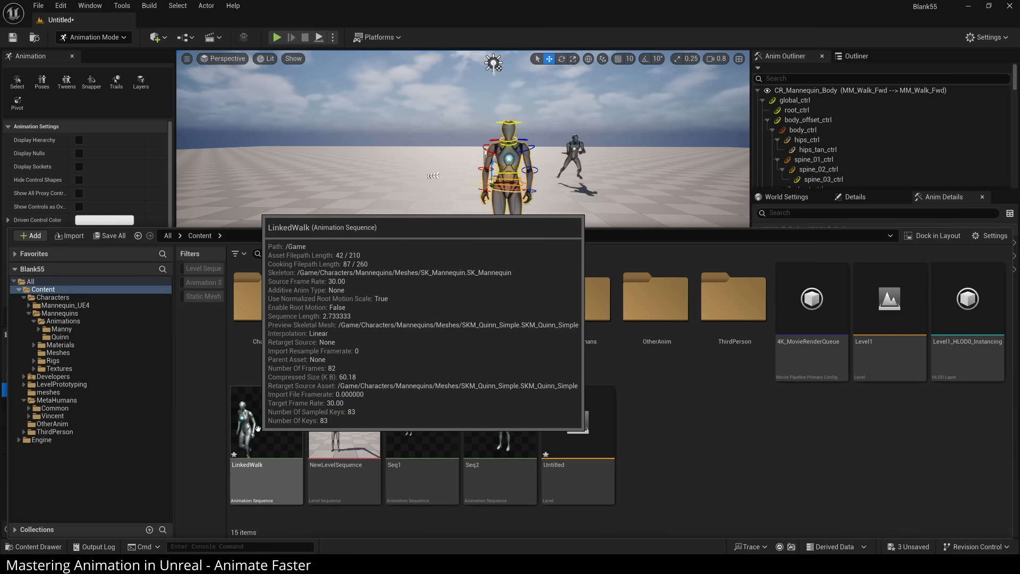
pyautogui.doubleClick(258, 428)
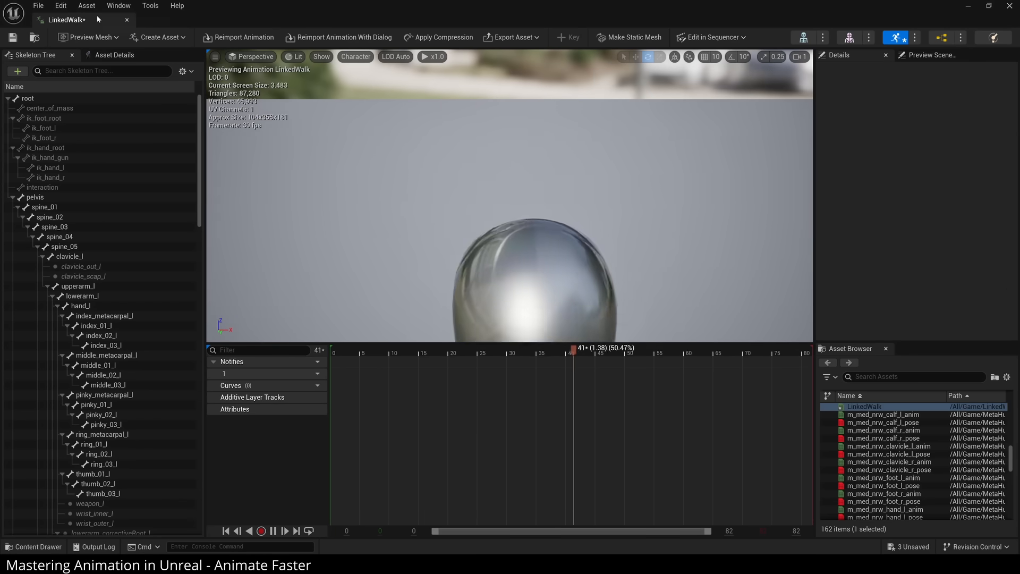
pyautogui.moveTo(97, 15); pyautogui.dragTo(186, 21)
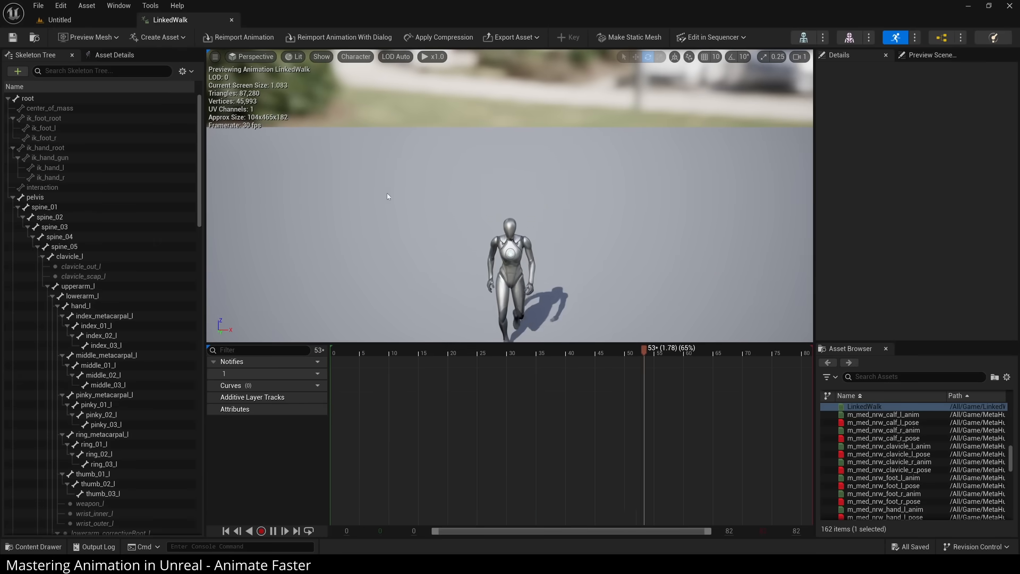
# - Duplicate the Driving_MM_Walk_Fwd level sequence in its content folder and save all assets
pyautogui.click(85, 15)
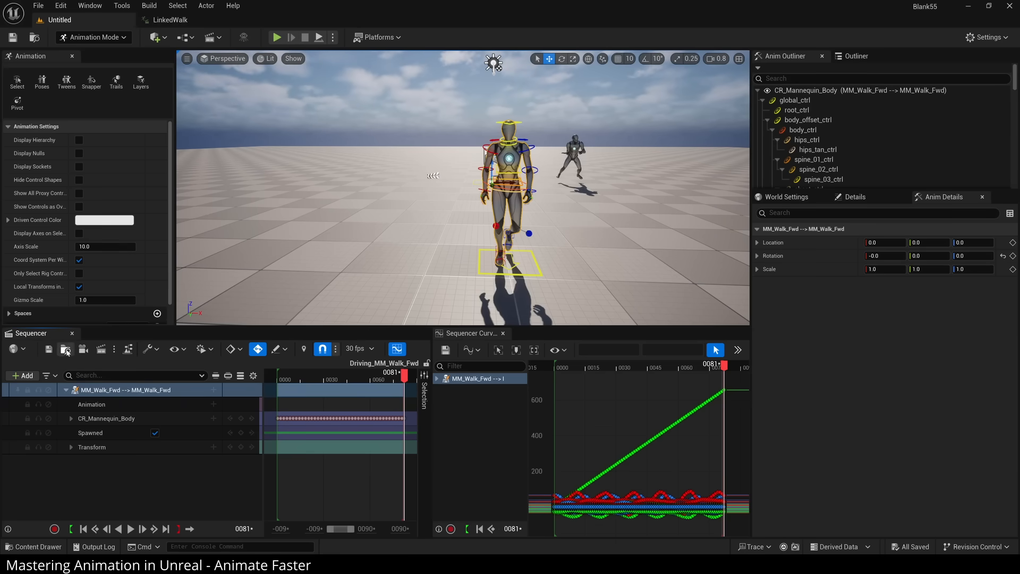
pyautogui.click(66, 349)
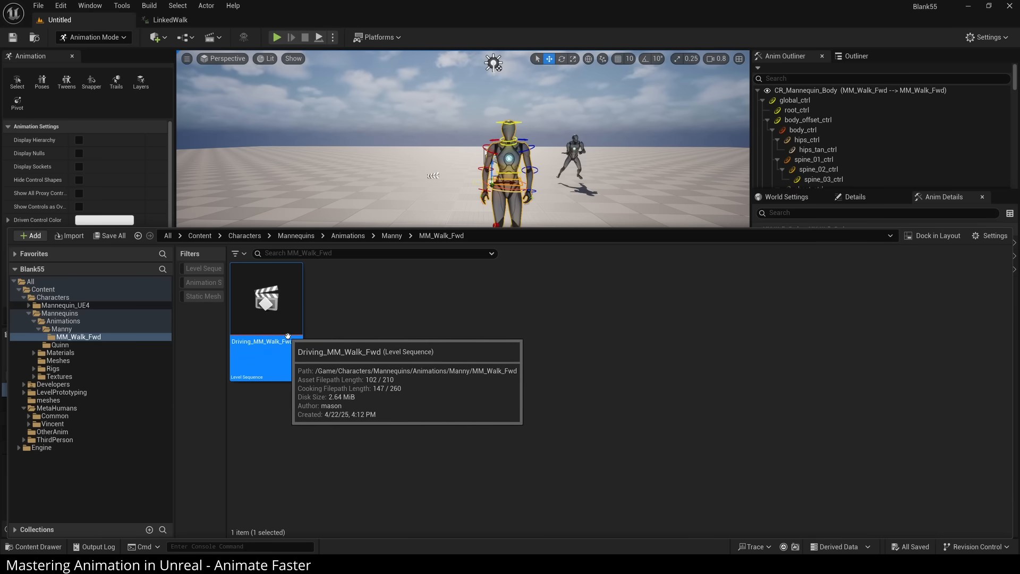
pyautogui.hotkey('ctrl', 'd')
pyautogui.doubleClick(344, 301)
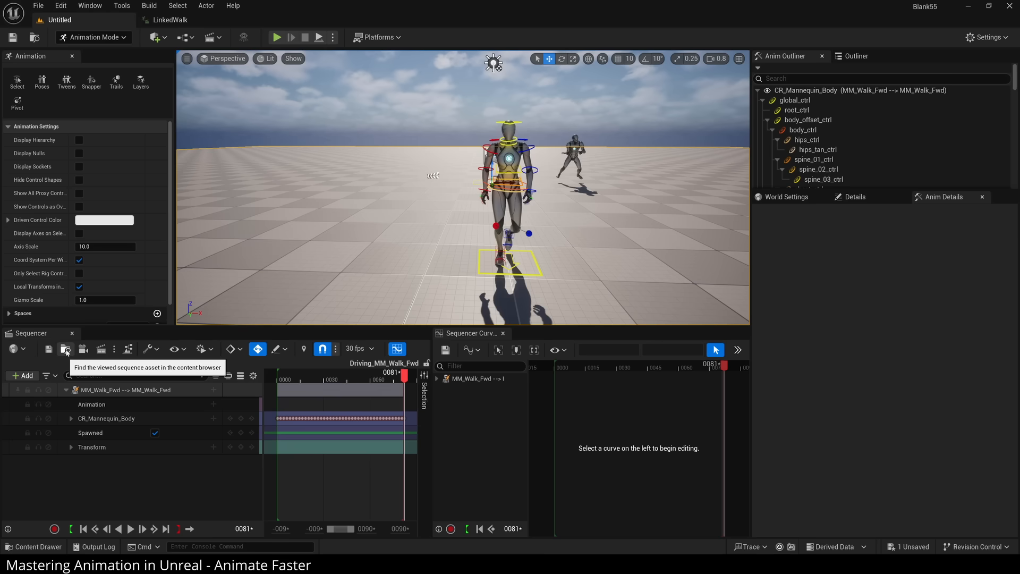
pyautogui.click(66, 350)
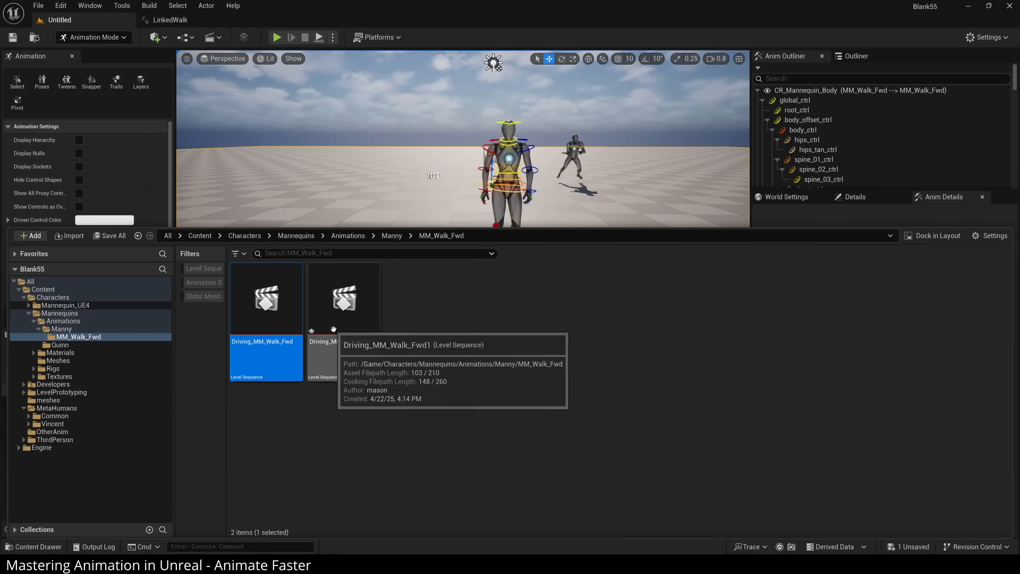
pyautogui.hotkey('ctrl', 'shift', 's')
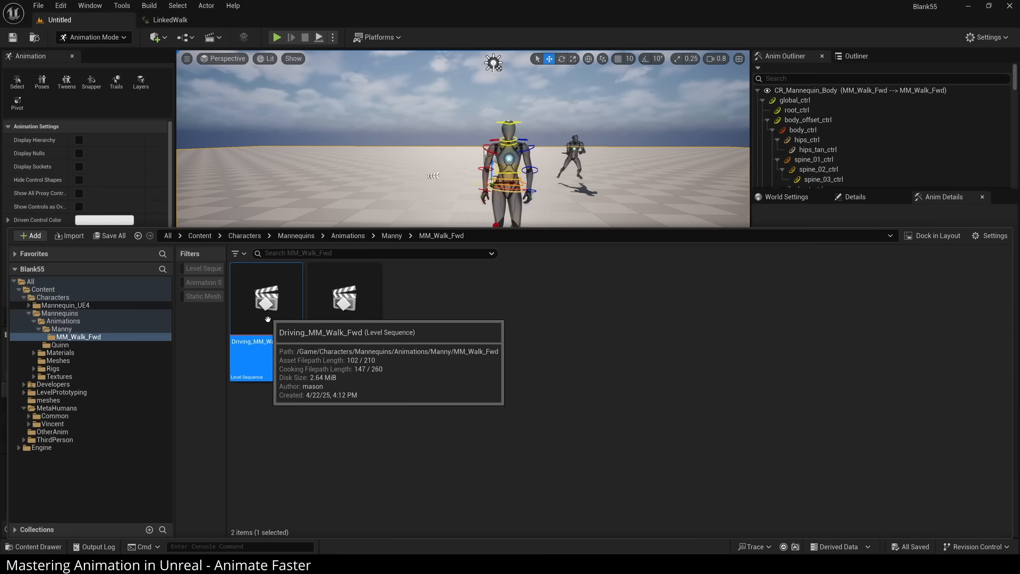
# - Play the Driving_MM_Walk_Fwd sequence in the level to review the walk
pyautogui.click(349, 111)
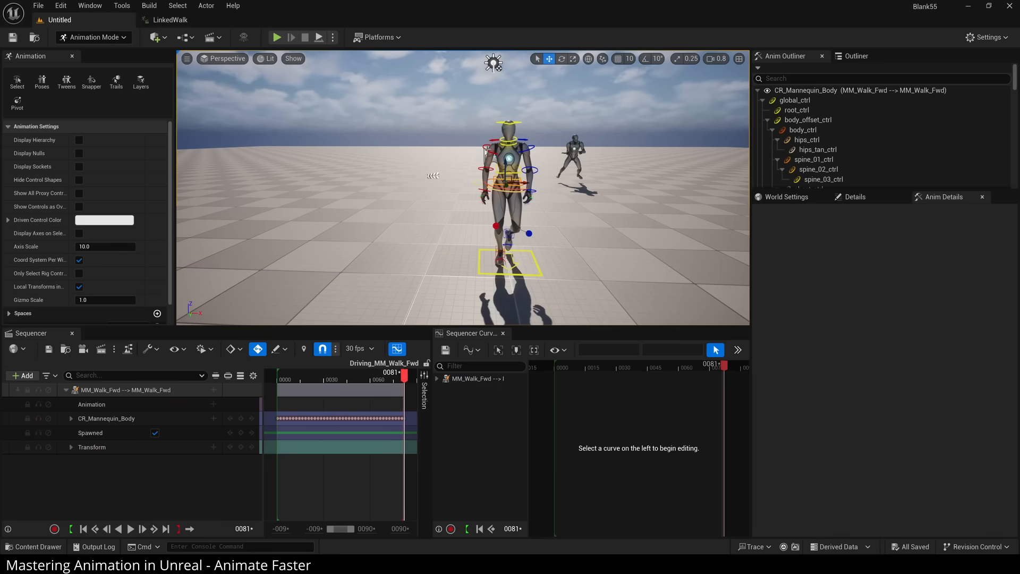
pyautogui.press('space')
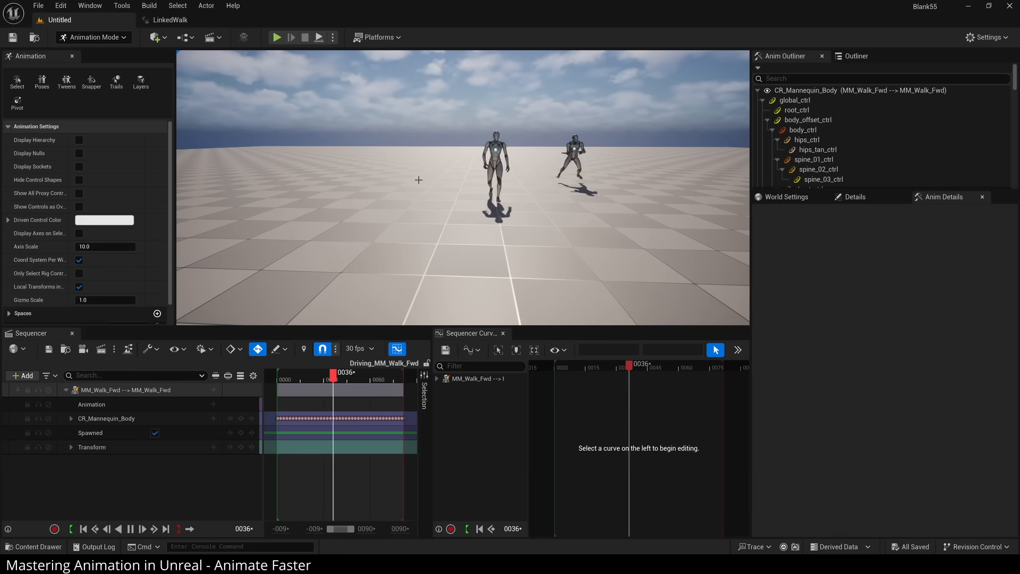
pyautogui.press('space')
# - Duplicate the LinkedWalk animation in the Content folder with the default name and save the copy
pyautogui.hotkey('ctrl', 'space')
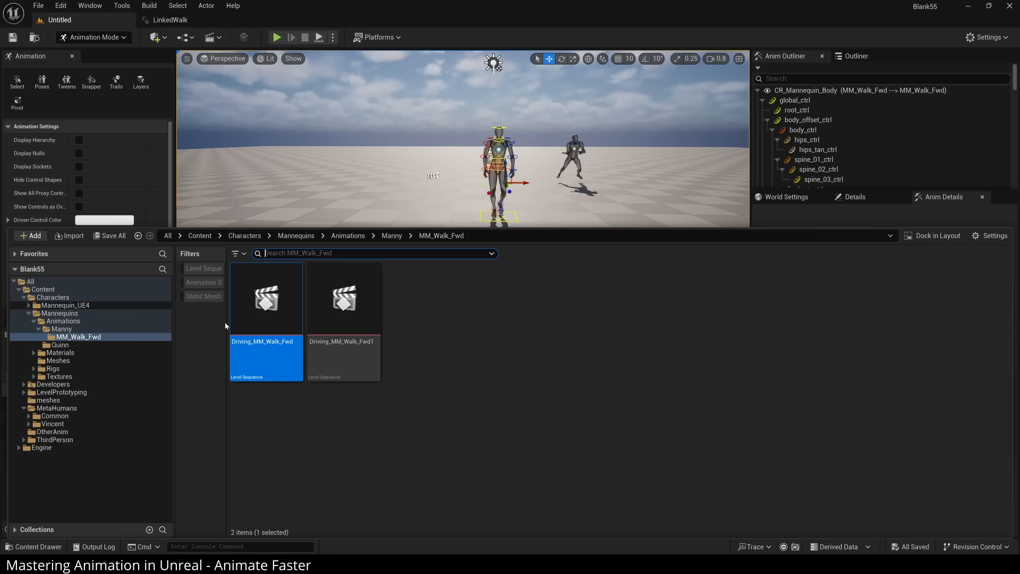
pyautogui.click(58, 289)
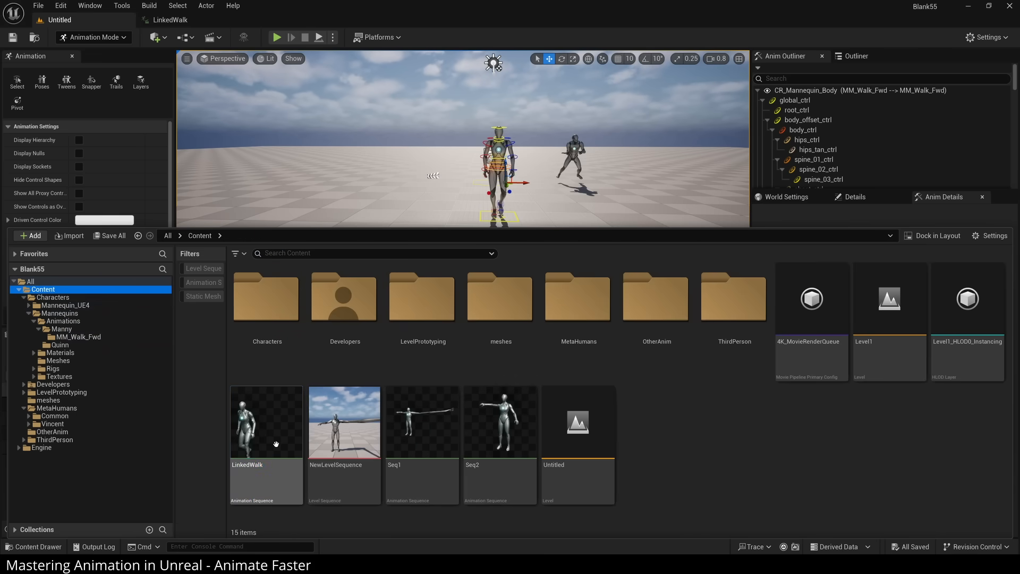
pyautogui.click(255, 434)
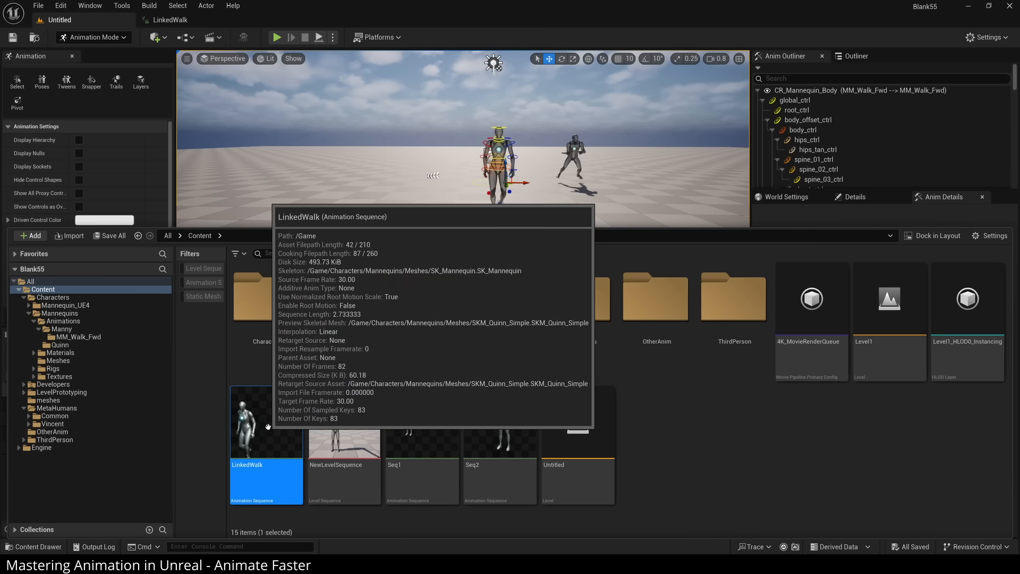
pyautogui.hotkey('ctrl', 'd')
pyautogui.press('Return')
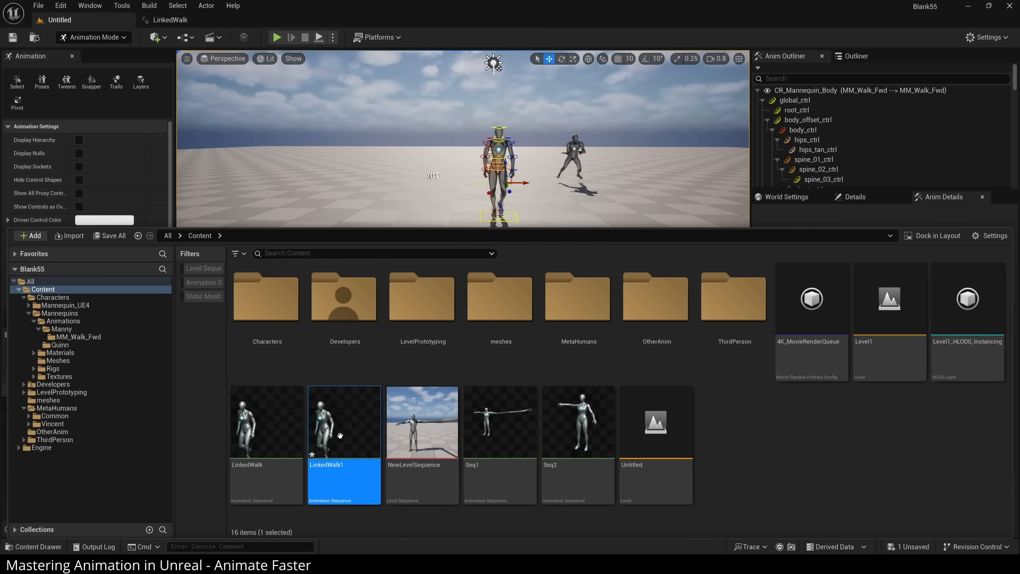
pyautogui.hotkey('ctrl', 's')
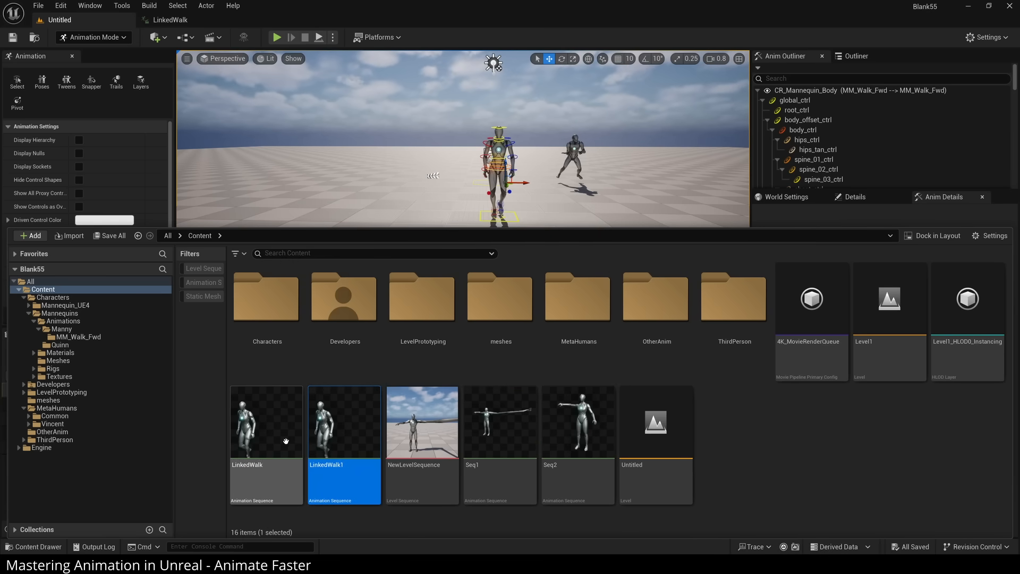
# - Check the LinkedWalk preview, return to the level sequence and open its animation layers window
pyautogui.click(160, 22)
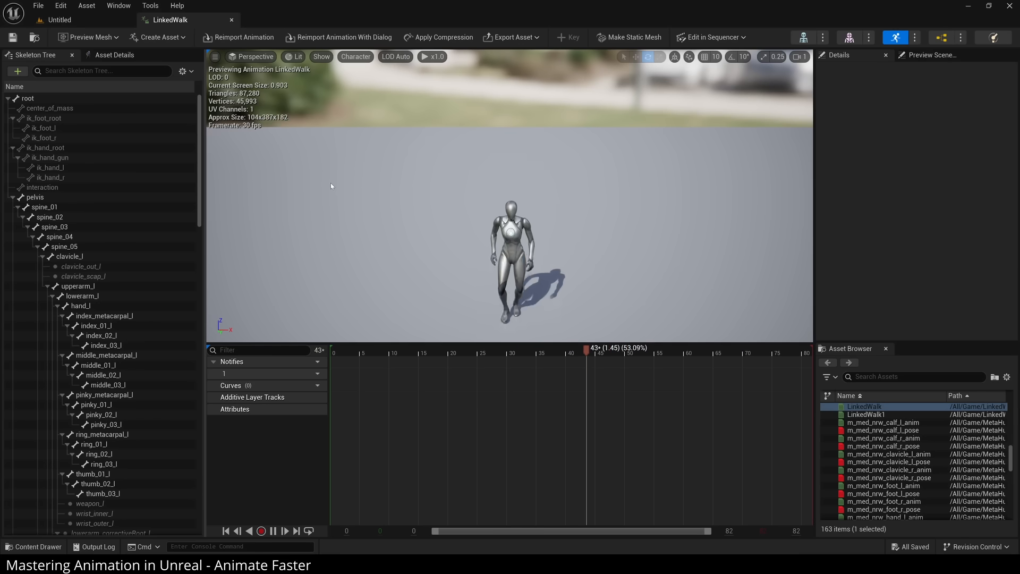
pyautogui.click(93, 23)
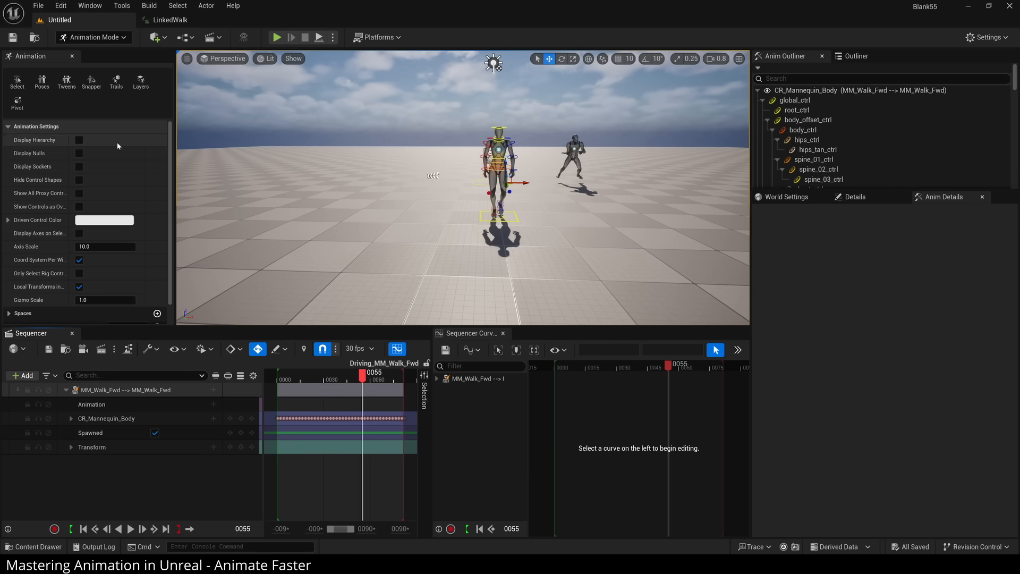
pyautogui.click(142, 83)
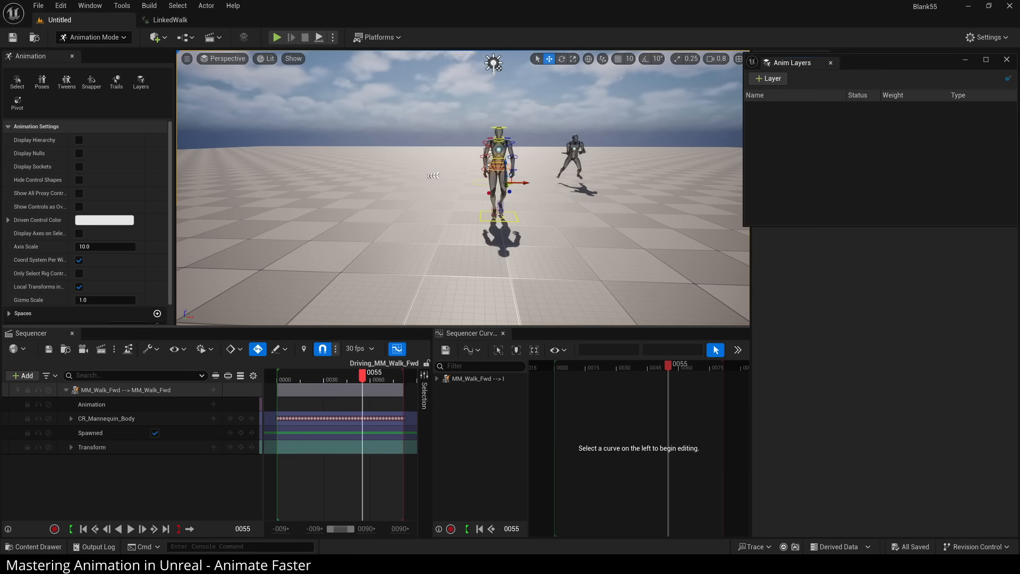
# - Select all CR_Mannequin_Body controls from global_ctrl to chest_tan_ctrl and create an additive animation layer named Hunch for them
pyautogui.click(125, 420)
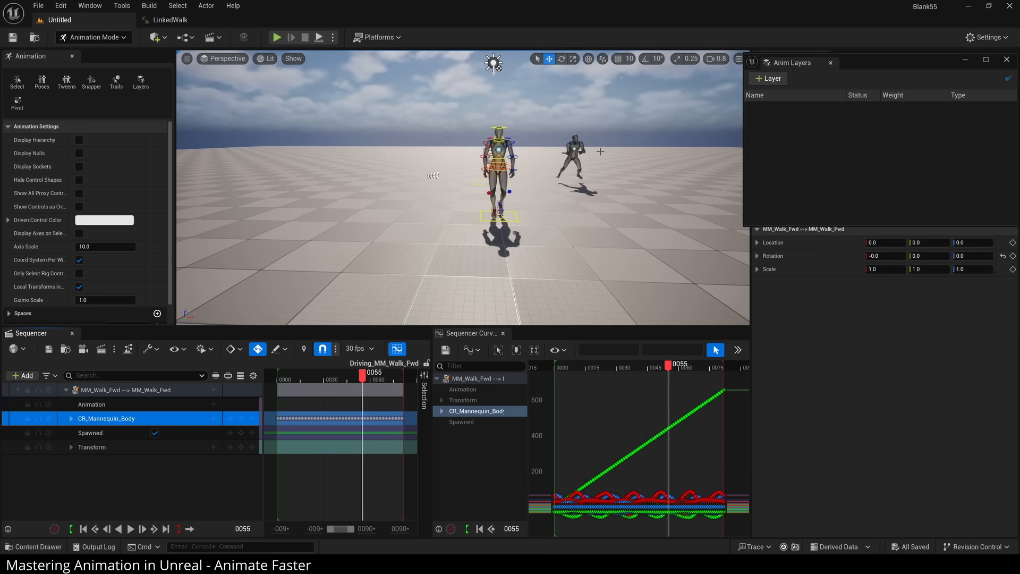
pyautogui.scroll(3, 600, 151)
pyautogui.scroll(-2, 597, 152)
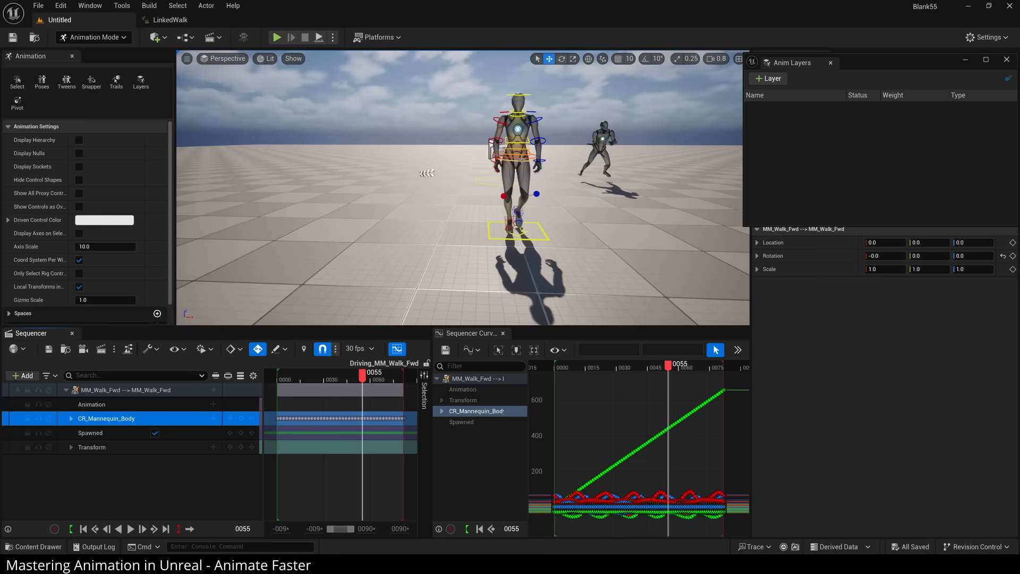
pyautogui.click(71, 418)
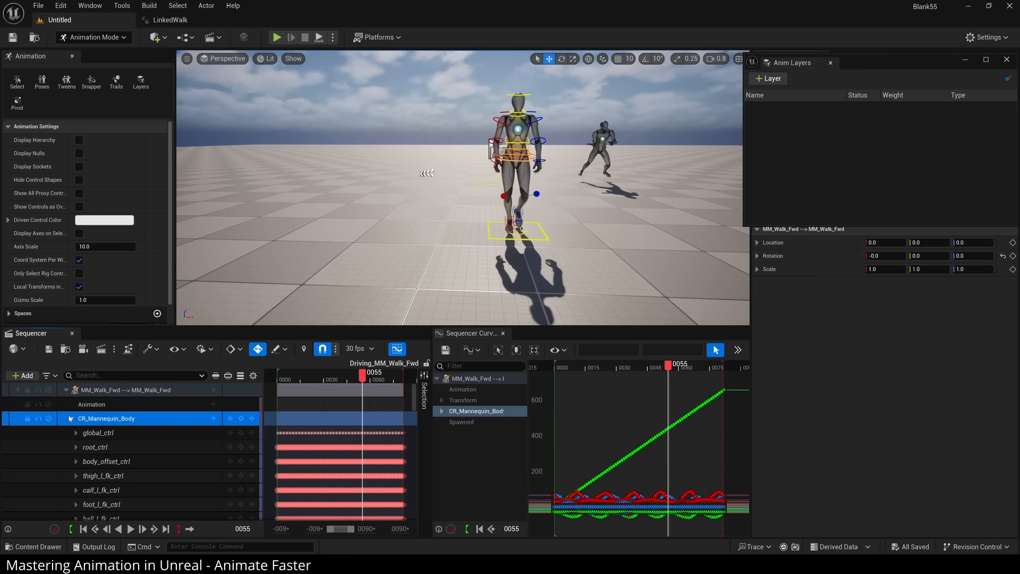
pyautogui.click(118, 433)
pyautogui.scroll(-10, 122, 433)
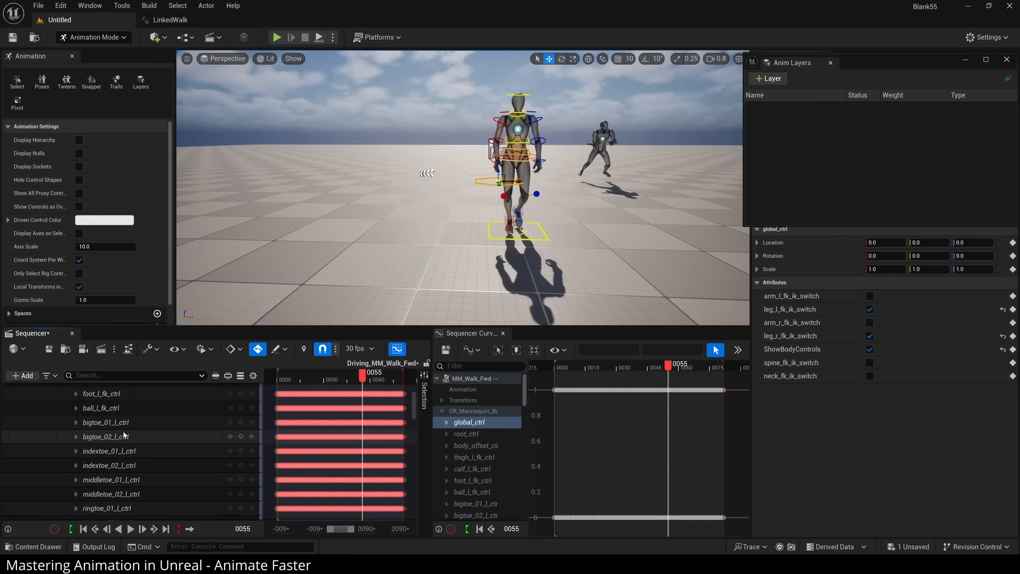
pyautogui.scroll(-8, 126, 430)
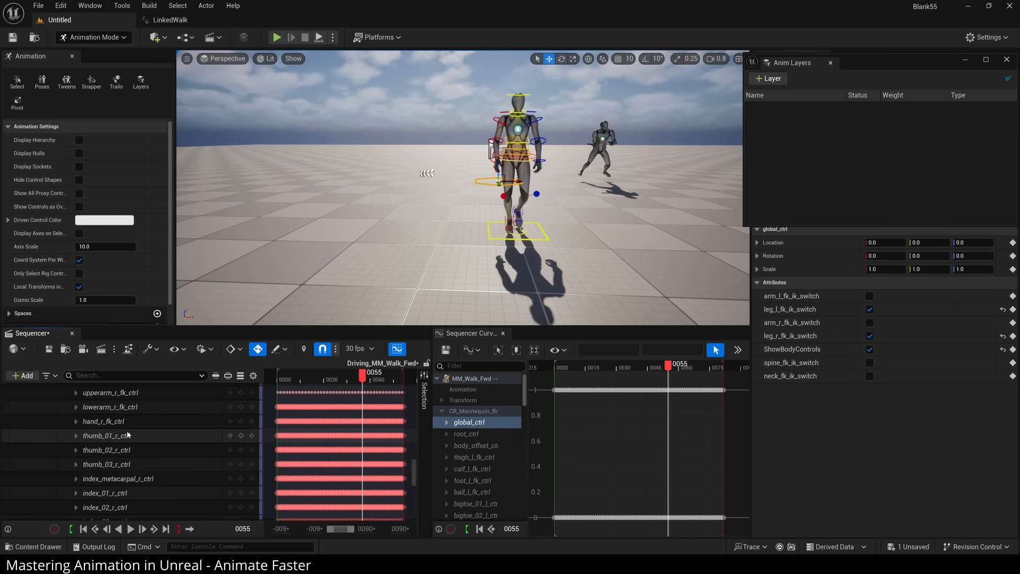
pyautogui.scroll(-3, 128, 433)
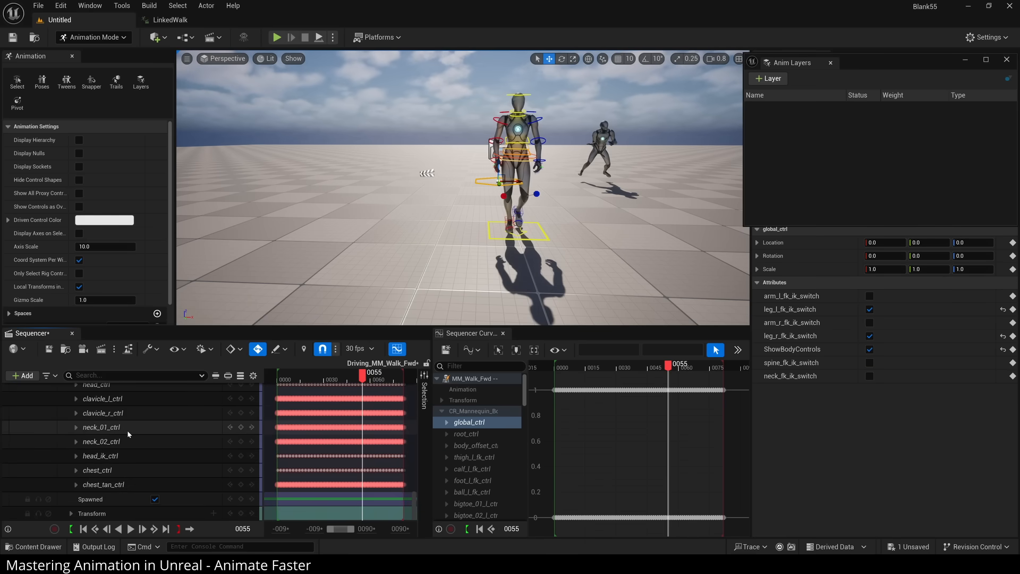
pyautogui.keyDown('shift'); pyautogui.click(119, 484); pyautogui.keyUp('shift')
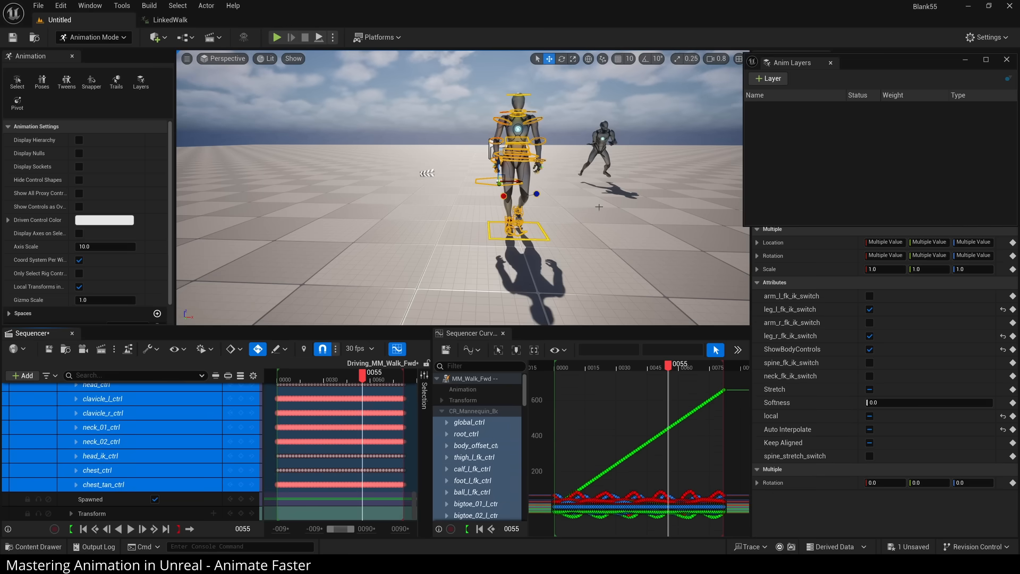
pyautogui.click(769, 79)
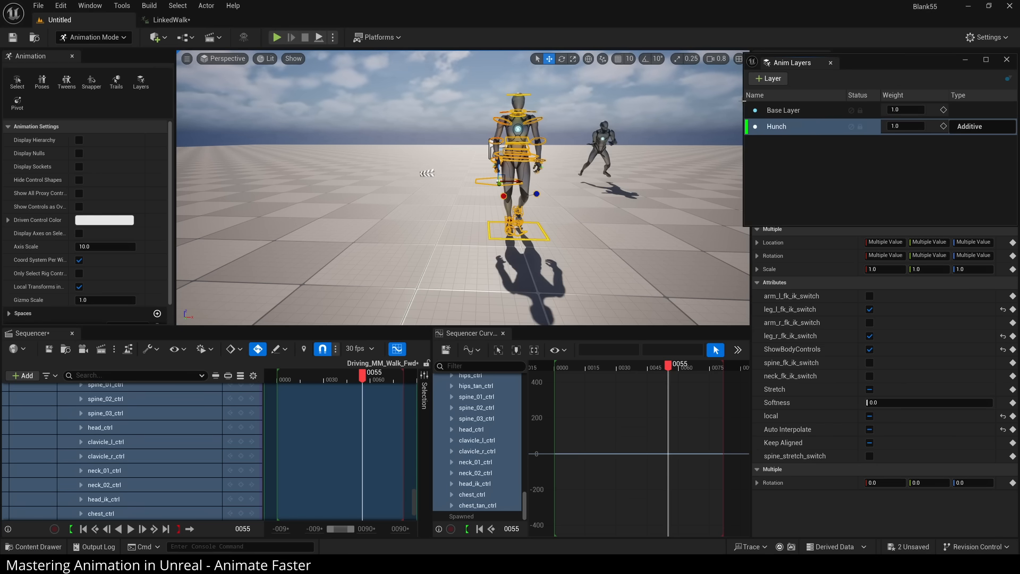
# - At frame 0 of the Hunch layer, lower body_ctrl and shift it back, and tilt it forward to about 22 degrees
pyautogui.click(480, 165)
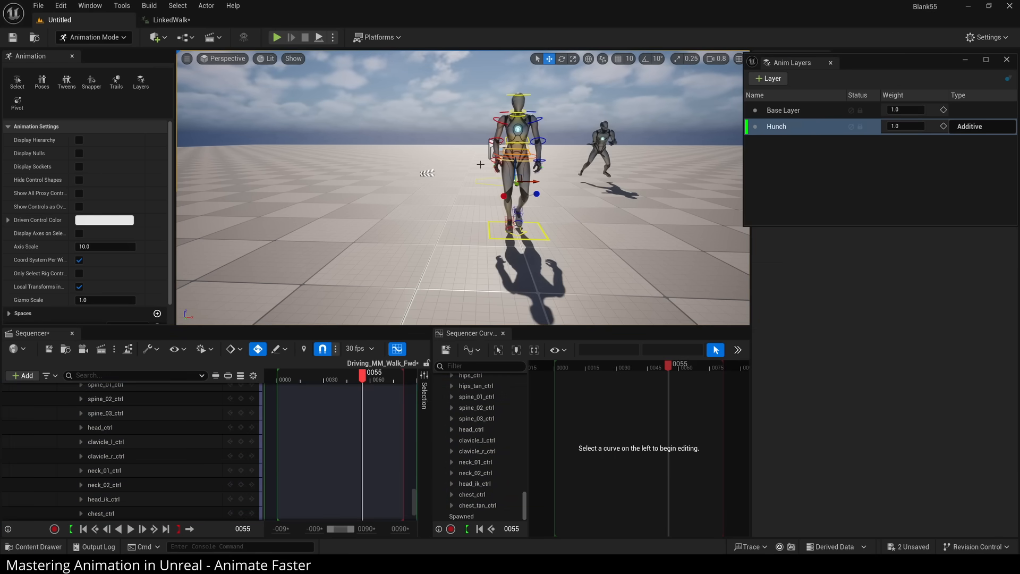
pyautogui.moveTo(359, 379); pyautogui.dragTo(277, 379)
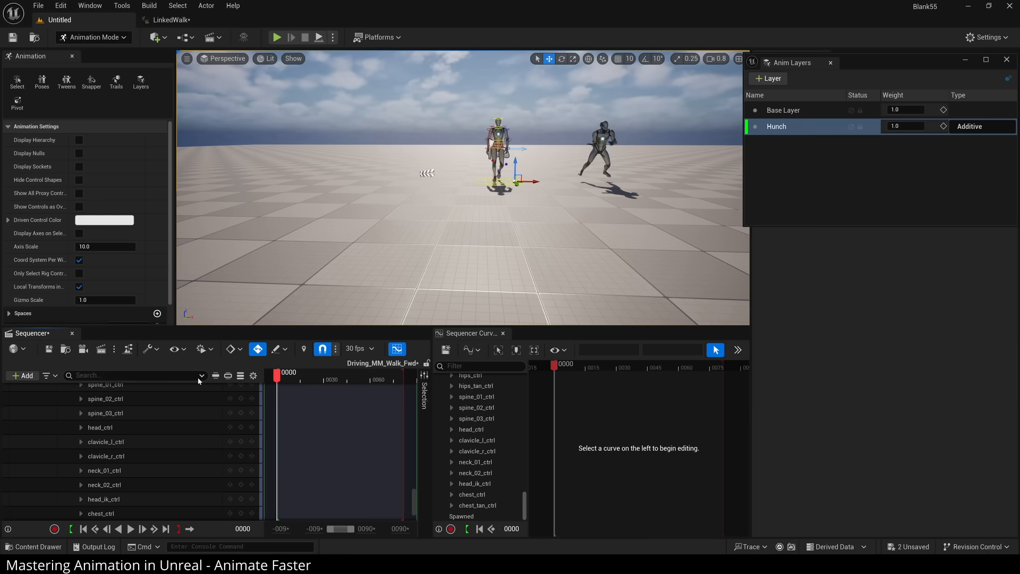
pyautogui.press('f')
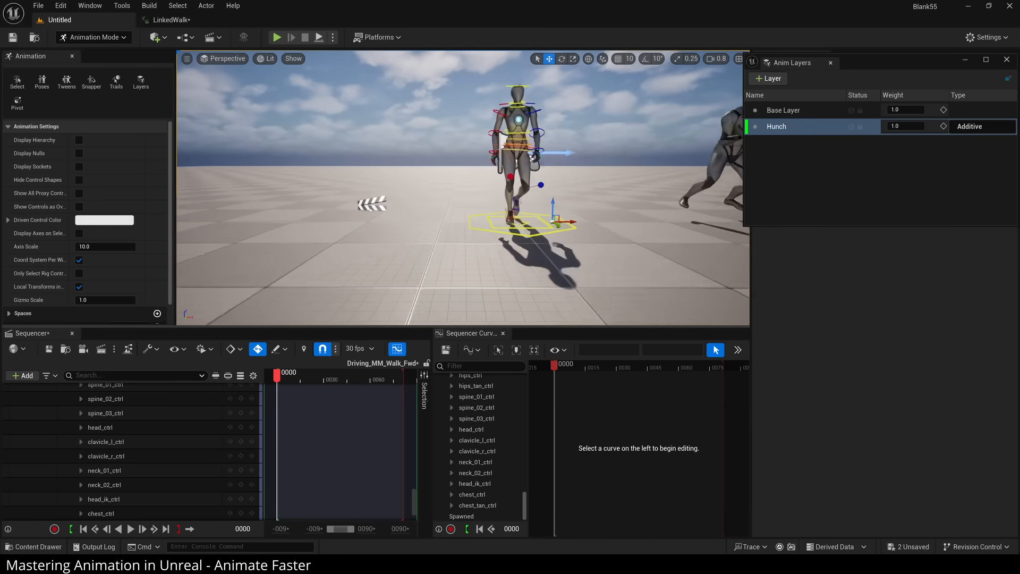
pyautogui.keyDown('alt'); pyautogui.moveTo(505, 155); pyautogui.dragTo(622, 132); pyautogui.keyUp('alt')
pyautogui.scroll(-4, 505, 154)
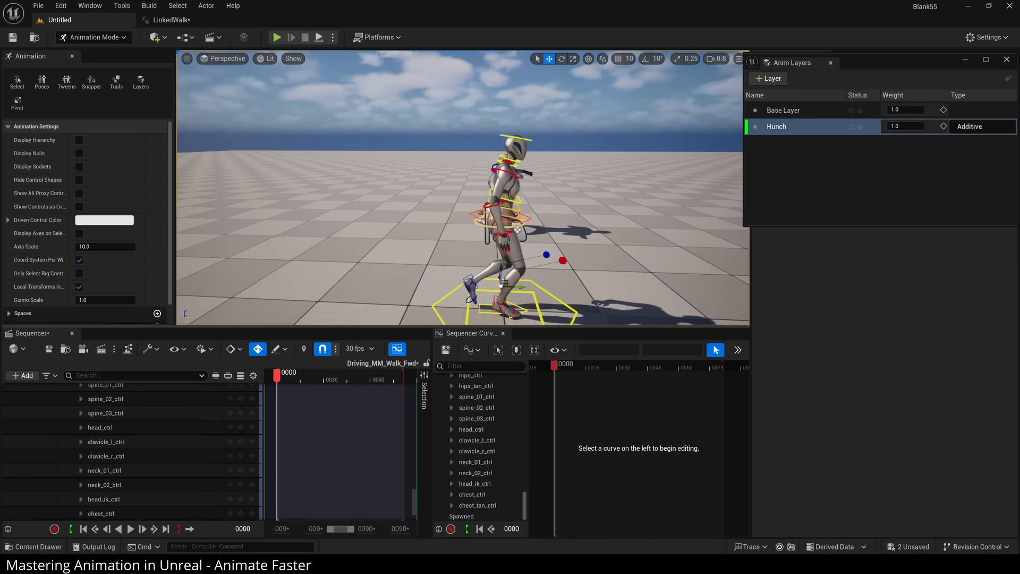
pyautogui.keyDown('alt'); pyautogui.moveTo(505, 155); pyautogui.dragTo(457, 155); pyautogui.keyUp('alt')
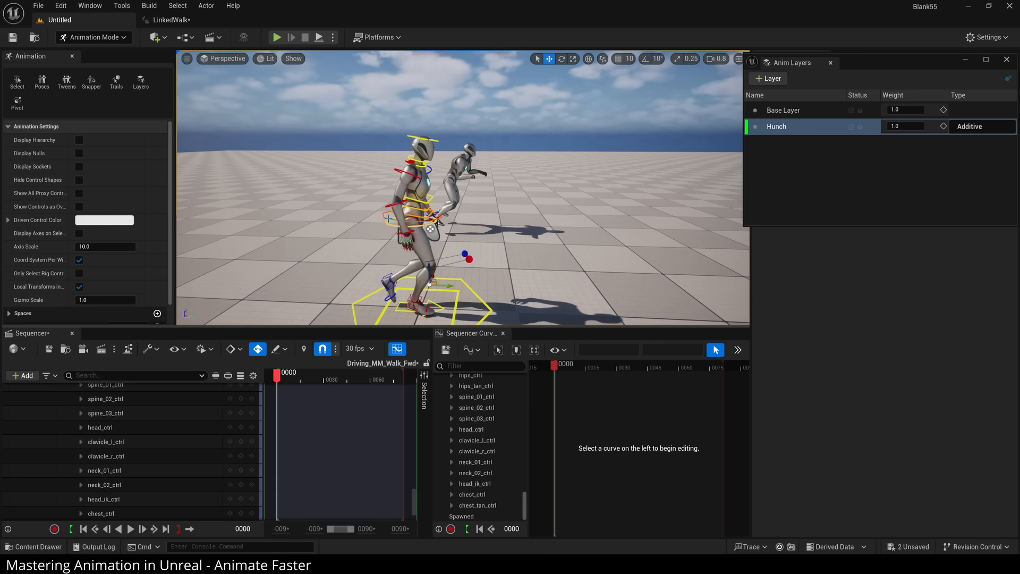
pyautogui.click(389, 218)
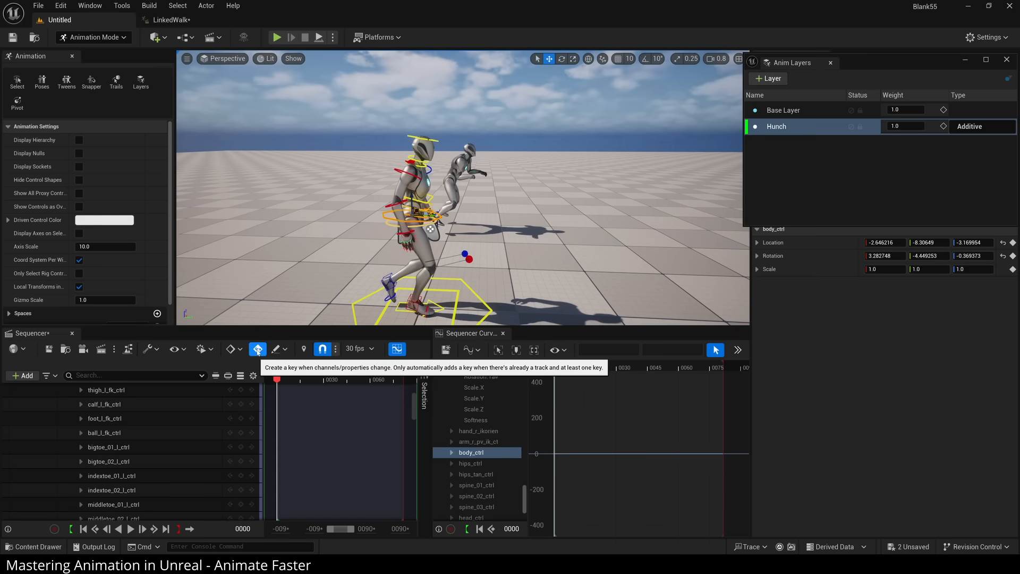
pyautogui.moveTo(411, 197); pyautogui.dragTo(428, 229)
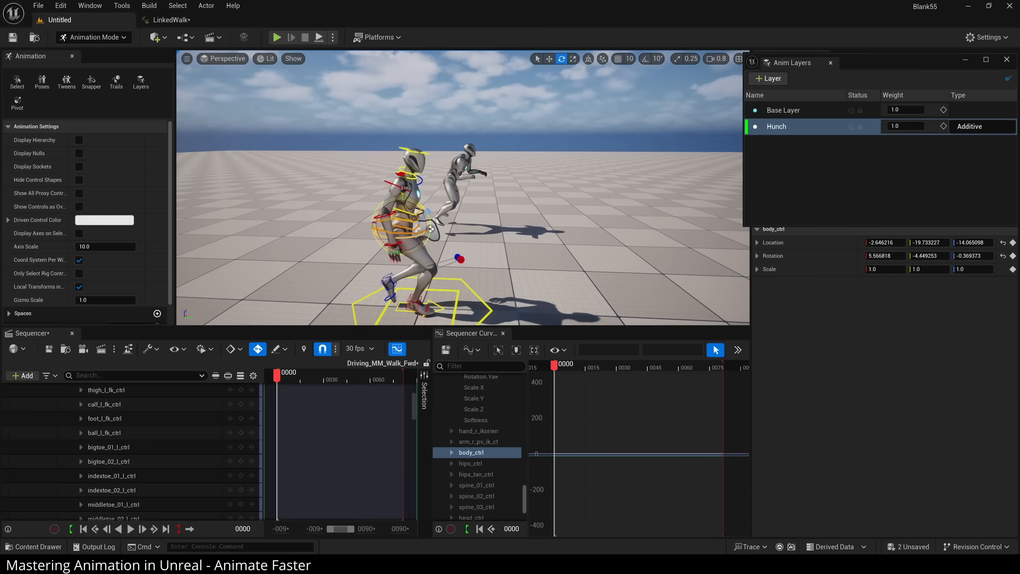
pyautogui.moveTo(429, 227); pyautogui.dragTo(431, 228)
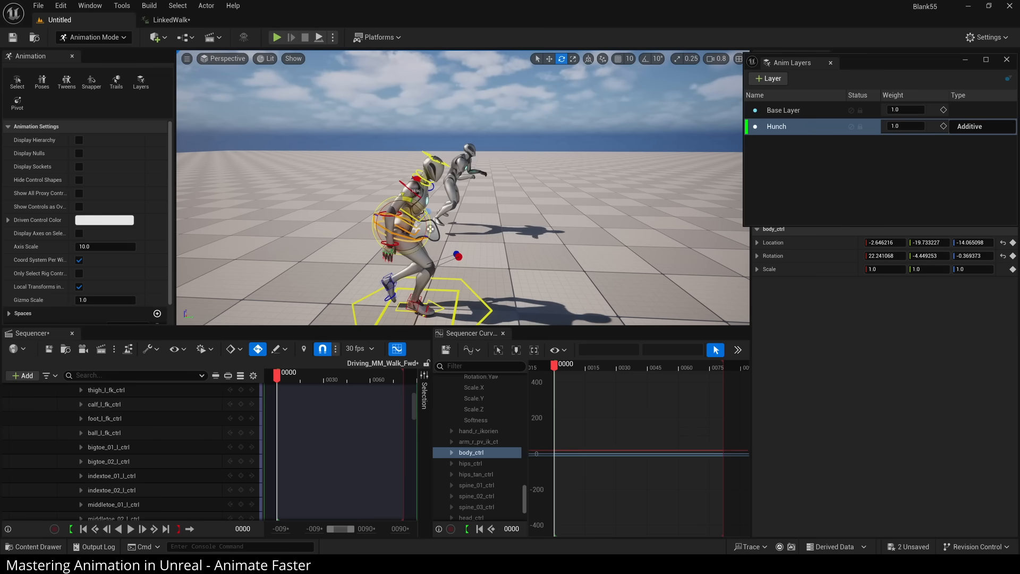
# - Bend spine_03_ctrl forward to about 18 degrees in the Hunch layer
pyautogui.click(371, 195)
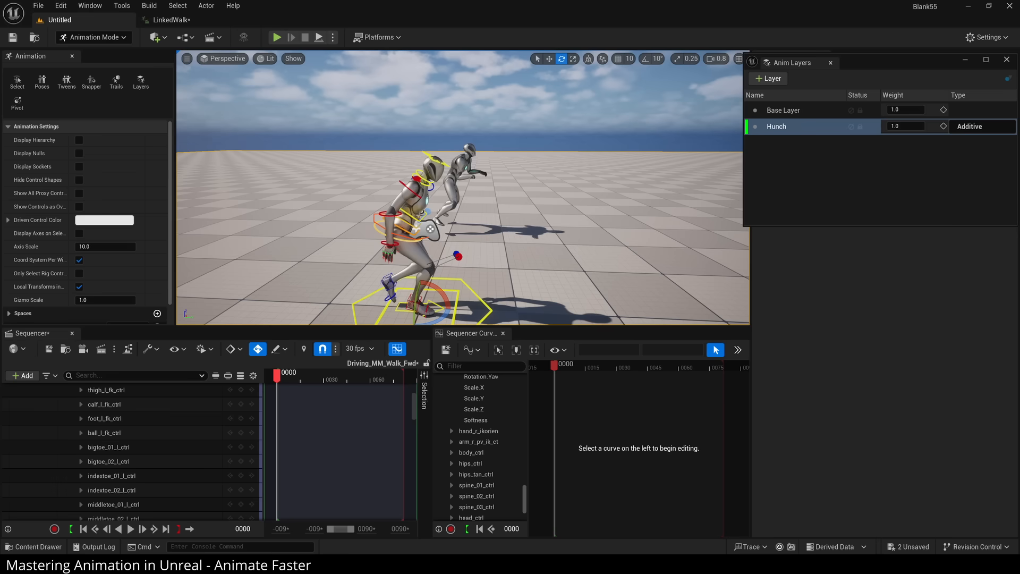
pyautogui.click(431, 228)
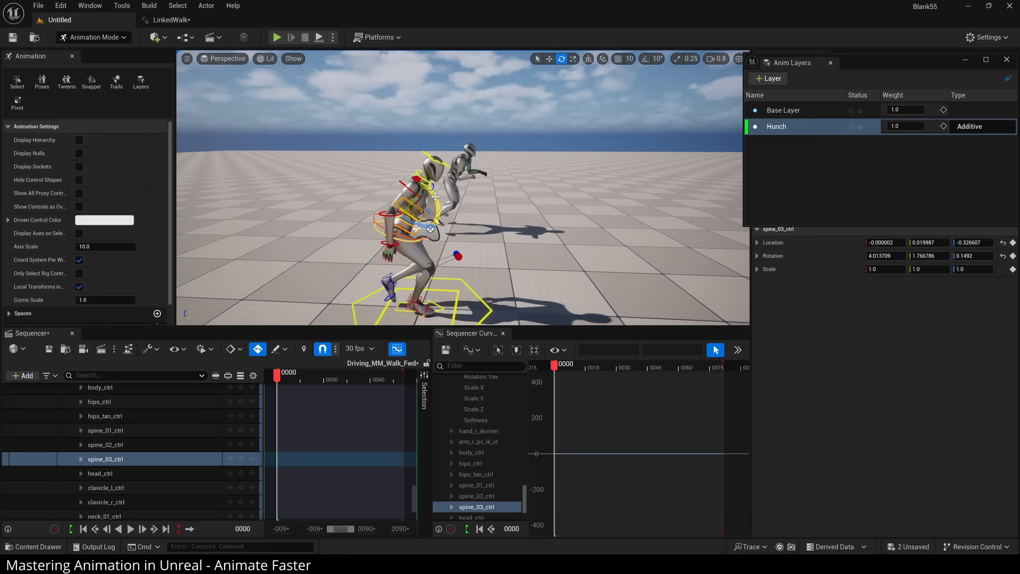
pyautogui.moveTo(435, 196); pyautogui.dragTo(431, 228)
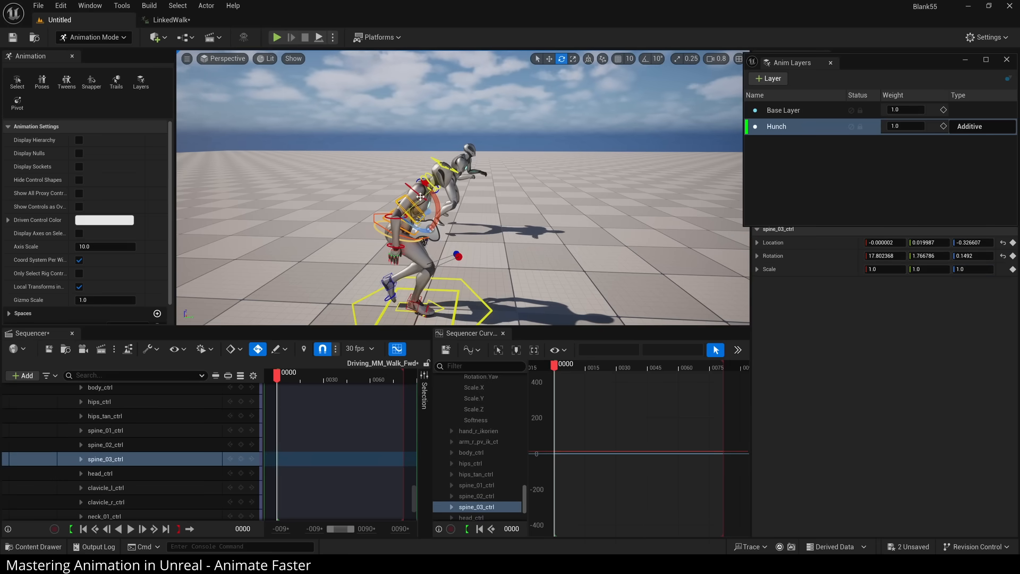
# - Select both upper-arm FK controls and rotate them so the arms swing forward in front of the hunched body
pyautogui.click(401, 182)
pyautogui.click(408, 188)
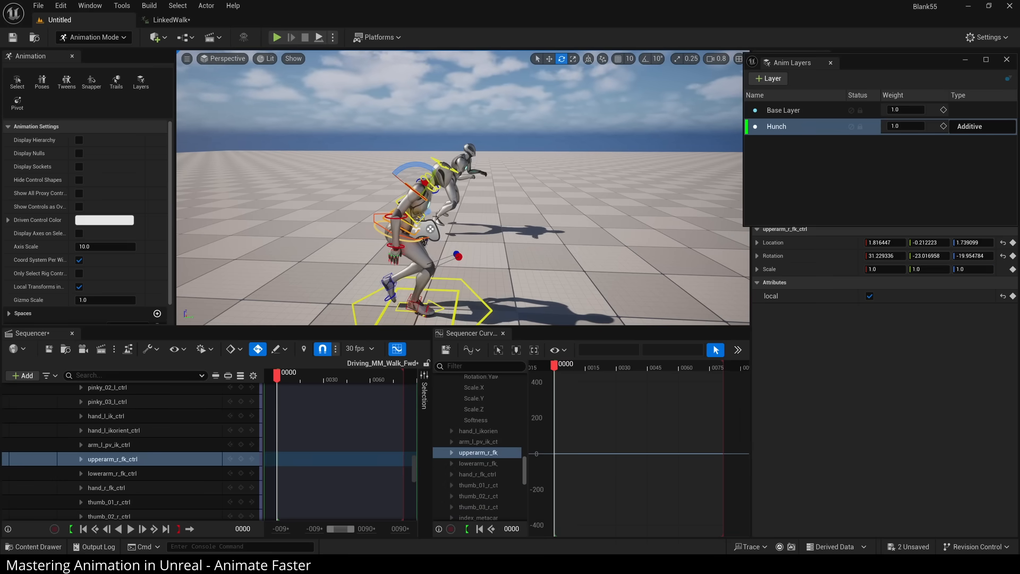
pyautogui.moveTo(408, 187); pyautogui.dragTo(367, 229, button='right')
pyautogui.moveTo(408, 187); pyautogui.dragTo(314, 162, button='right')
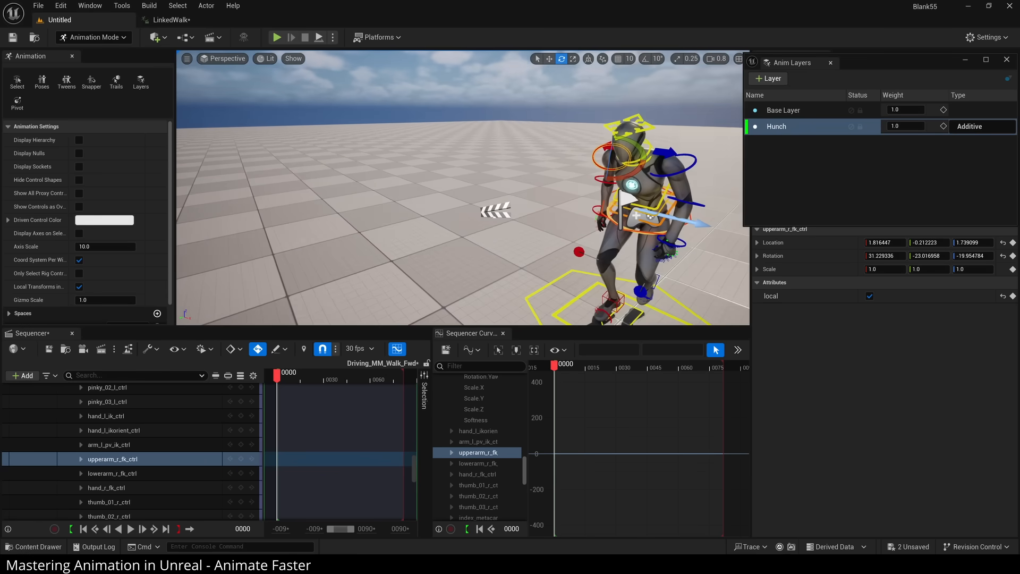
pyautogui.press('d')
pyautogui.moveTo(507, 141); pyautogui.dragTo(507, 140, button='right')
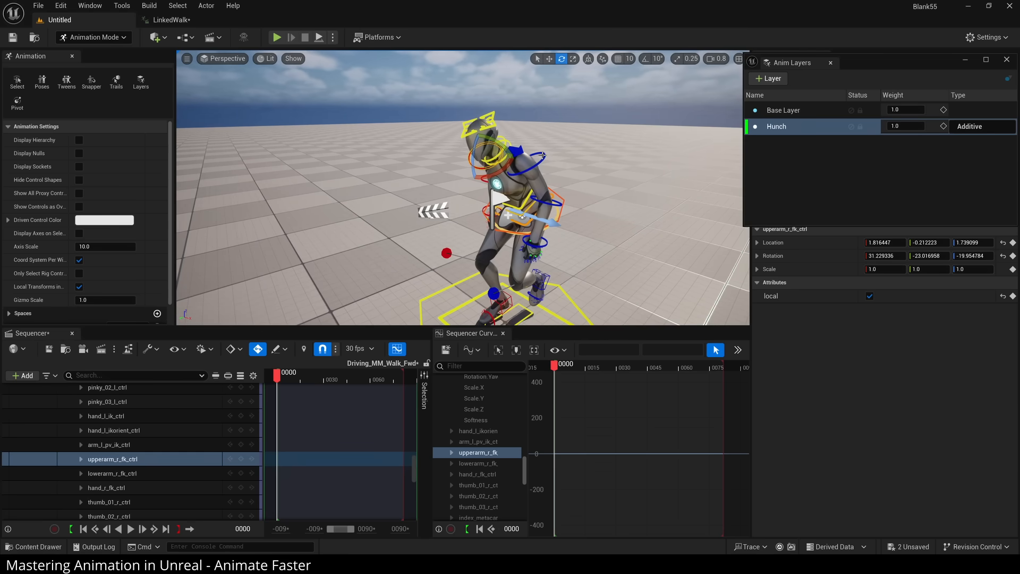
pyautogui.keyDown('shift'); pyautogui.click(543, 155); pyautogui.keyUp('shift')
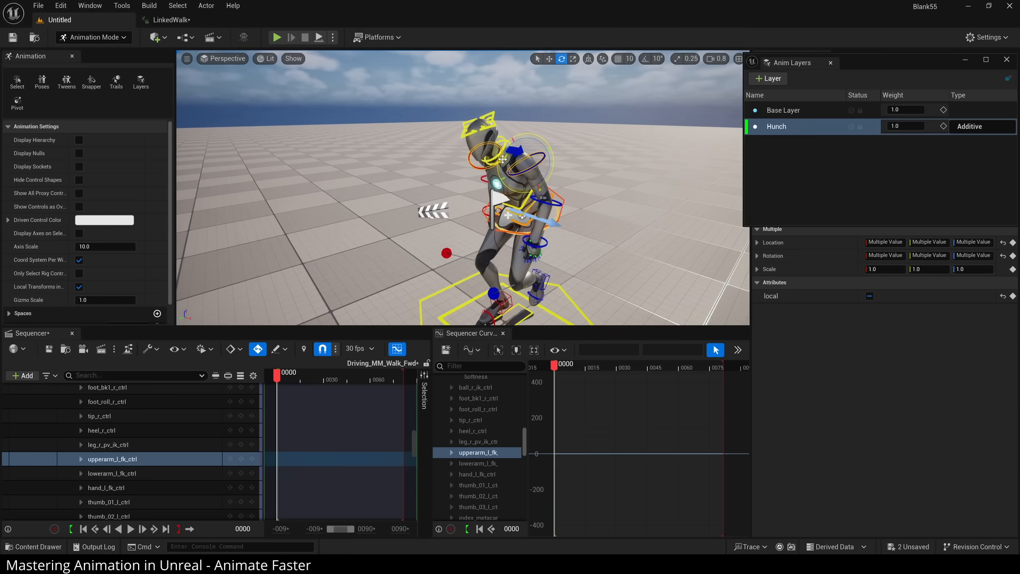
pyautogui.moveTo(503, 160); pyautogui.dragTo(505, 143)
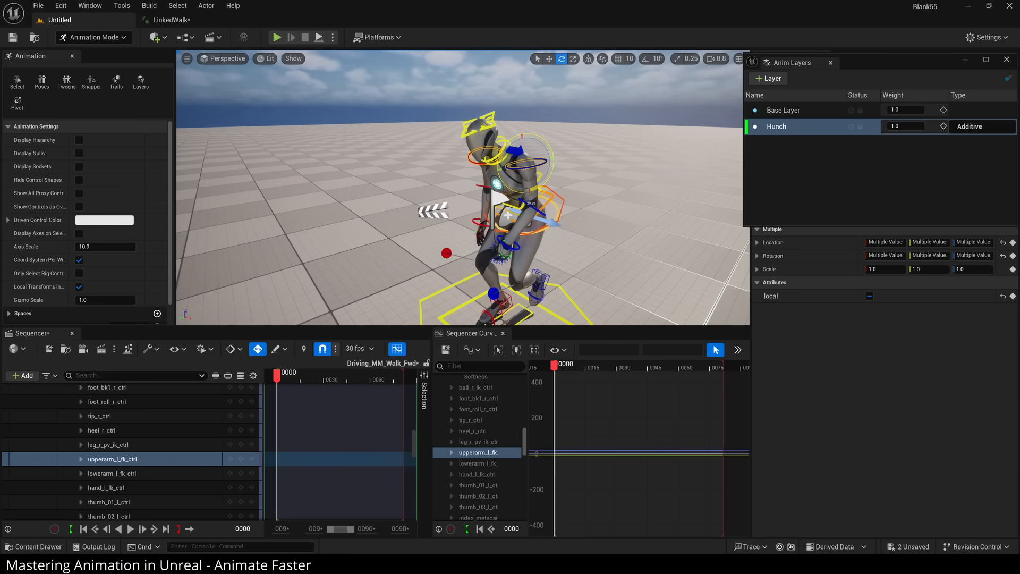
# - Rotate both upper-arm FK controls outward so the arms stand away from the torso
pyautogui.press('a')
pyautogui.moveTo(505, 144); pyautogui.dragTo(585, 141, button='right')
pyautogui.moveTo(566, 256); pyautogui.dragTo(568, 256, button='right')
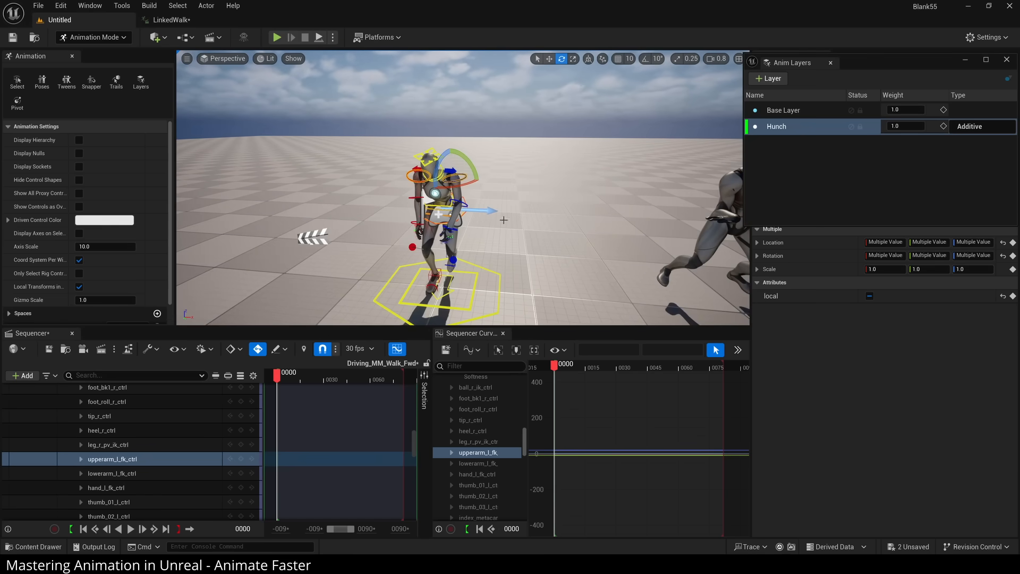
pyautogui.moveTo(448, 214); pyautogui.dragTo(452, 215)
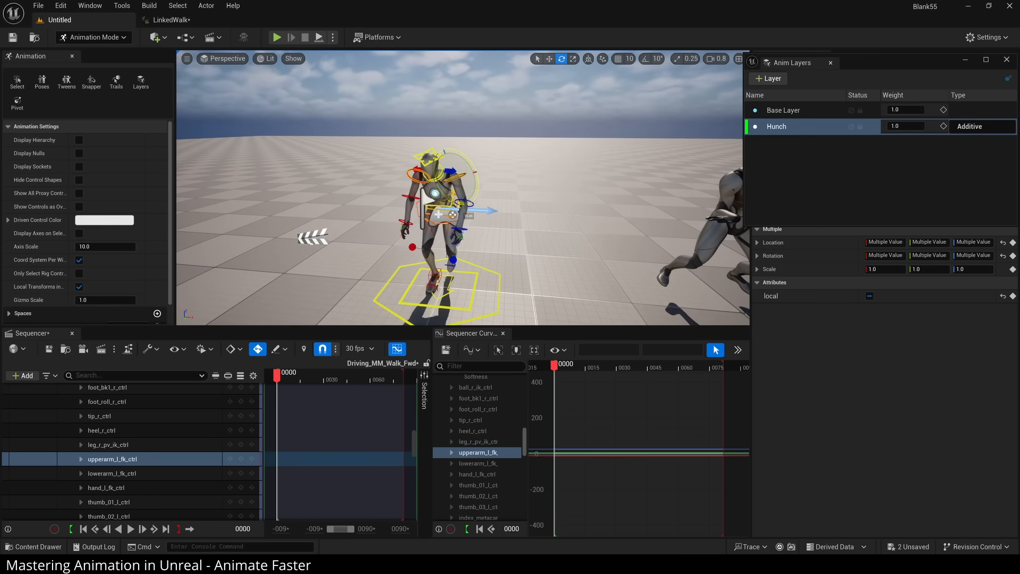
# - Key the posed upper-arm controls and body_ctrl at frame 0 in the Hunch layer
pyautogui.press('a')
pyautogui.moveTo(483, 249); pyautogui.dragTo(569, 237, button='right')
pyautogui.press('w')
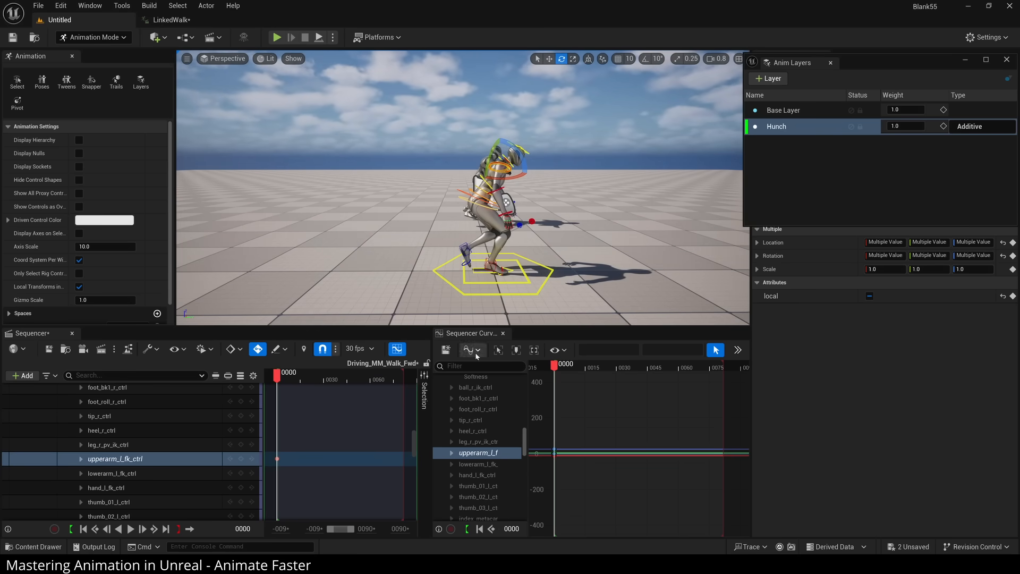
pyautogui.click(463, 191)
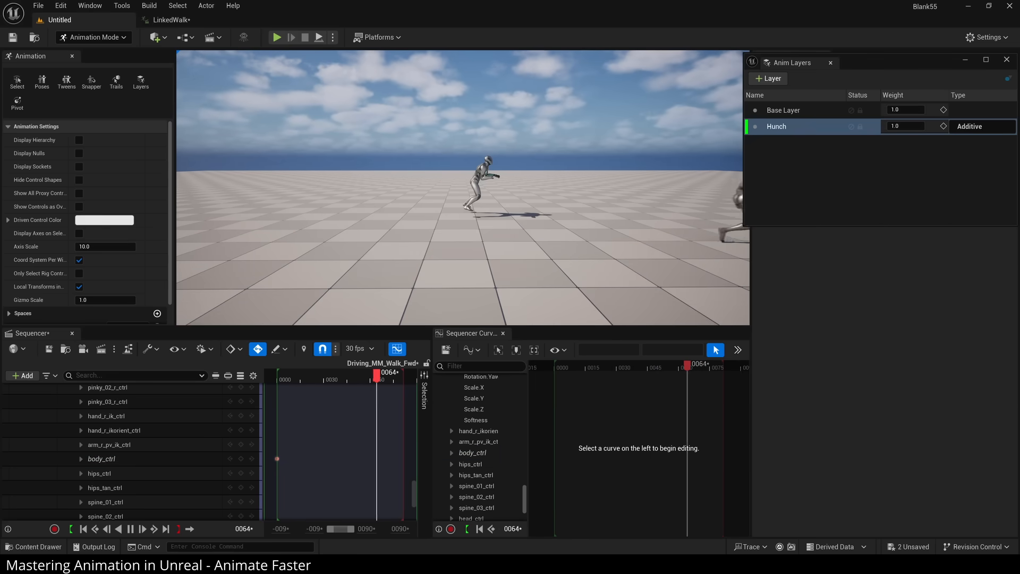
# - Play the sequence and review the hunched walk from the front
pyautogui.moveTo(419, 187); pyautogui.dragTo(419, 188, button='right')
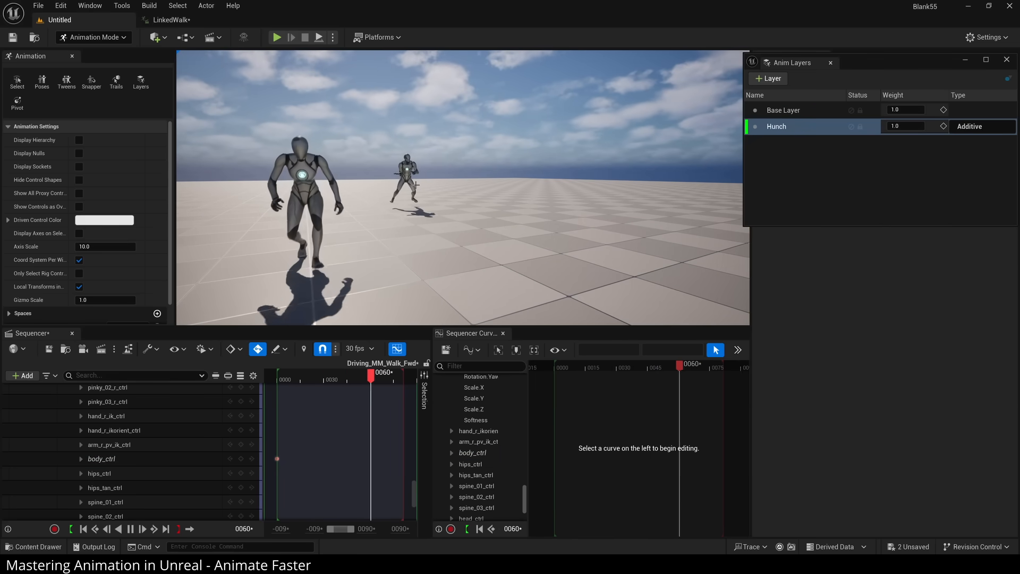
pyautogui.press('space')
pyautogui.press('space')
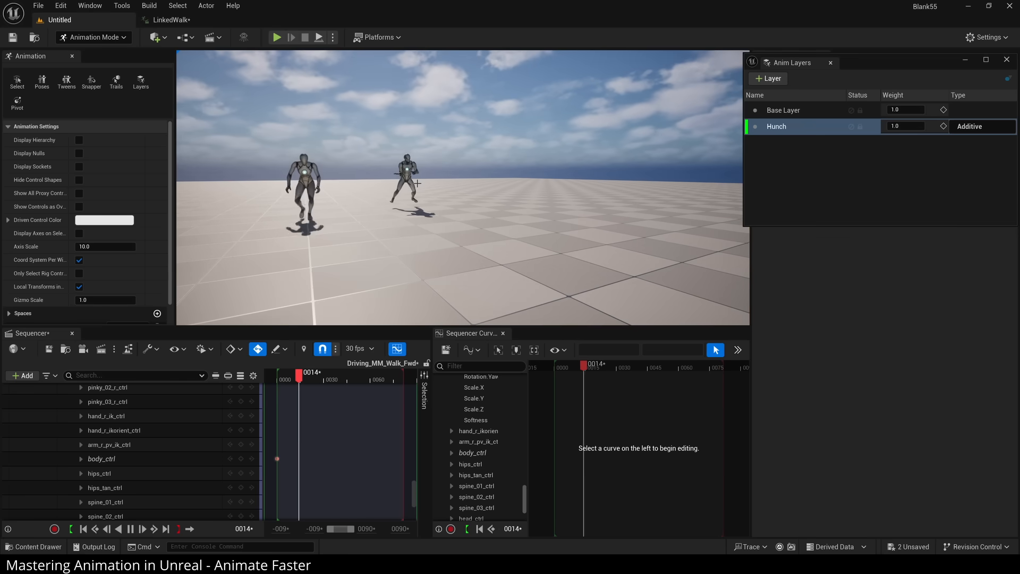
pyautogui.press('space')
# - Save the level sequence and view the updated LinkedWalk animation in its editor
pyautogui.click(51, 349)
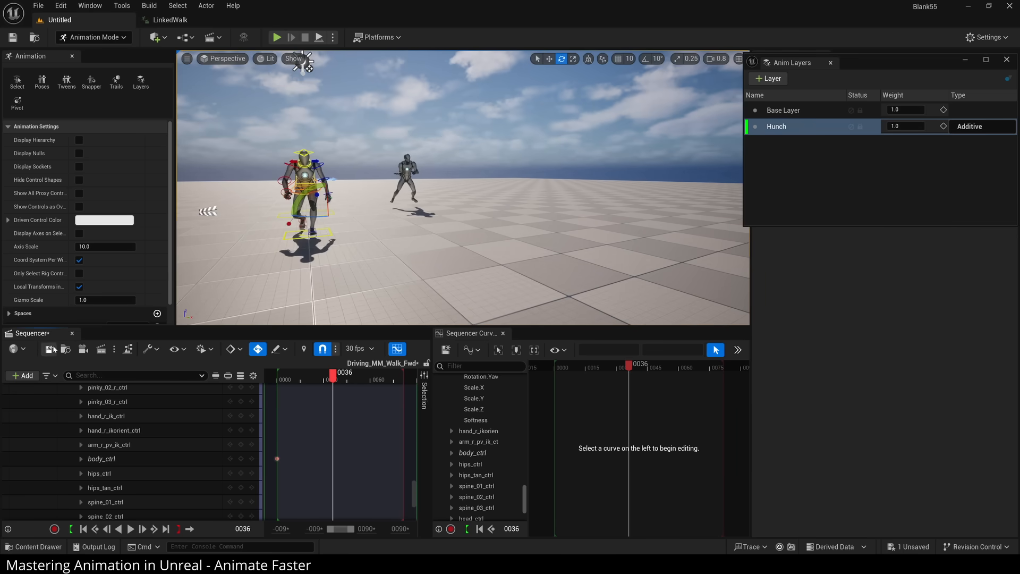
pyautogui.click(169, 20)
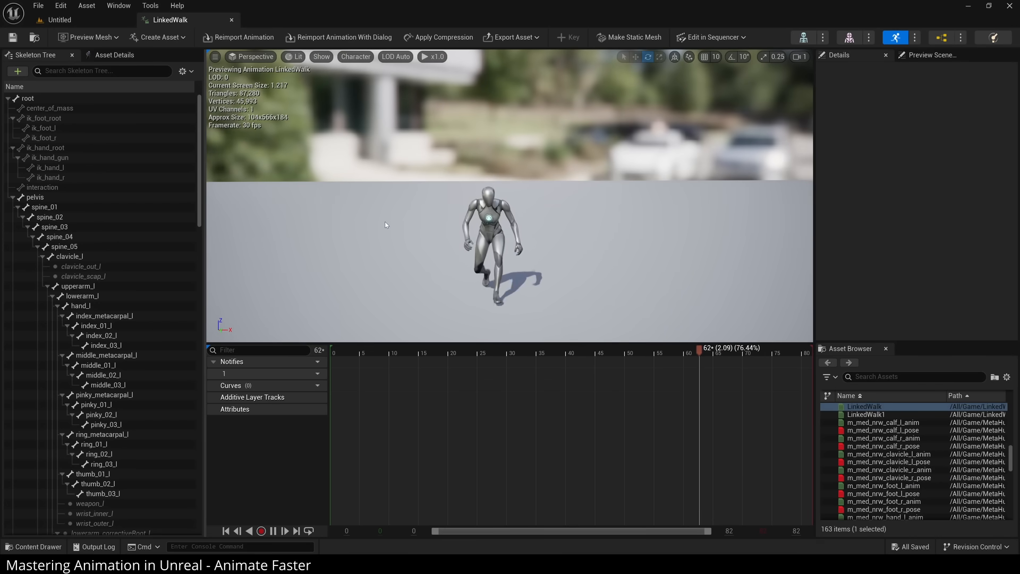
# - Duplicate the LinkedWalk animation sequence in the Content folder and name the copy Hunched
pyautogui.hotkey('ctrl', 'space')
pyautogui.moveTo(243, 451); pyautogui.dragTo(248, 456)
pyautogui.click(275, 482)
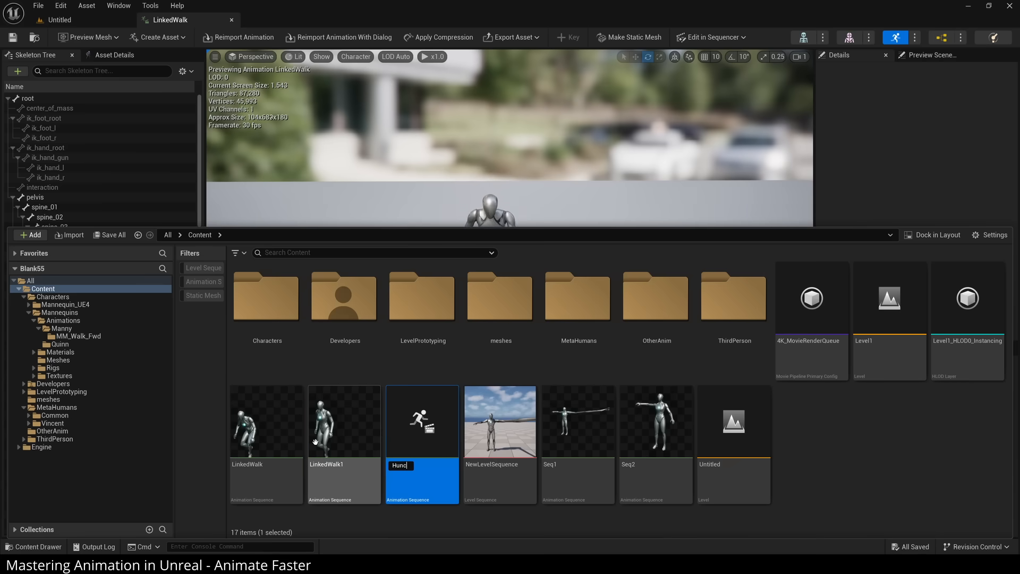
pyautogui.press('Return')
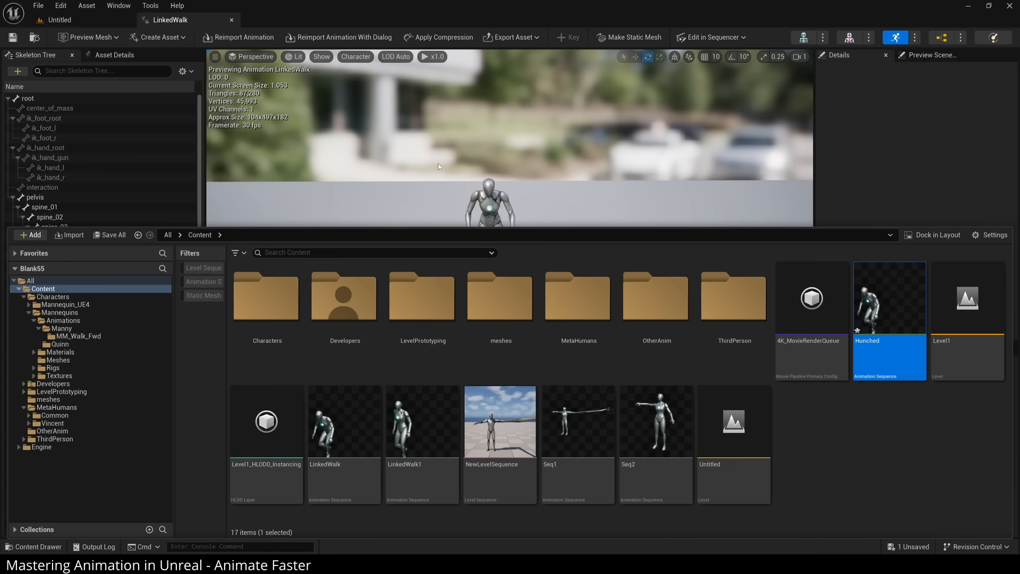
pyautogui.click(311, 131)
# - Return to the Untitled level and lower body_ctrl at frame 36 to a Z location of about -35.1
pyautogui.click(104, 22)
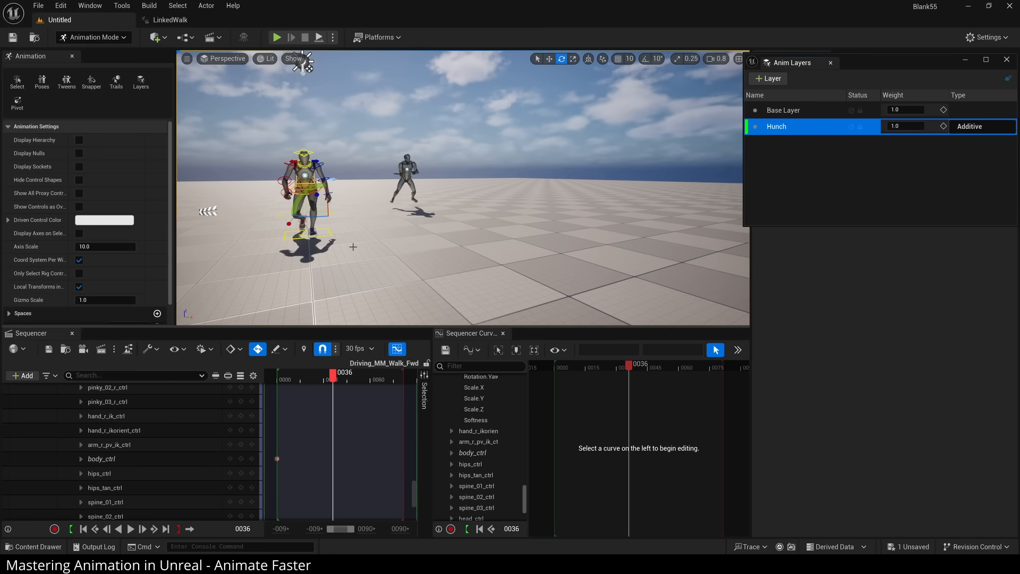
pyautogui.press('w')
pyautogui.moveTo(463, 191); pyautogui.dragTo(473, 215, button='right')
pyautogui.press('a')
pyautogui.press('a')
pyautogui.press('d')
pyautogui.moveTo(332, 228); pyautogui.dragTo(333, 228, button='right')
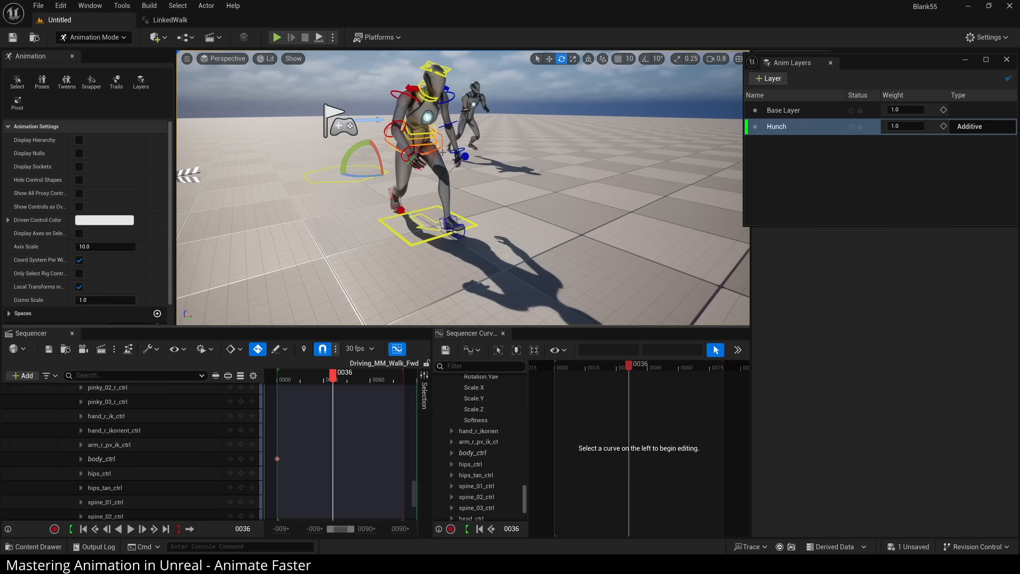
pyautogui.click(413, 136)
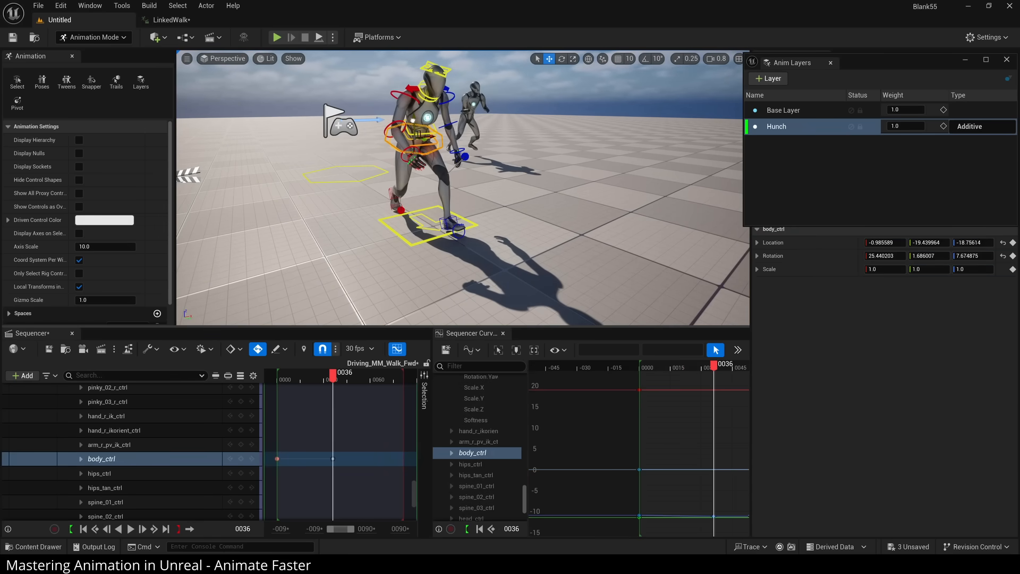
pyautogui.moveTo(414, 134); pyautogui.dragTo(413, 137)
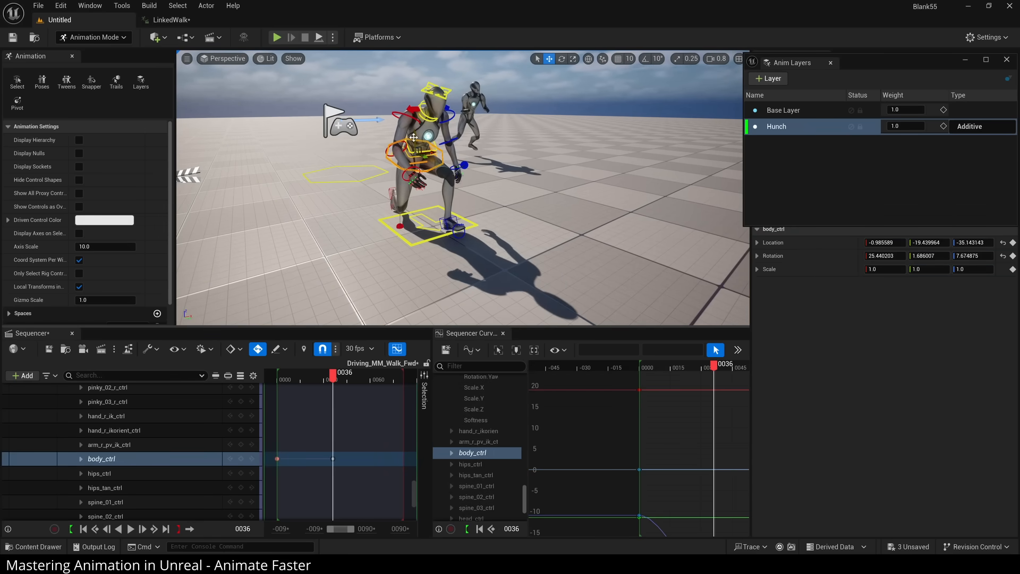
# - Add spine_01_ctrl, spine_02_ctrl and spine_03_ctrl to the body_ctrl selection and rotate them together at frame 36
pyautogui.moveTo(414, 137); pyautogui.dragTo(414, 137, button='right')
pyautogui.keyDown('shift'); pyautogui.click(575, 183); pyautogui.keyUp('shift')
pyautogui.keyDown('shift'); pyautogui.click(587, 168); pyautogui.keyUp('shift')
pyautogui.keyDown('shift'); pyautogui.click(605, 151); pyautogui.keyUp('shift')
pyautogui.press('e')
pyautogui.moveTo(600, 186); pyautogui.dragTo(611, 194)
pyautogui.moveTo(611, 194); pyautogui.dragTo(611, 194, button='right')
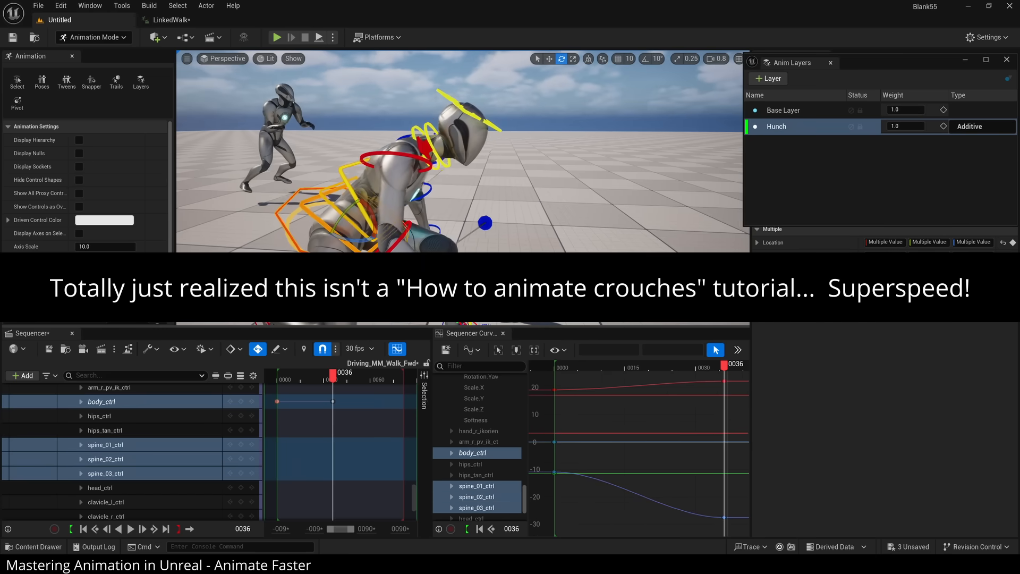
# - Rotate head_ctrl to lift the head and move its frame 36 keys to frame 0
pyautogui.moveTo(452, 175); pyautogui.dragTo(445, 176, button='right')
pyautogui.click(432, 138)
pyautogui.click(470, 104)
pyautogui.moveTo(485, 125); pyautogui.dragTo(482, 109)
pyautogui.moveTo(699, 420); pyautogui.dragTo(741, 492)
pyautogui.moveTo(724, 457); pyautogui.dragTo(665, 457)
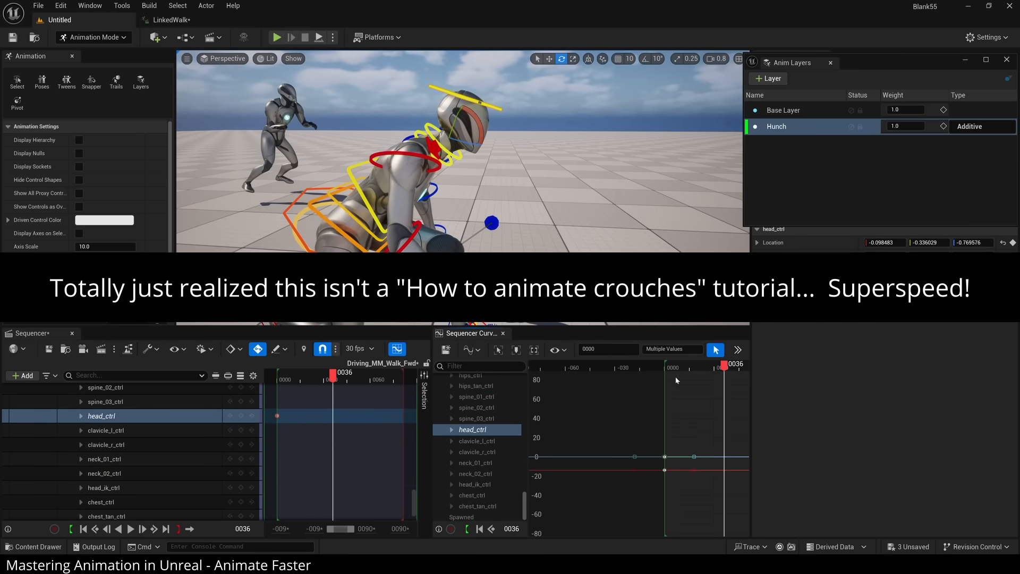
pyautogui.click(665, 366)
pyautogui.moveTo(457, 175); pyautogui.dragTo(425, 175, button='right')
pyautogui.scroll(5, 150, 423)
pyautogui.click(151, 423)
pyautogui.press('f')
pyautogui.hotkey('ctrl', 'z')
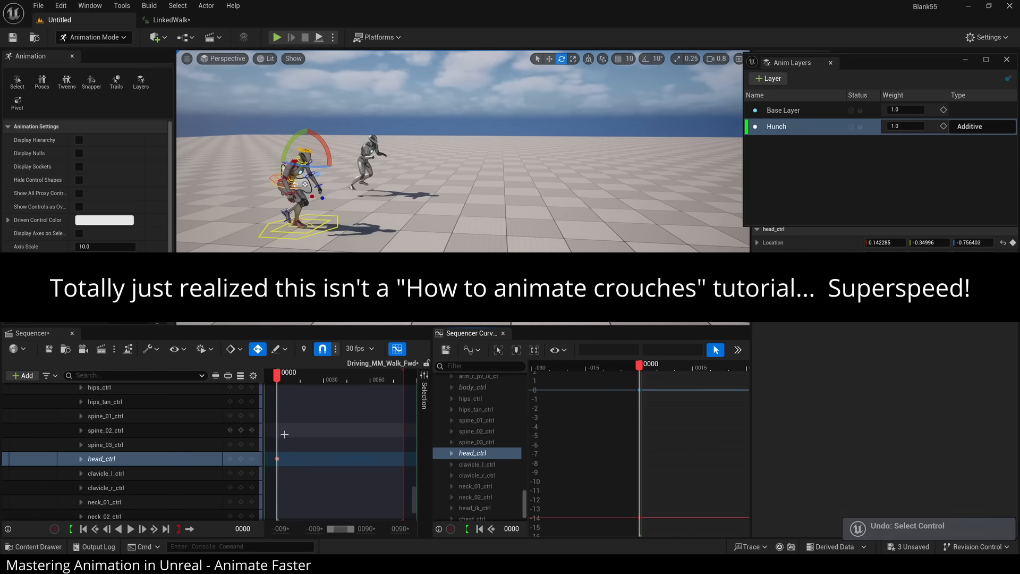
# - Delete body_ctrl's keys at frame 36 in the curve editor and return the playhead to frame 0
pyautogui.scroll(20, 129, 413)
pyautogui.click(92, 447)
pyautogui.moveTo(704, 378); pyautogui.dragTo(743, 533)
pyautogui.press('Delete')
pyautogui.moveTo(555, 366)
pyautogui.mouseDown()
pyautogui.moveTo(606, 366)
pyautogui.moveTo(554, 367)
pyautogui.mouseUp()
# - Create an animation layer named Crouch from body_ctrl, the three spine controls, head_ctrl, neck_01_ctrl and neck_02_ctrl
pyautogui.moveTo(462, 181); pyautogui.dragTo(425, 181, button='right')
pyautogui.click(381, 205)
pyautogui.scroll(-2, 106, 470)
pyautogui.keyDown('ctrl'); pyautogui.click(105, 471); pyautogui.keyUp('ctrl')
pyautogui.keyDown('ctrl'); pyautogui.click(105, 485); pyautogui.keyUp('ctrl')
pyautogui.keyDown('ctrl'); pyautogui.click(105, 501); pyautogui.keyUp('ctrl')
pyautogui.keyDown('ctrl'); pyautogui.click(103, 513); pyautogui.keyUp('ctrl')
pyautogui.scroll(-3, 103, 499)
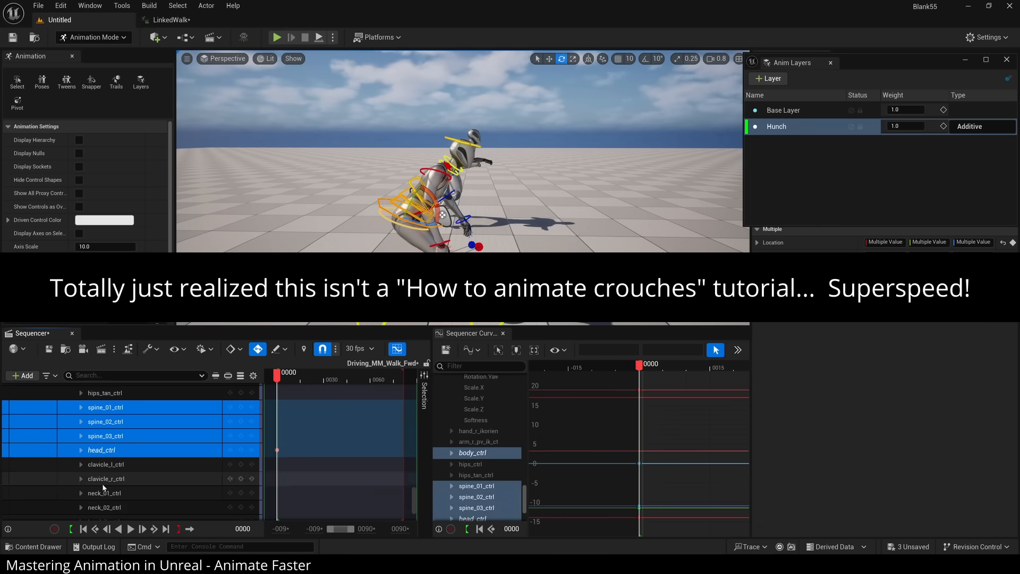
pyautogui.keyDown('ctrl'); pyautogui.click(105, 493); pyautogui.keyUp('ctrl')
pyautogui.keyDown('ctrl'); pyautogui.click(104, 508); pyautogui.keyUp('ctrl')
pyautogui.click(769, 78)
pyautogui.write('Crouch')
pyautogui.press('Return')
# - Rotate body_ctrl and the three spine controls forward at frame 0 in the Crouch layer, leaving out the head and neck controls
pyautogui.keyDown('ctrl'); pyautogui.click(111, 492); pyautogui.keyUp('ctrl')
pyautogui.keyDown('ctrl'); pyautogui.click(112, 507); pyautogui.keyUp('ctrl')
pyautogui.keyDown('ctrl'); pyautogui.click(109, 450); pyautogui.keyUp('ctrl')
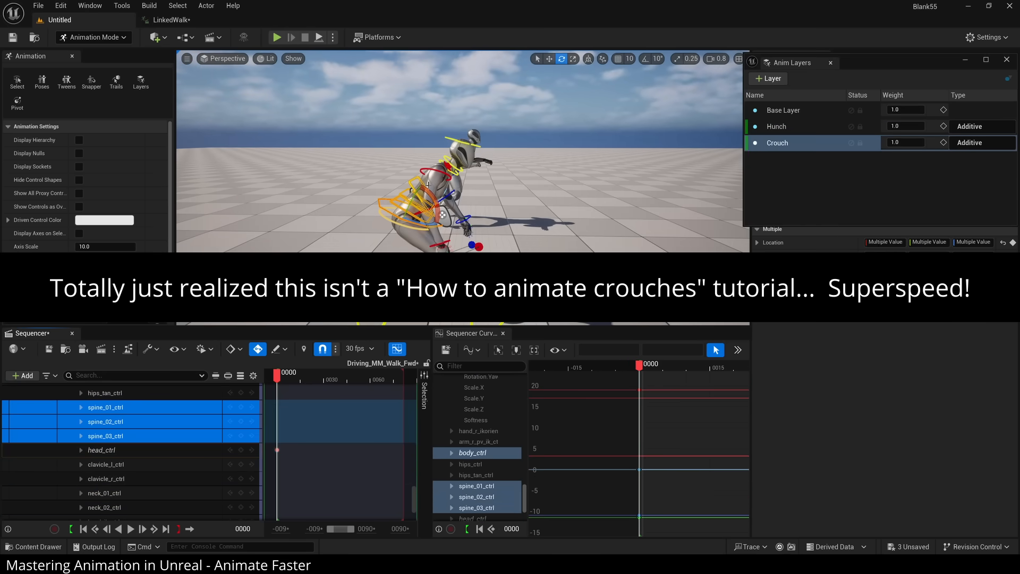
pyautogui.moveTo(435, 199)
pyautogui.mouseDown()
pyautogui.moveTo(440, 216)
pyautogui.moveTo(436, 191)
pyautogui.mouseUp()
pyautogui.click(381, 205)
pyautogui.scroll(-2, 117, 500)
pyautogui.click(115, 470)
pyautogui.keyDown('shift'); pyautogui.click(120, 501); pyautogui.keyUp('shift')
pyautogui.click(380, 206)
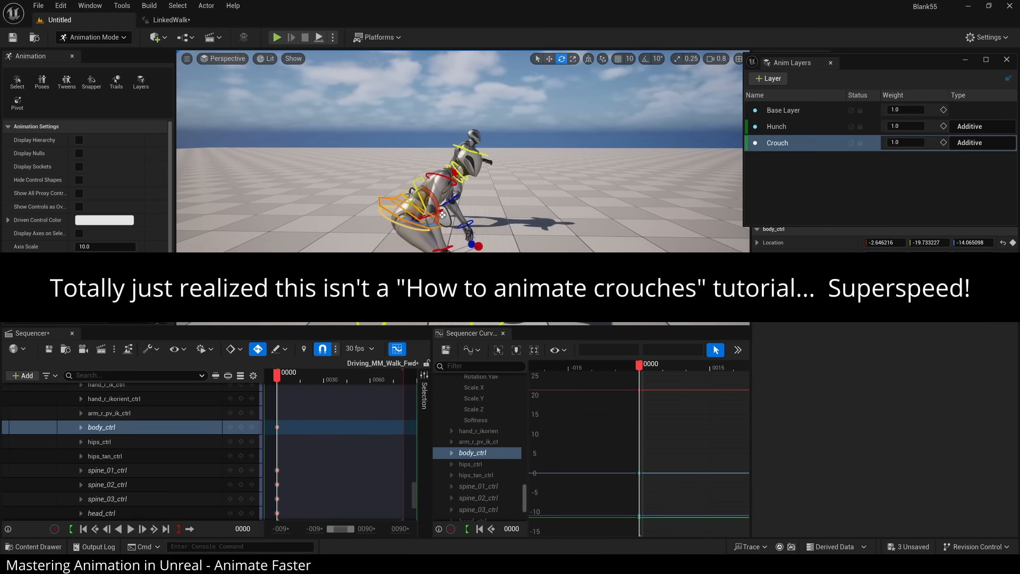
# - Play the sequence and examine the crouched walk from the front and the side
pyautogui.click(468, 152)
pyautogui.press('space')
pyautogui.moveTo(457, 244)
pyautogui.mouseDown(button='right')
pyautogui.moveTo(553, 244)
pyautogui.moveTo(466, 244)
pyautogui.mouseUp(button='right')
pyautogui.press('space')
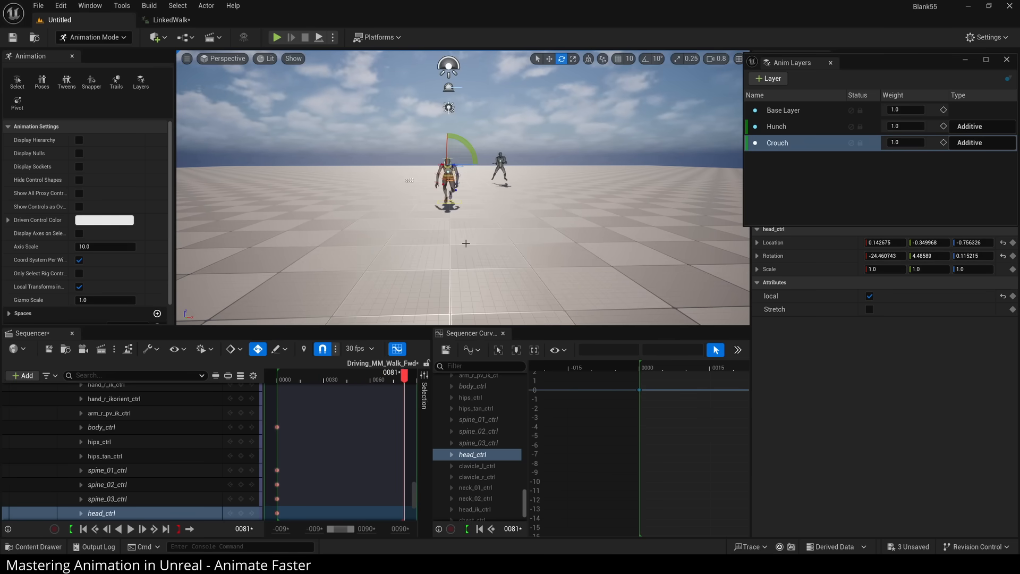
pyautogui.keyDown('alt'); pyautogui.moveTo(466, 243); pyautogui.dragTo(596, 258); pyautogui.keyUp('alt')
pyautogui.moveTo(387, 191); pyautogui.dragTo(442, 191, button='right')
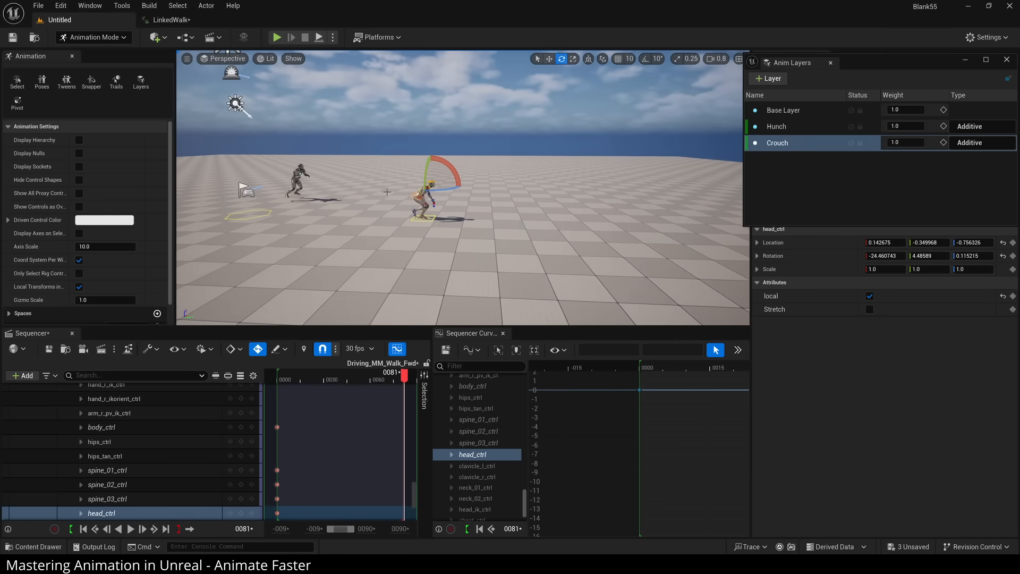
# - Duplicate the updated LinkedWalk animation sequence and name the copy Crouch
pyautogui.click(173, 19)
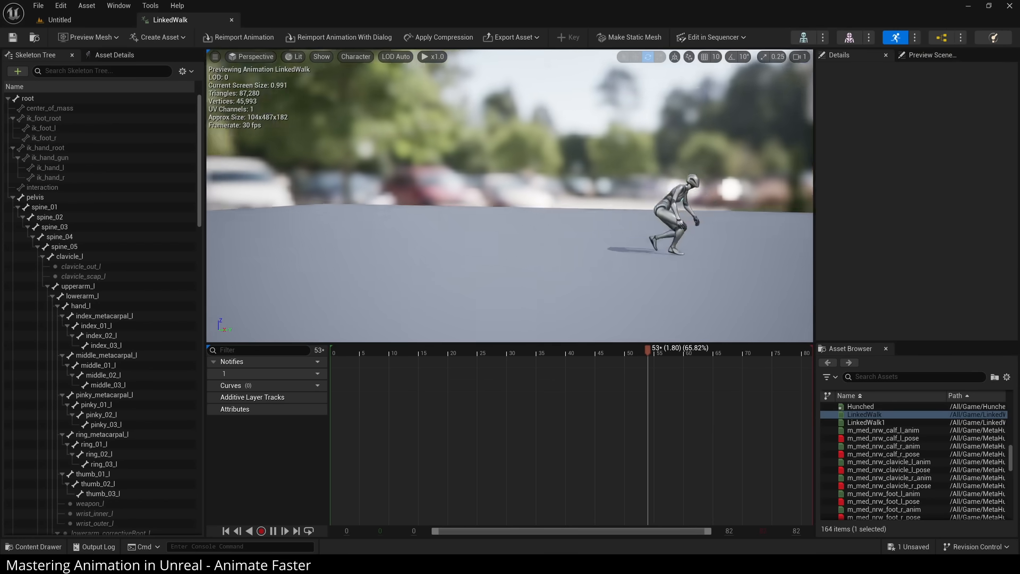
pyautogui.hotkey('ctrl', 'space')
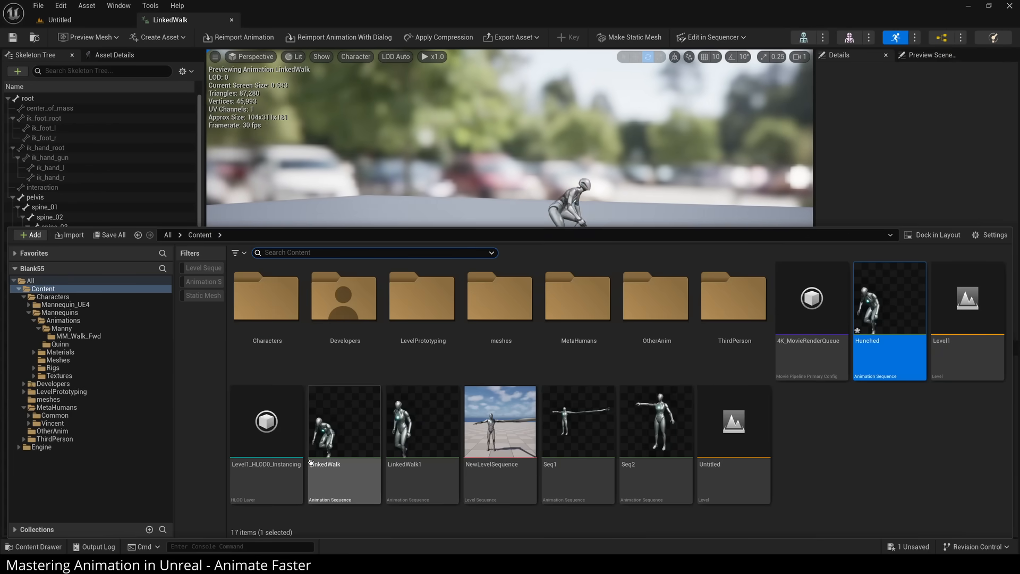
pyautogui.click(372, 474)
pyautogui.hotkey('ctrl', 'd')
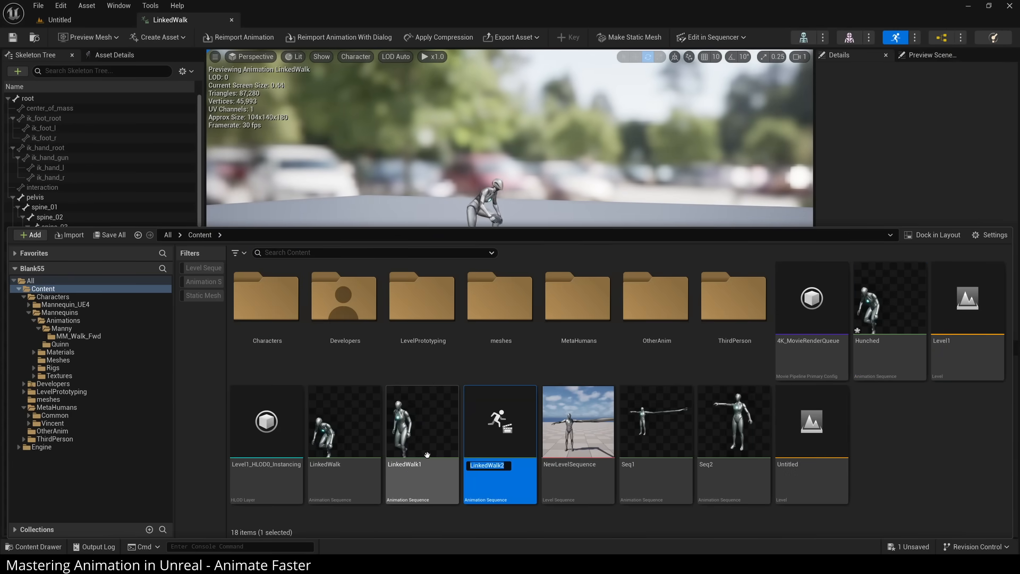
pyautogui.write('Crouch')
pyautogui.press('Return')
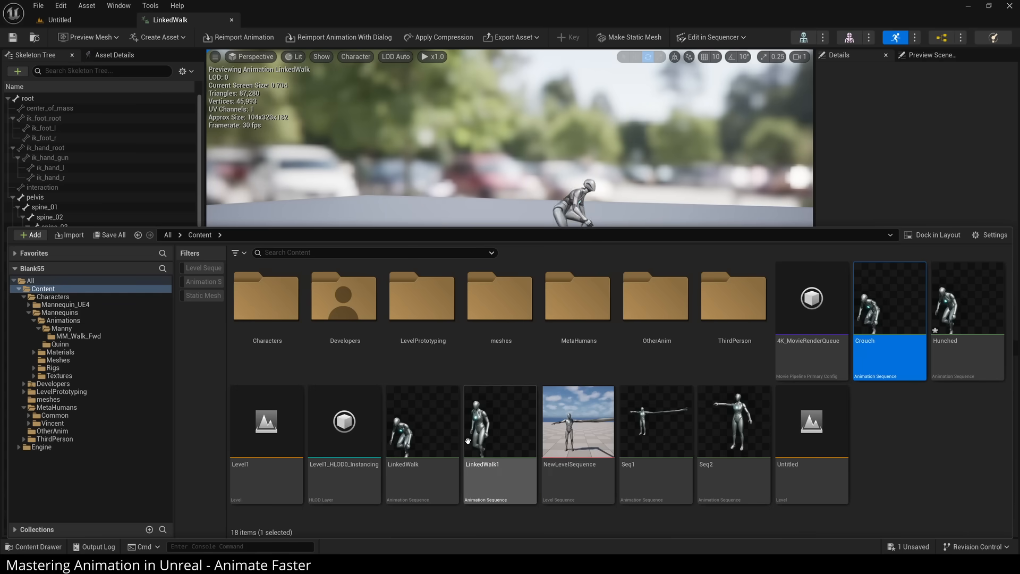
# - Compare the LinkedWalk1, Hunched and Crouch animations in the animation editor
pyautogui.click(495, 428)
pyautogui.doubleClick(494, 428)
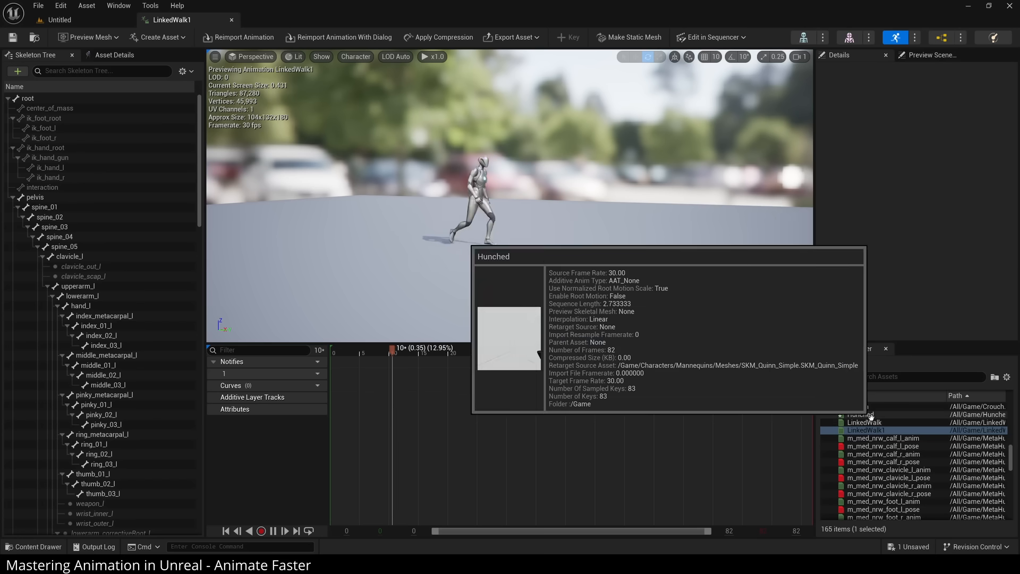
pyautogui.click(864, 415)
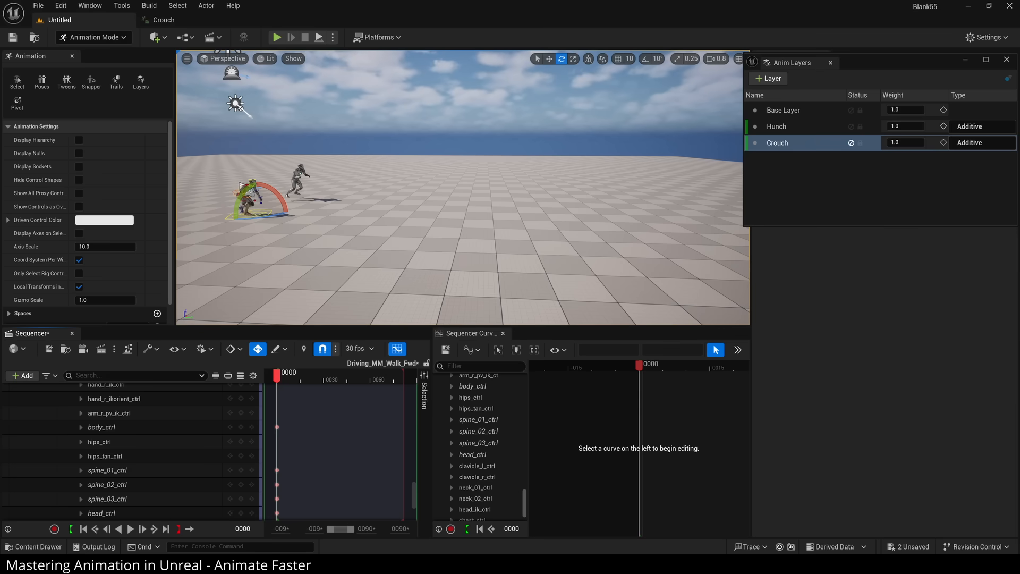
pyautogui.click(169, 28)
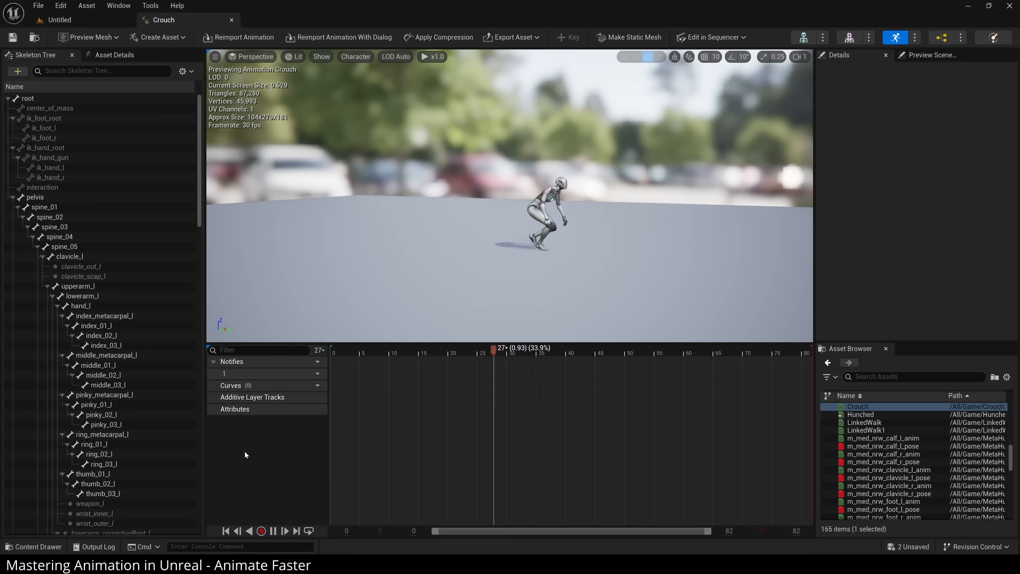
pyautogui.click(58, 20)
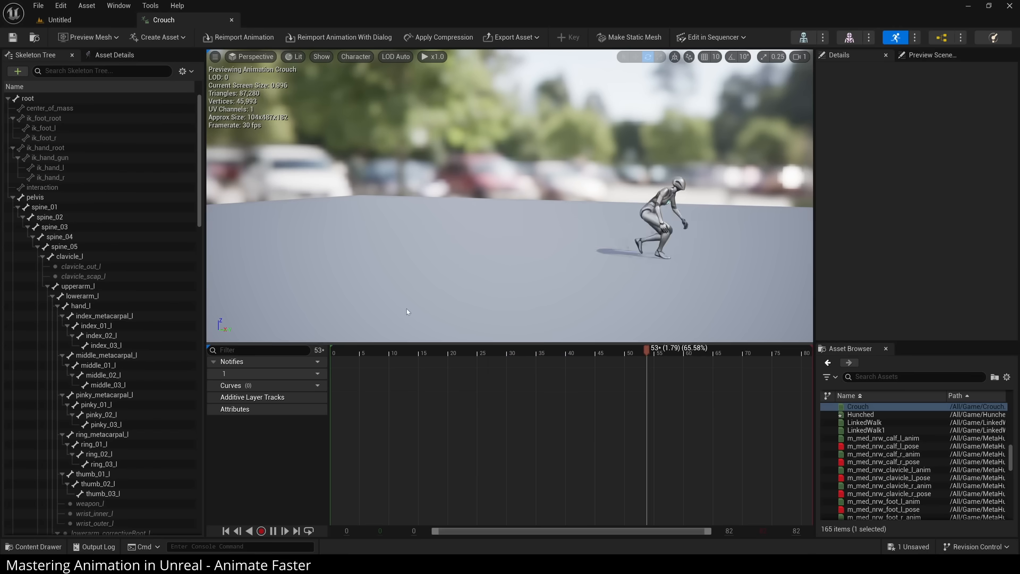
# - Browse to the Content folder and review LinkedWalk alongside its Crouch and Hunched copies
pyautogui.hotkey('ctrl', 'space')
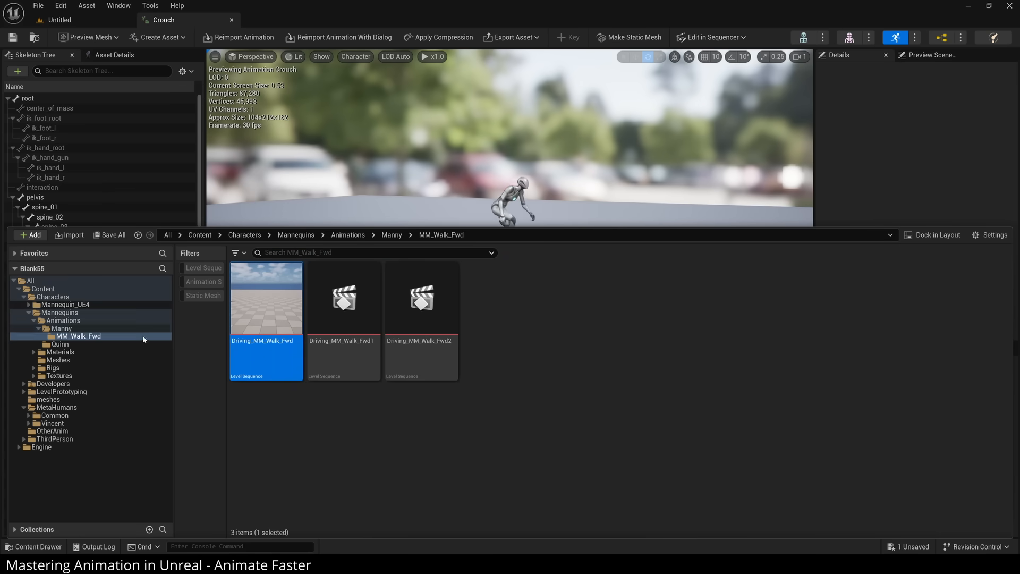
pyautogui.click(58, 289)
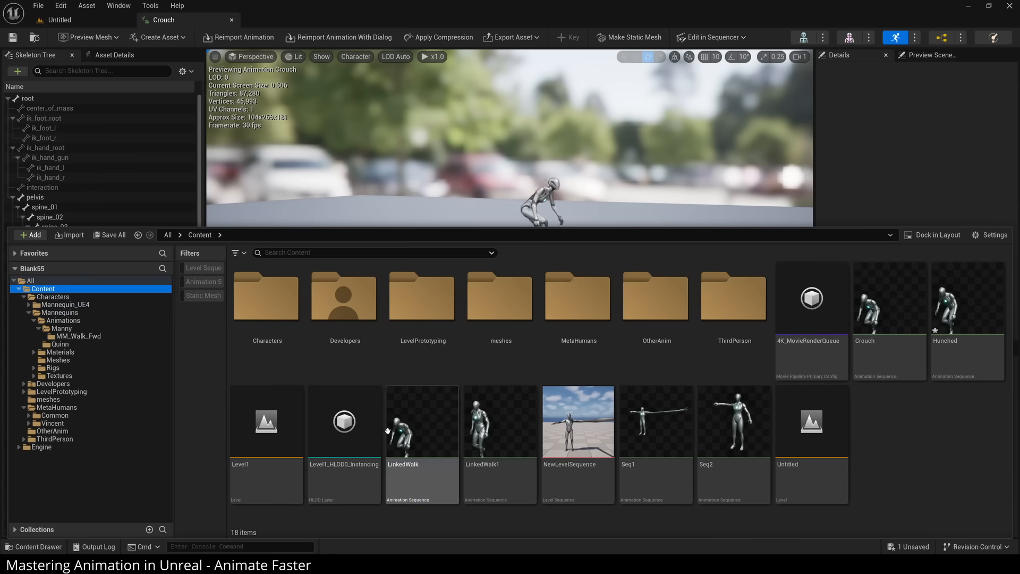
pyautogui.click(422, 436)
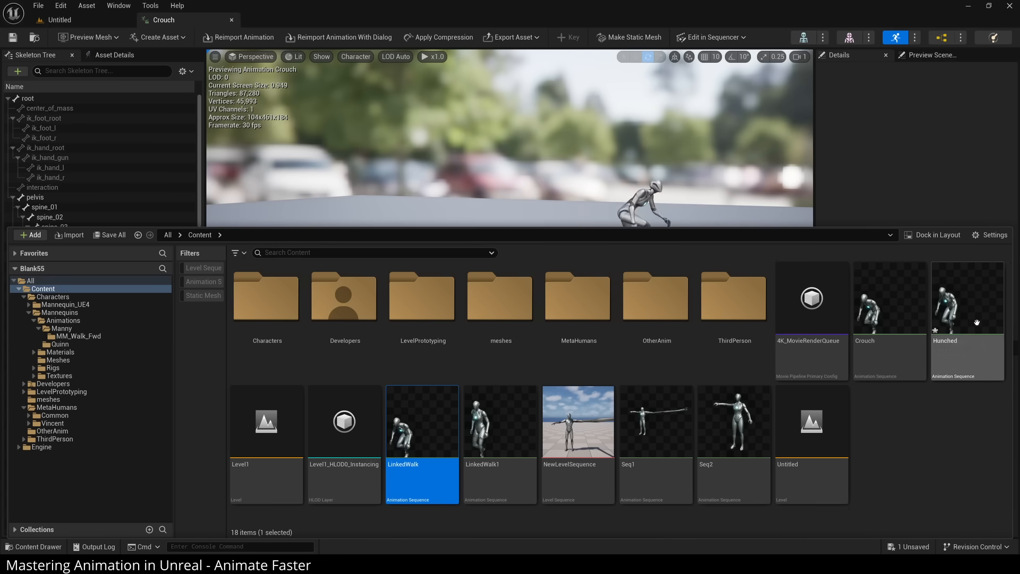
pyautogui.click(872, 467)
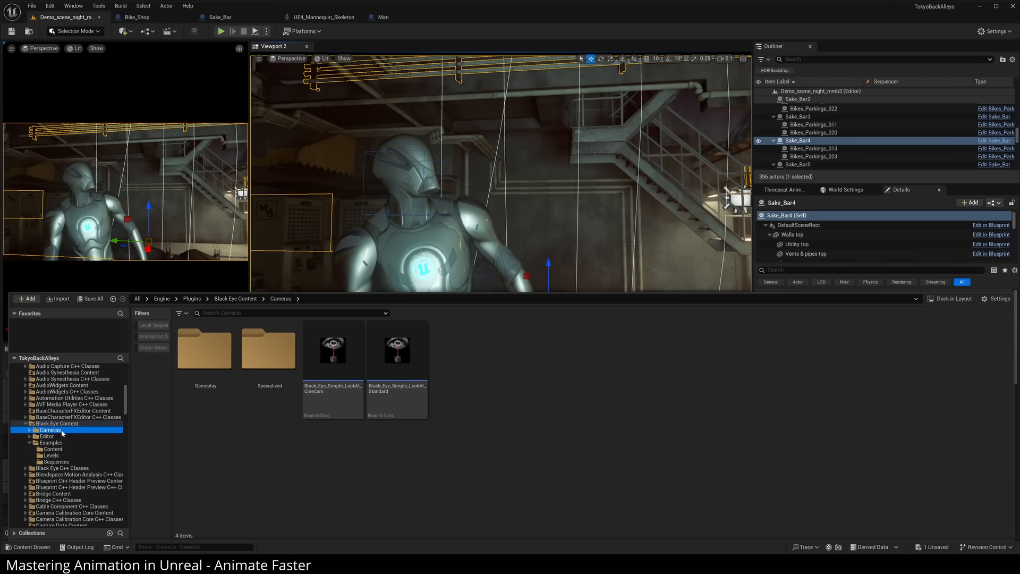
# - Add the Cameras folder of Black Eye Content to Favorites and keep the Favorites section expanded
pyautogui.scroll(3, 58, 441)
pyautogui.scroll(-10, 57, 439)
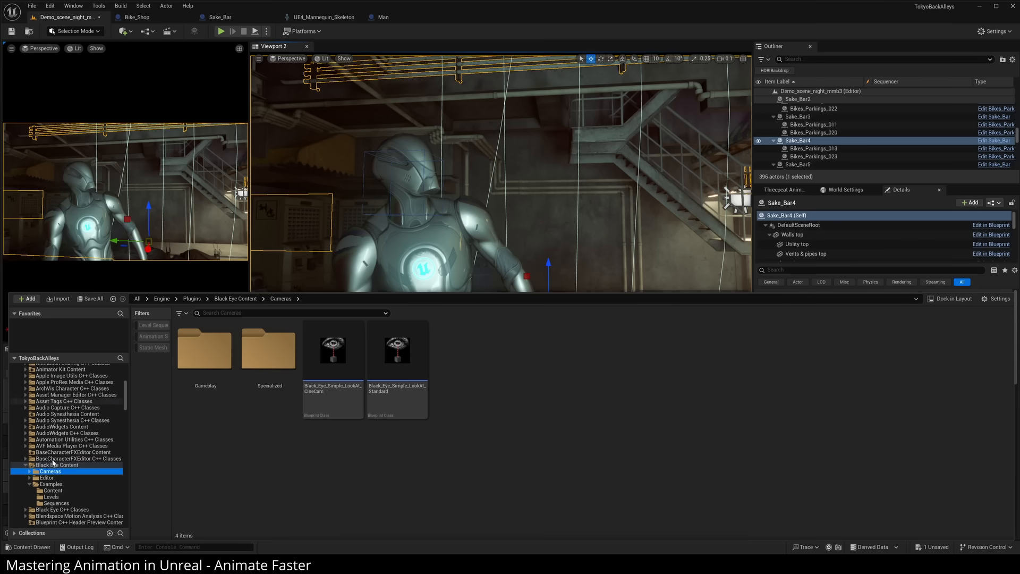
pyautogui.rightClick(60, 472)
pyautogui.click(107, 361)
pyautogui.click(33, 314)
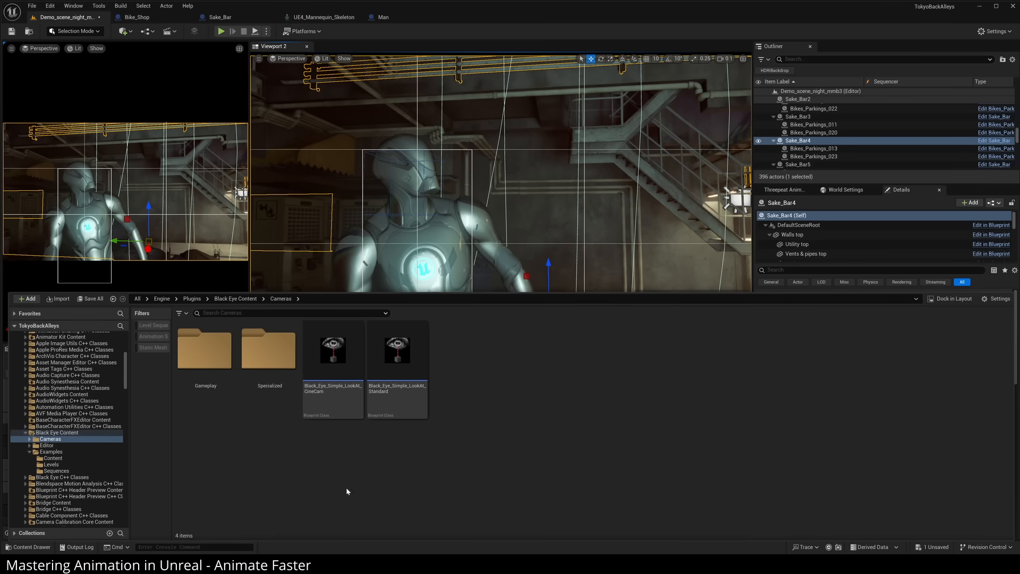
pyautogui.click(32, 314)
# - Add the Picker folder of the Threepeat Anim Tools content to Favorites and open it from there
pyautogui.scroll(-4, 43, 494)
pyautogui.moveTo(124, 401); pyautogui.dragTo(122, 484)
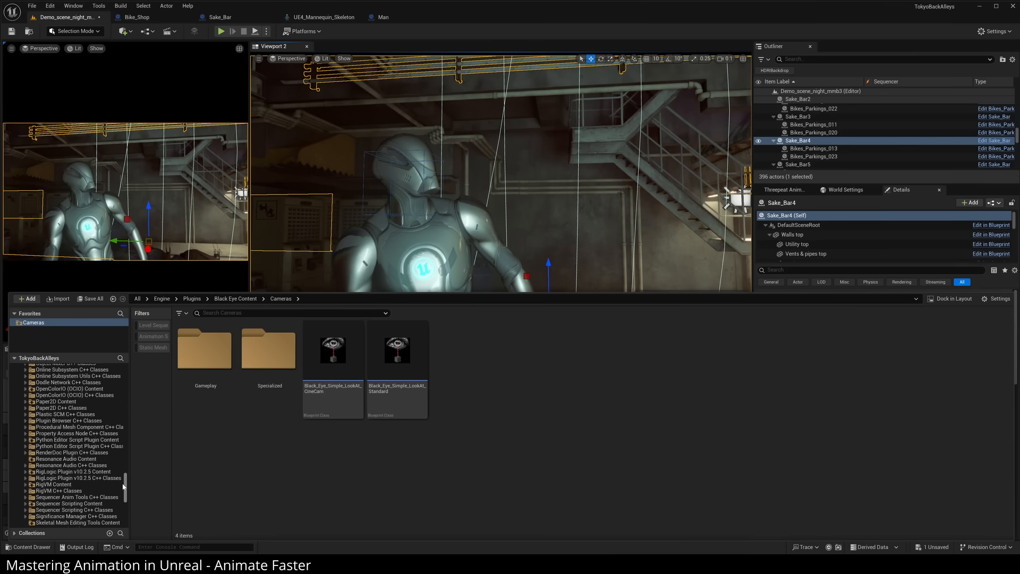
pyautogui.scroll(-8, 123, 485)
pyautogui.click(80, 447)
pyautogui.rightClick(280, 364)
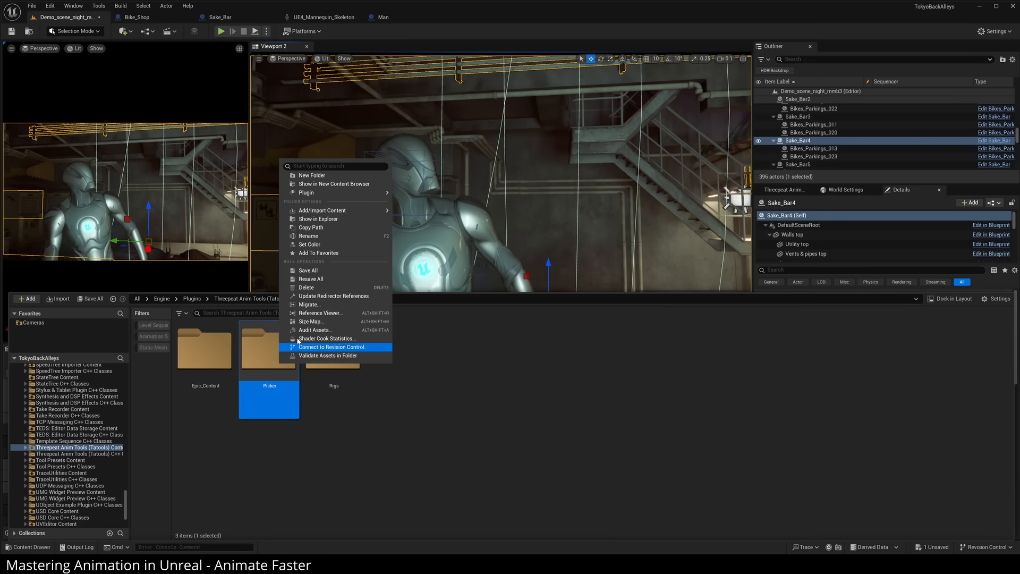
pyautogui.click(318, 253)
pyautogui.click(30, 330)
# - Add the project's main Content folder to Favorites
pyautogui.click(37, 374)
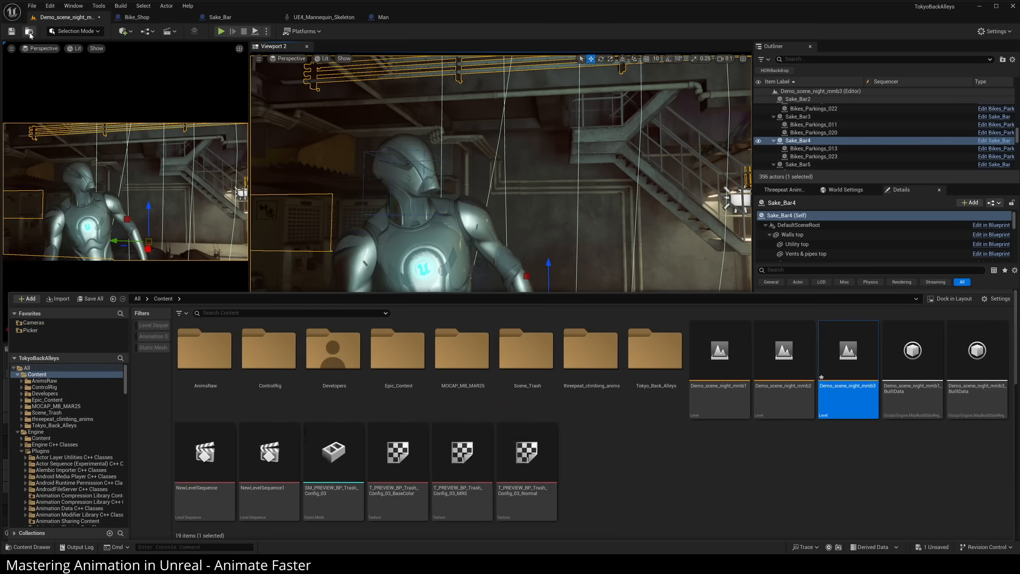
pyautogui.rightClick(36, 375)
pyautogui.click(75, 267)
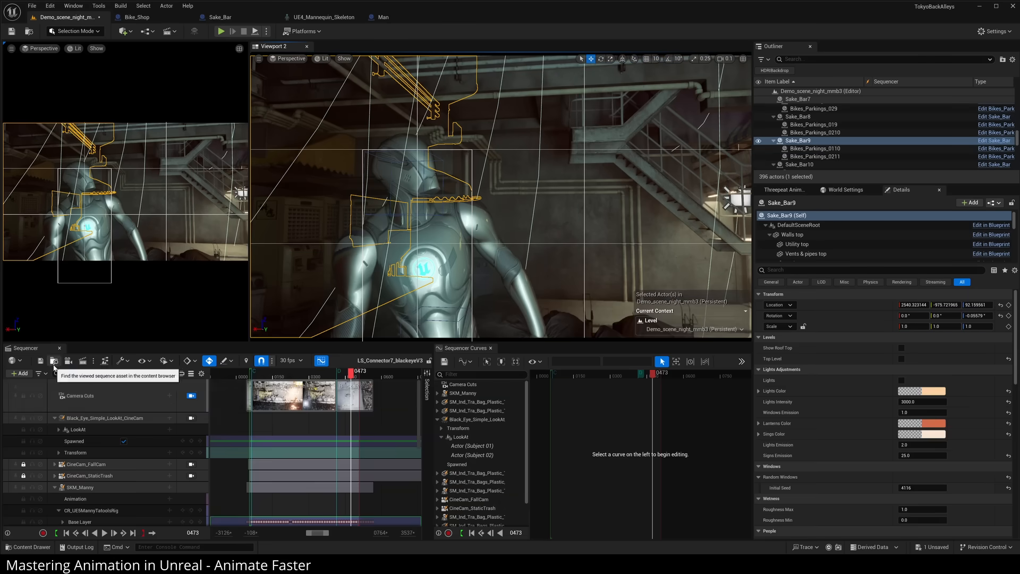
# - Add the AnimsRaw folder to Favorites, and jump to the favorite Cameras and Content folders
pyautogui.hotkey('ctrl', 'space')
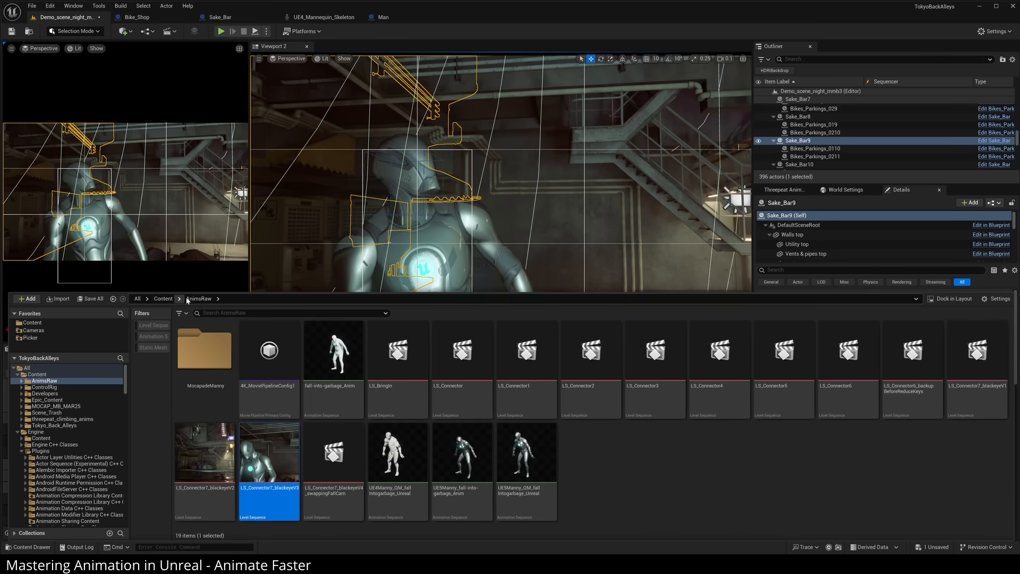
pyautogui.rightClick(44, 380)
pyautogui.click(79, 268)
pyautogui.click(34, 337)
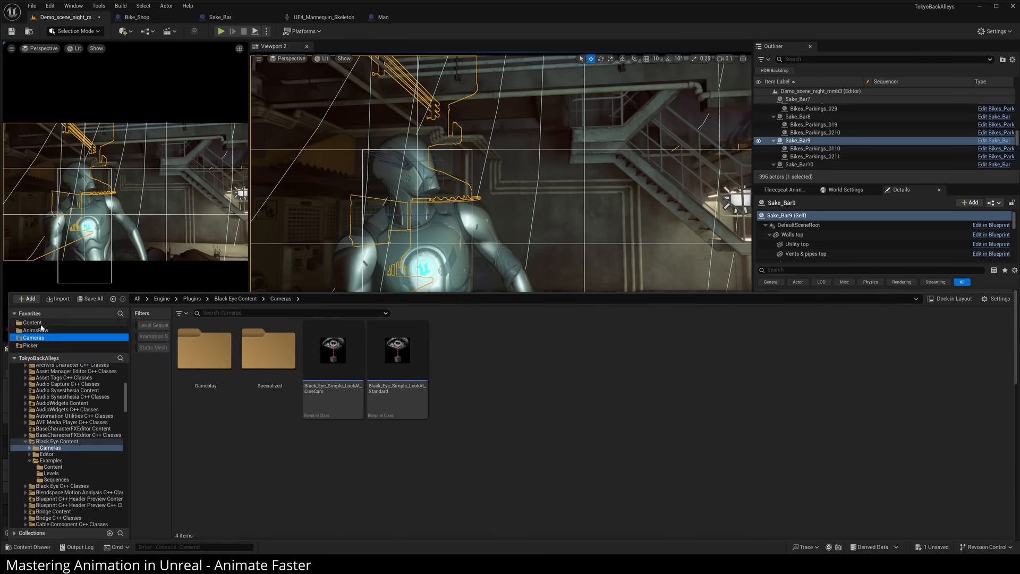
pyautogui.click(33, 323)
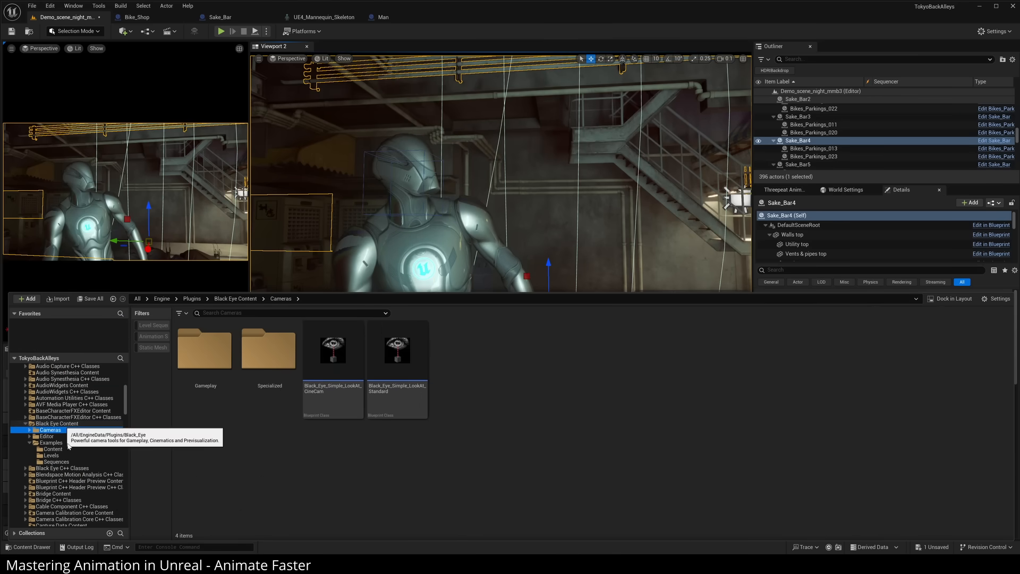
# - Add the Cameras folder of Black Eye Content to Favorites, expand the Favorites section and select Cameras there
pyautogui.scroll(10, 58, 440)
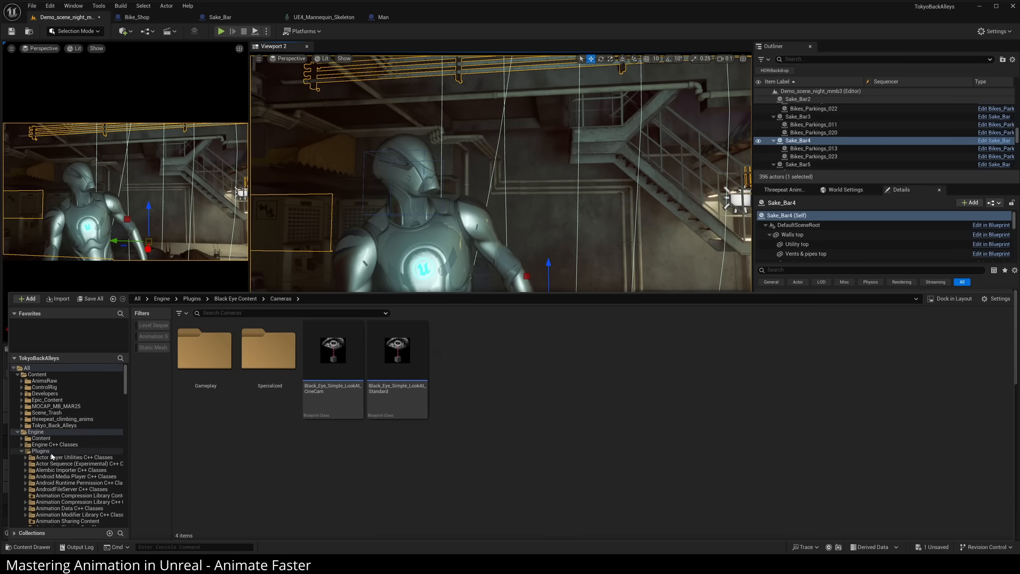
pyautogui.scroll(-10, 52, 455)
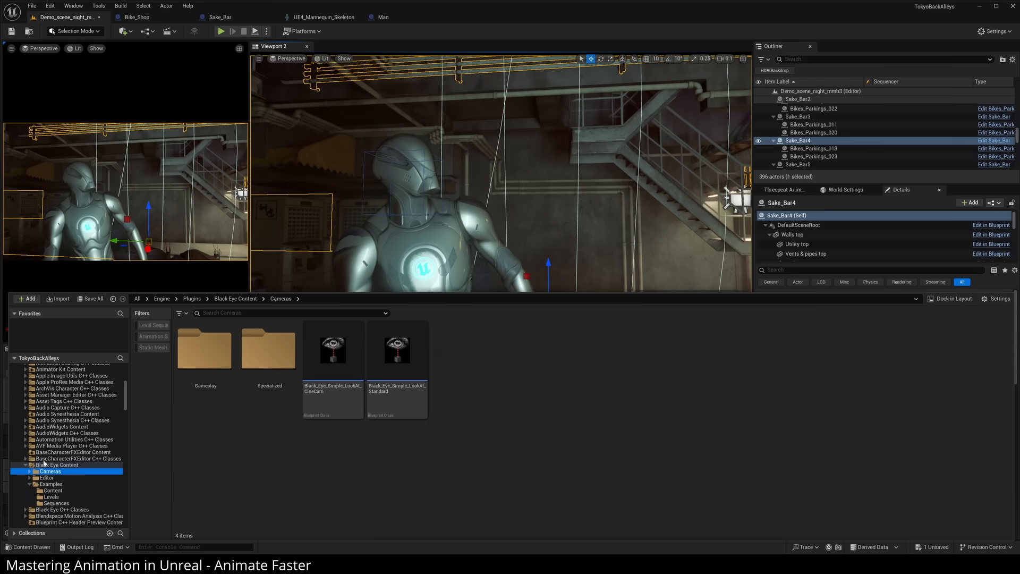
pyautogui.rightClick(57, 473)
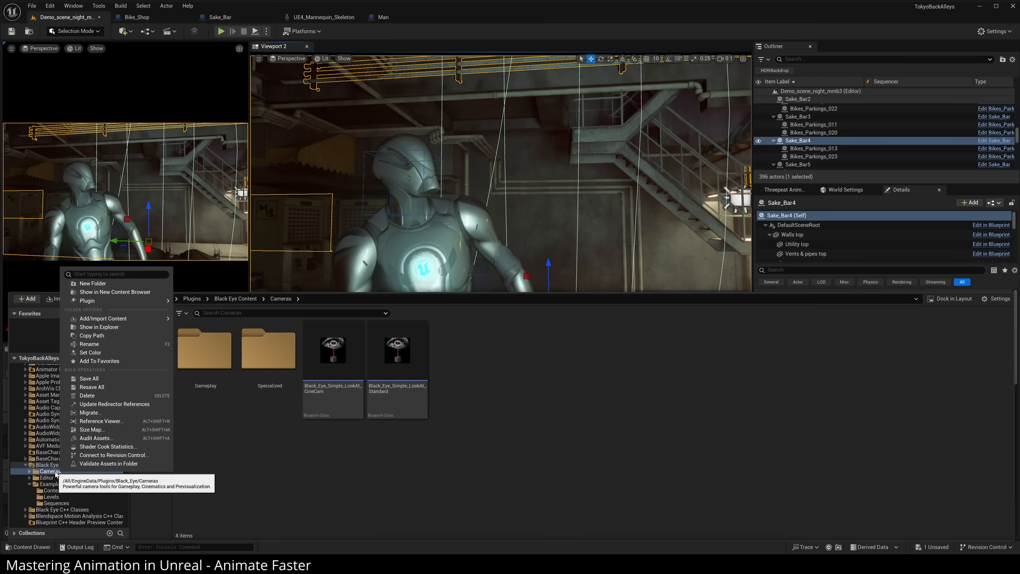
pyautogui.click(106, 361)
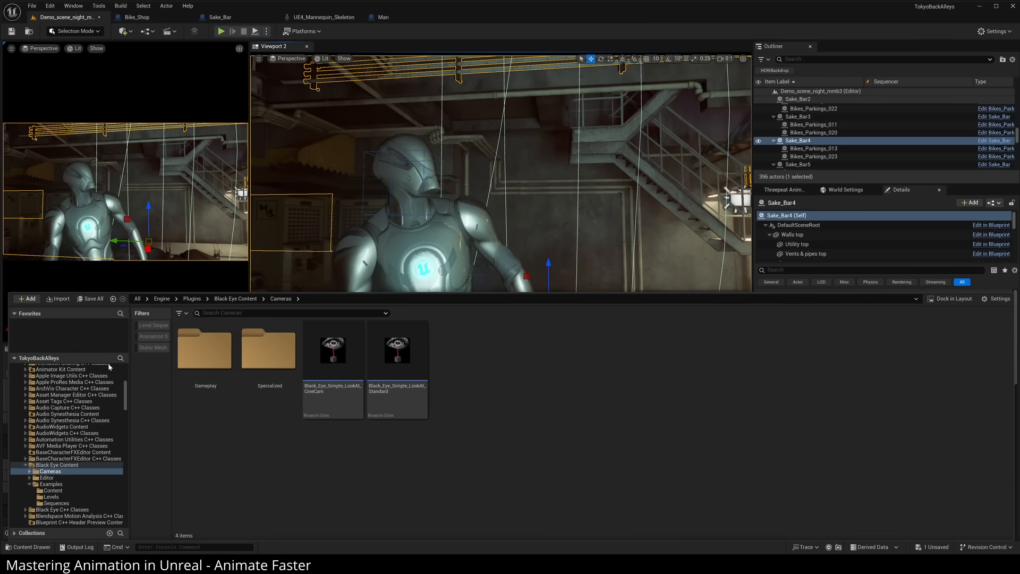
pyautogui.click(23, 316)
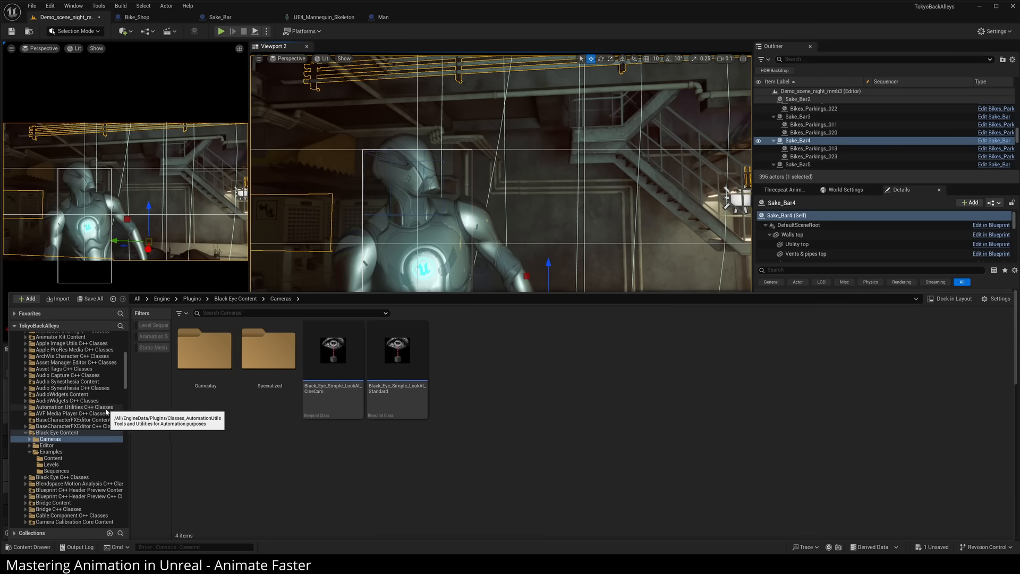
pyautogui.click(30, 313)
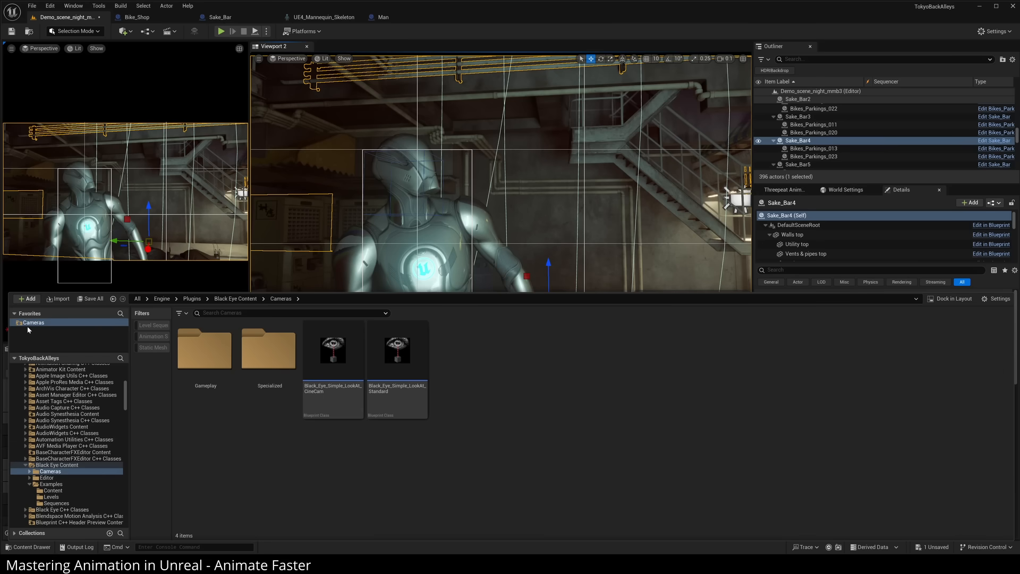
pyautogui.click(27, 323)
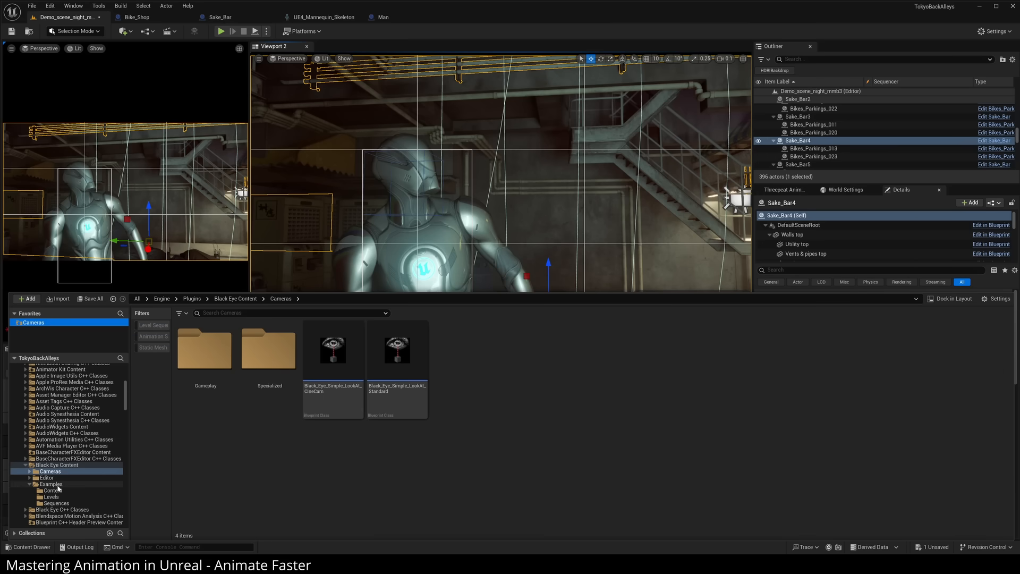
# - Add the Picker folder of Threepeat Anim Tools (Tatools) Content to Favorites and open it from there
pyautogui.scroll(-3, 58, 488)
pyautogui.moveTo(126, 402); pyautogui.dragTo(125, 504)
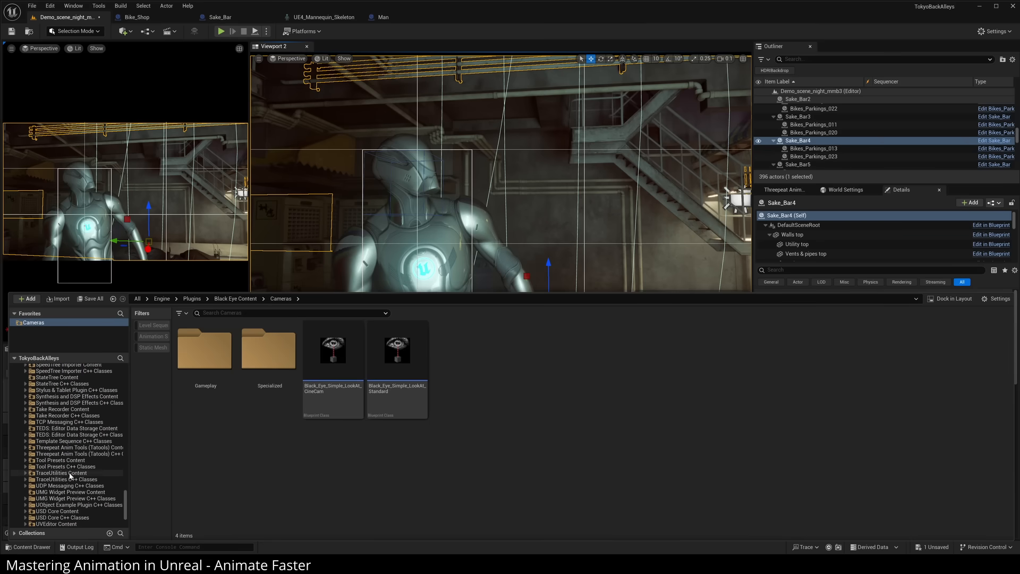
pyautogui.click(68, 448)
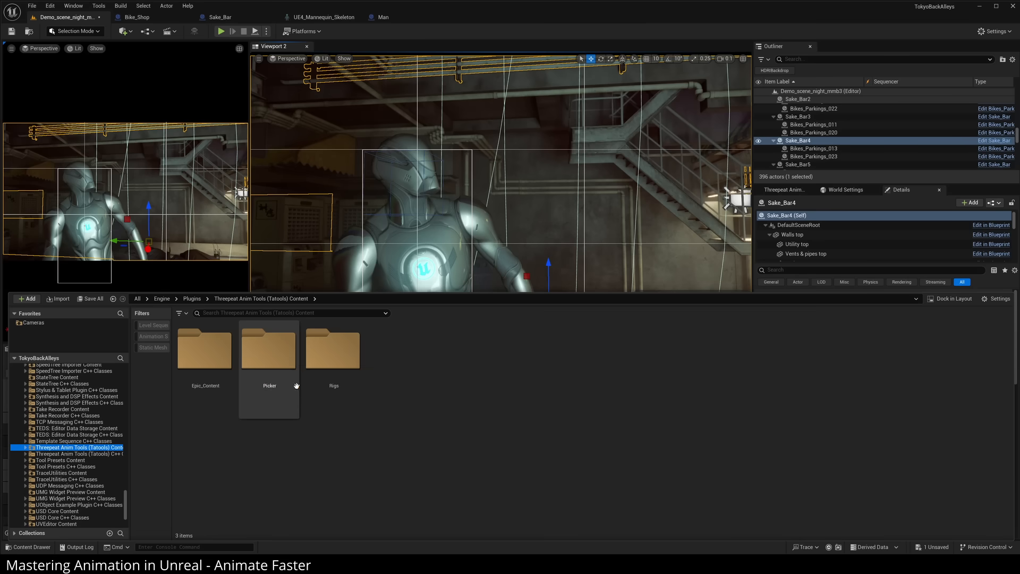
pyautogui.rightClick(277, 368)
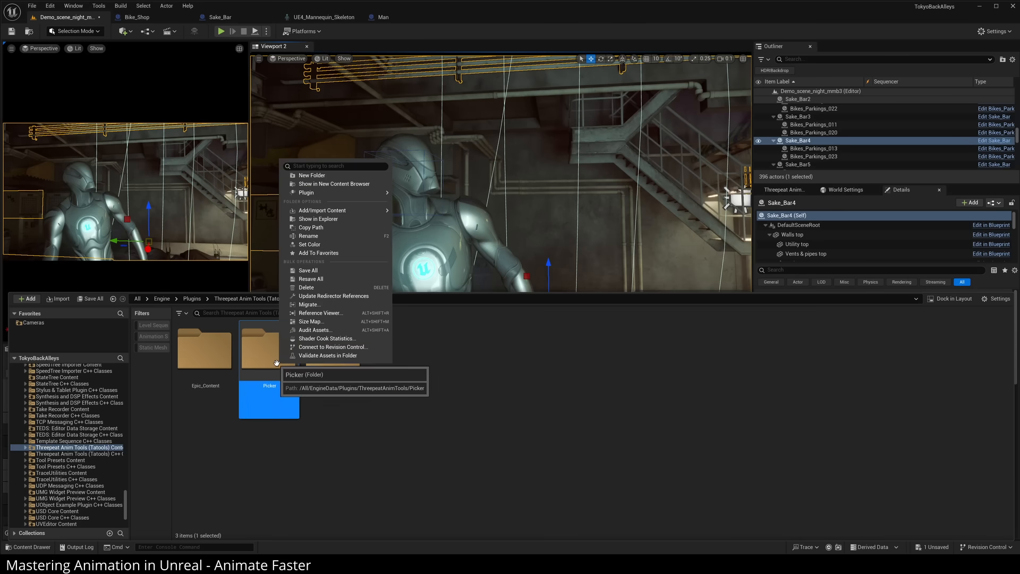
pyautogui.click(319, 252)
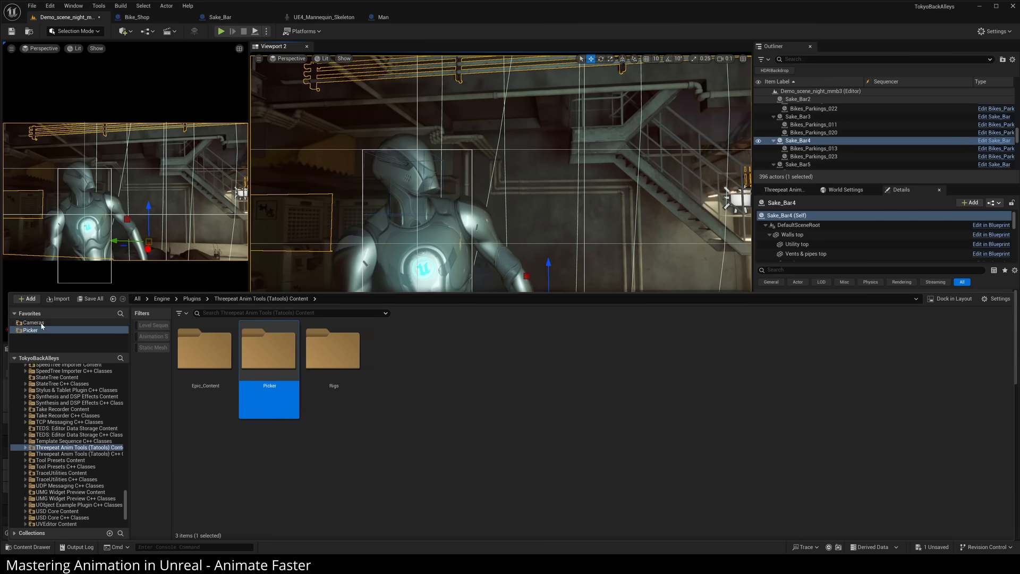
pyautogui.click(41, 329)
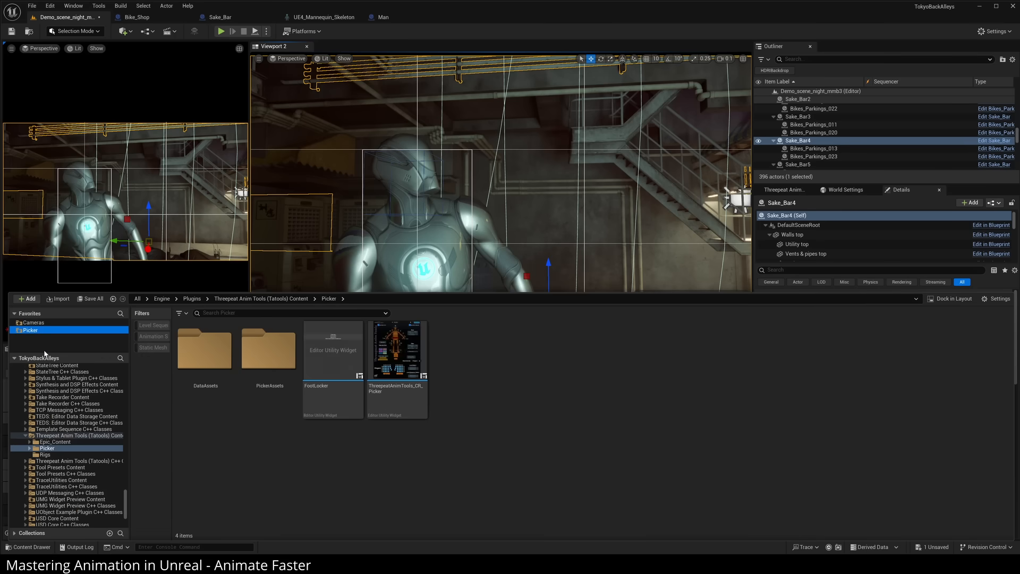
# - Add the project's main Content folder and its AnimsRaw subfolder to Favorites
pyautogui.click(29, 32)
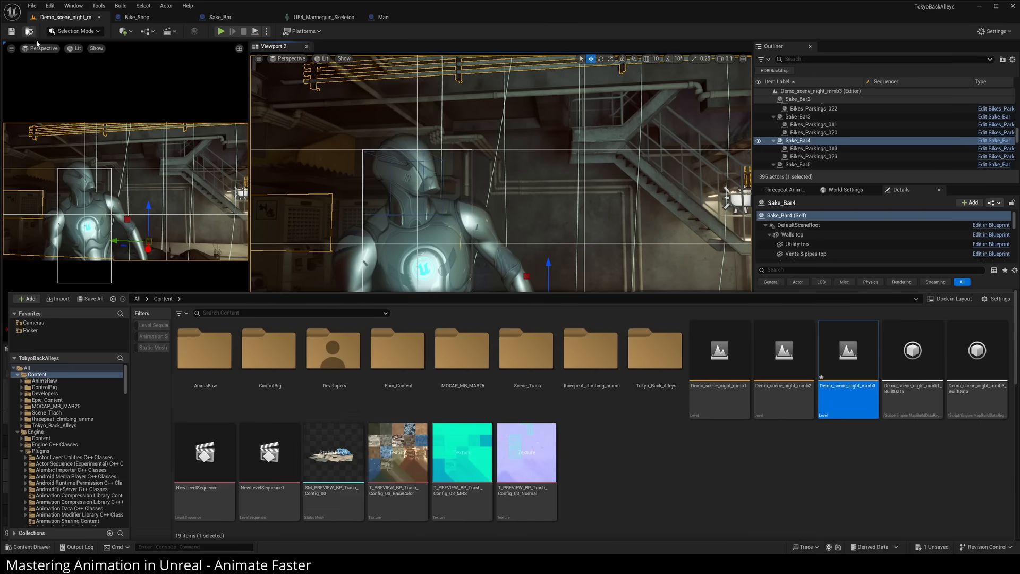
pyautogui.rightClick(37, 377)
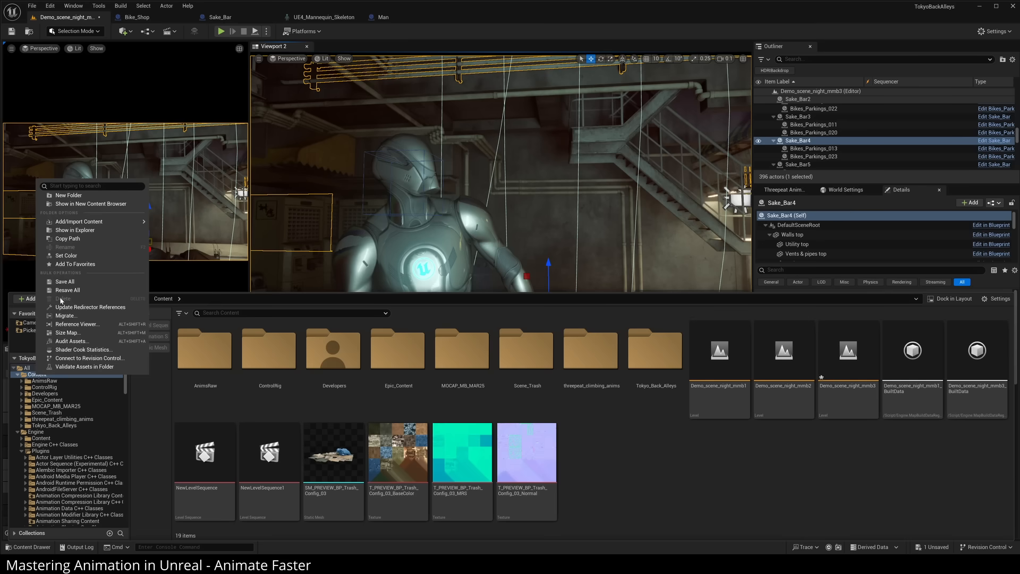
pyautogui.click(71, 265)
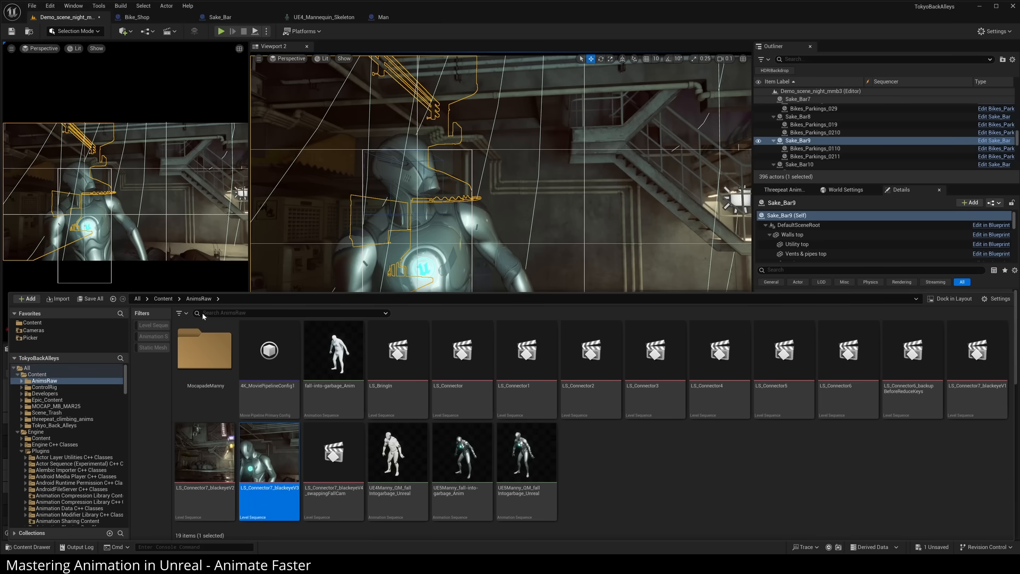
pyautogui.rightClick(56, 380)
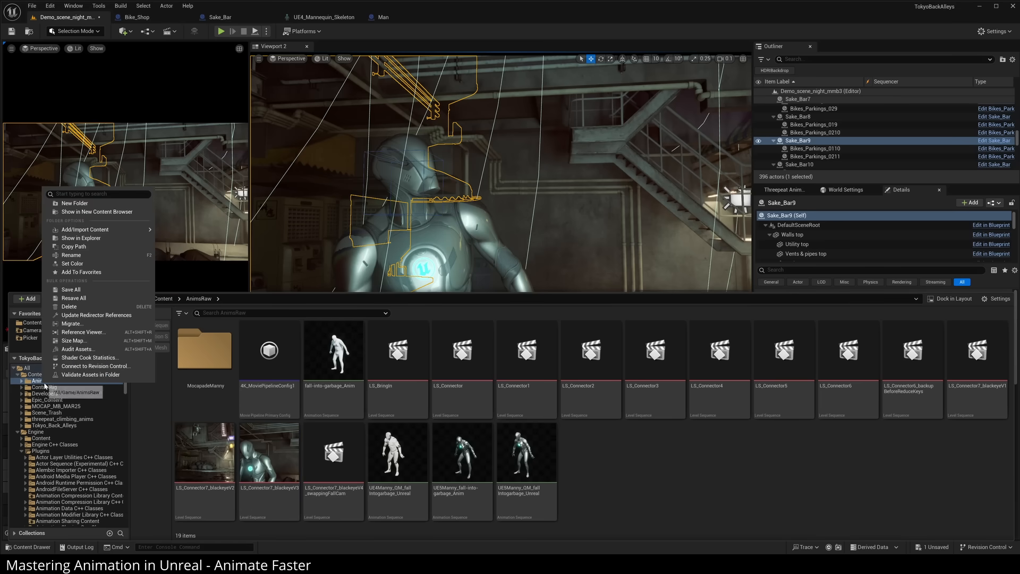
pyautogui.click(78, 272)
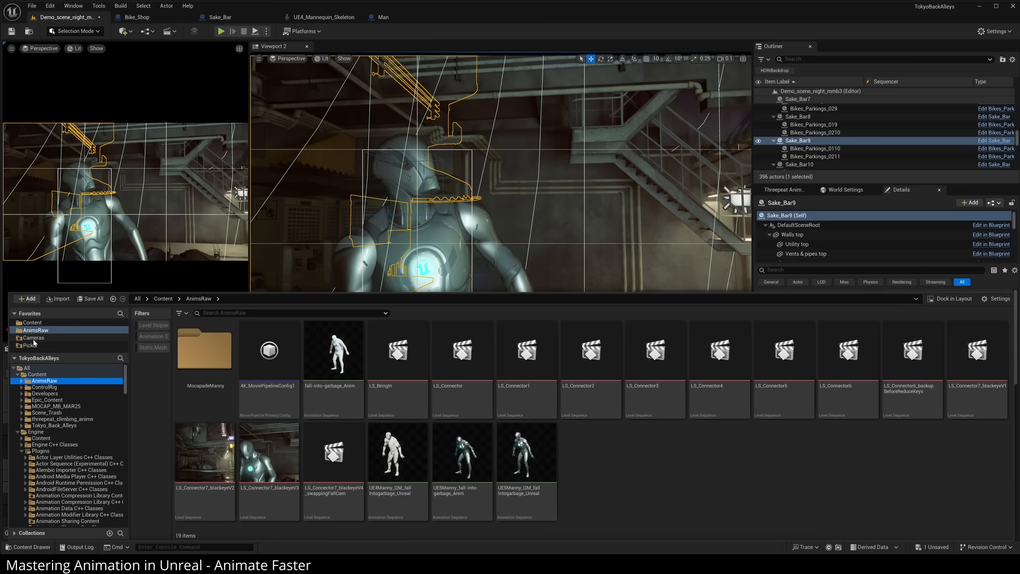
# - Visit the favorite Cameras, Picker, AnimsRaw and Content folders one after another
pyautogui.click(33, 338)
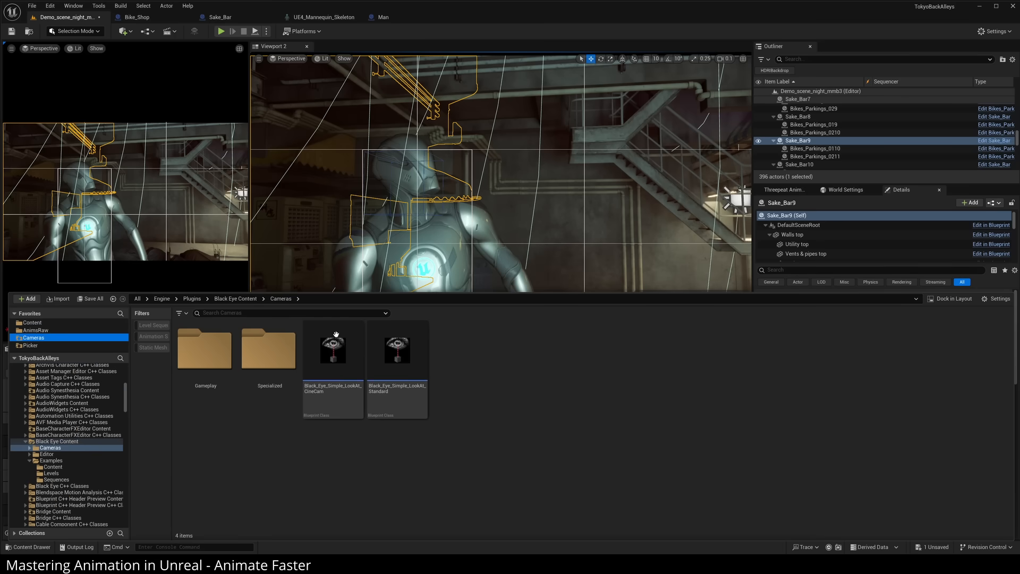
pyautogui.click(38, 346)
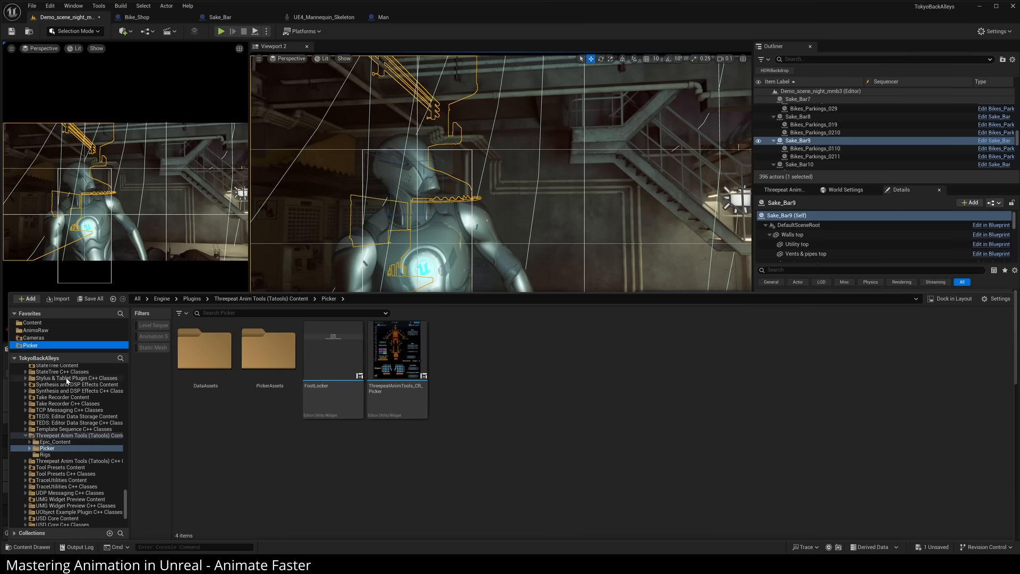
pyautogui.scroll(2, 65, 409)
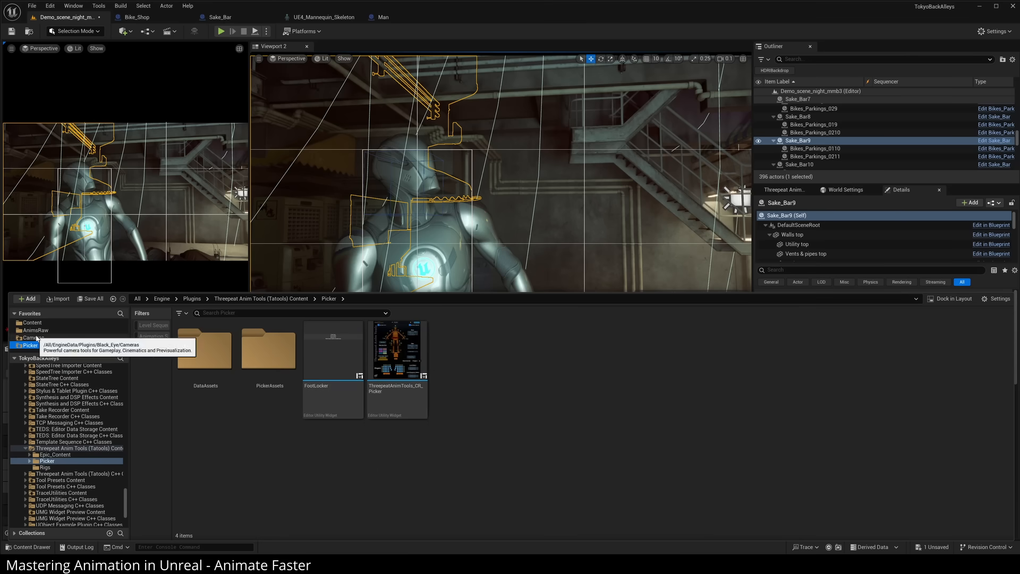
pyautogui.click(35, 330)
pyautogui.click(32, 323)
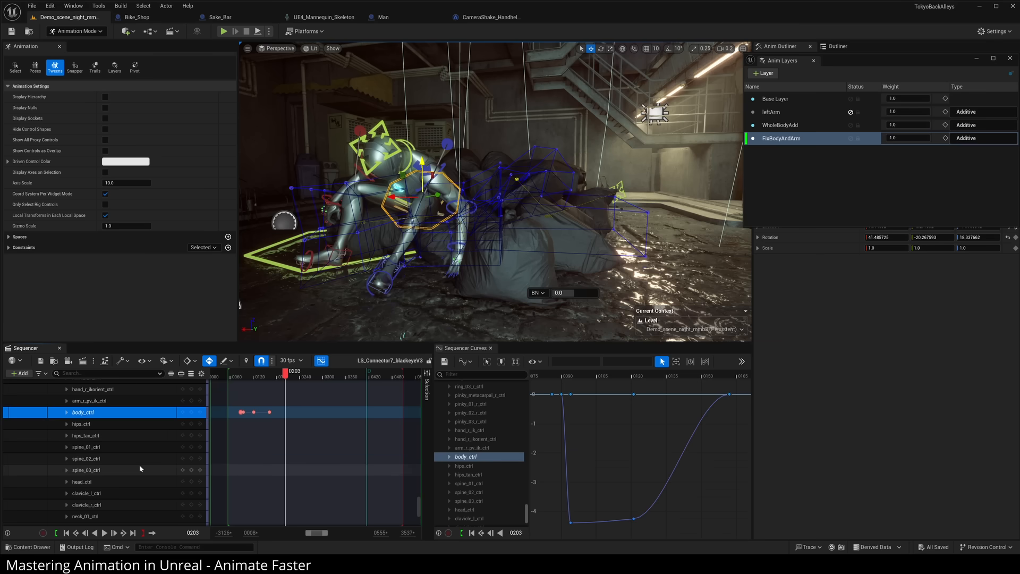
# - Look through the LS_Connector7_blackeyeV3 tracks, from the camera LookAt settings to SKM_Manny's rig layers and control keys
pyautogui.scroll(5, 139, 465)
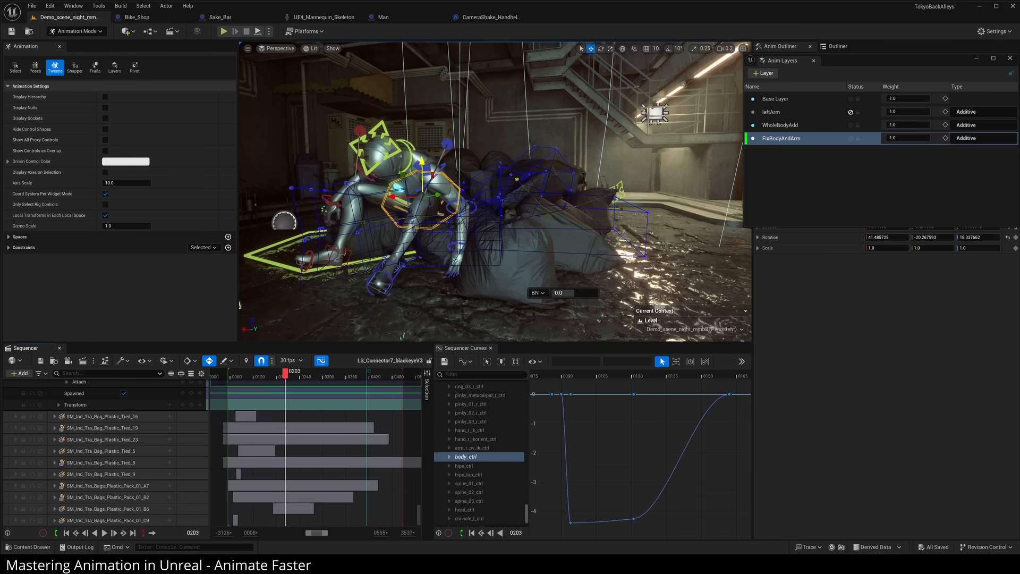
pyautogui.scroll(10, 140, 465)
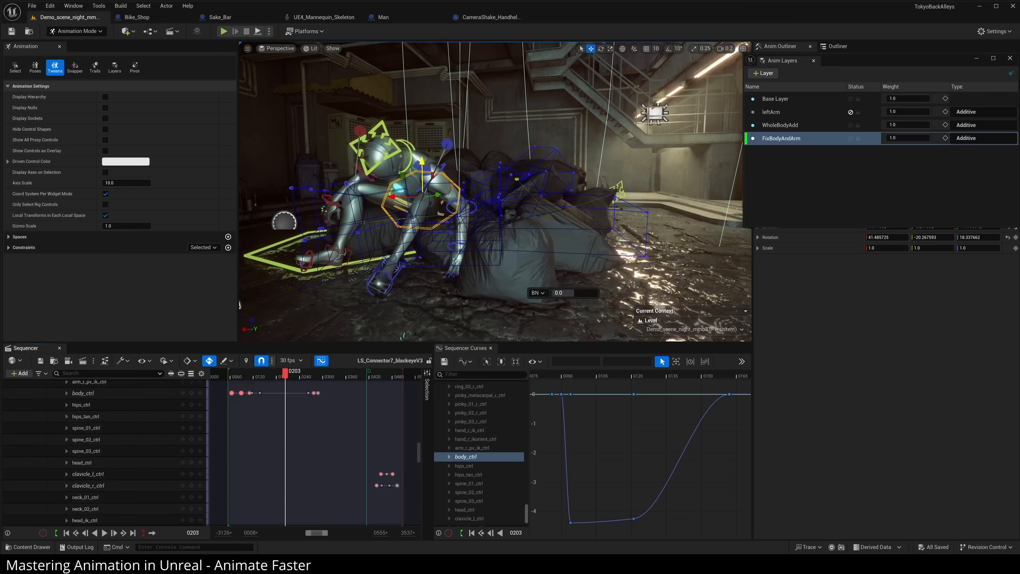
pyautogui.scroll(2, 139, 465)
pyautogui.scroll(-10, 139, 465)
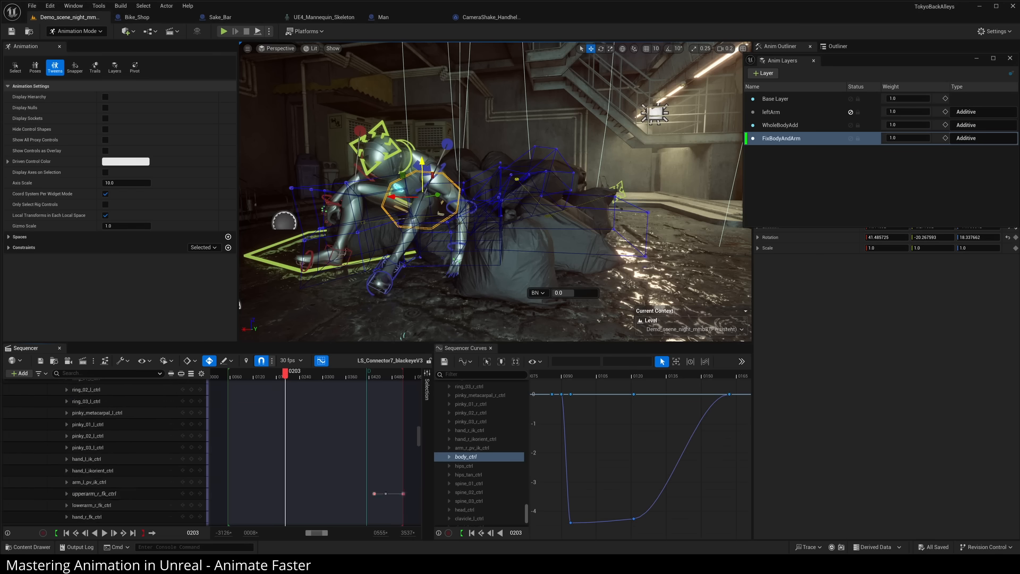
pyautogui.scroll(-8, 140, 465)
pyautogui.scroll(20, 140, 465)
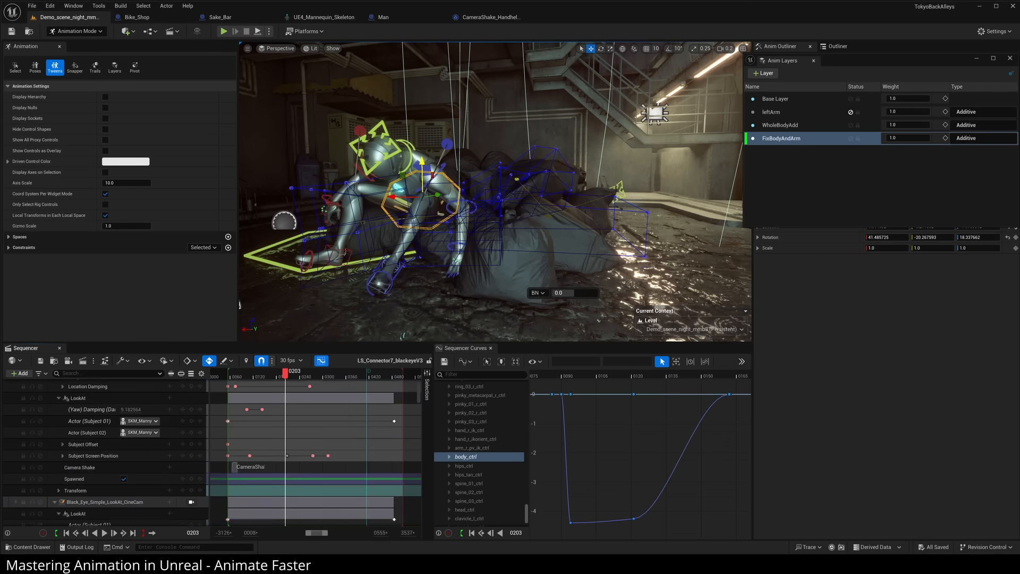
pyautogui.scroll(-15, 106, 452)
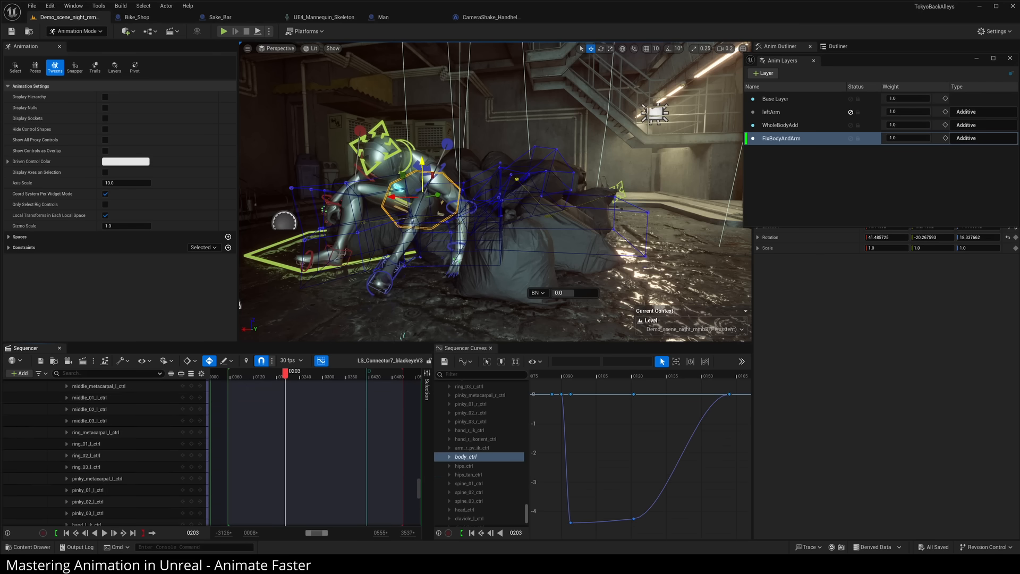
pyautogui.scroll(20, 107, 451)
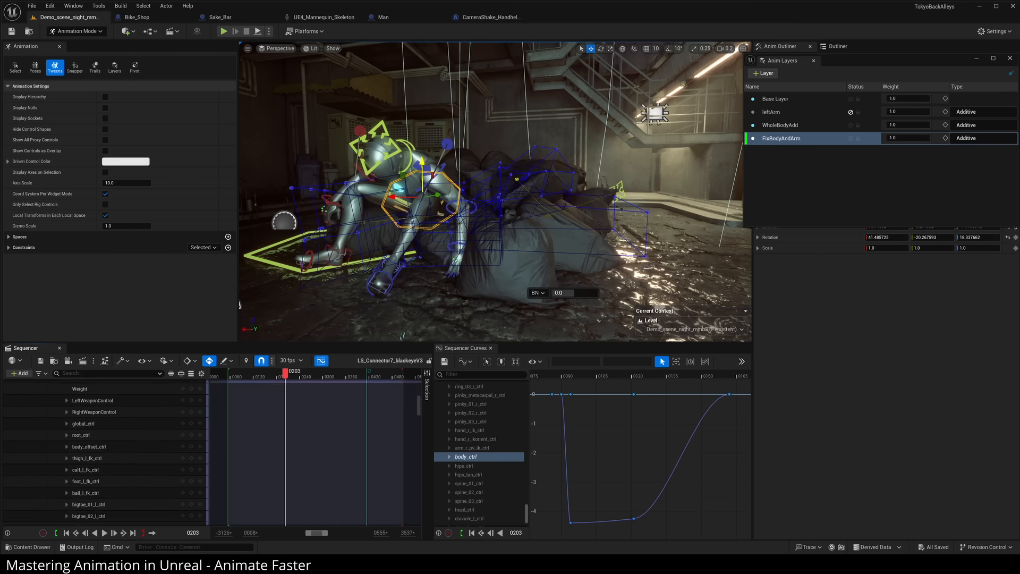
pyautogui.scroll(-15, 107, 451)
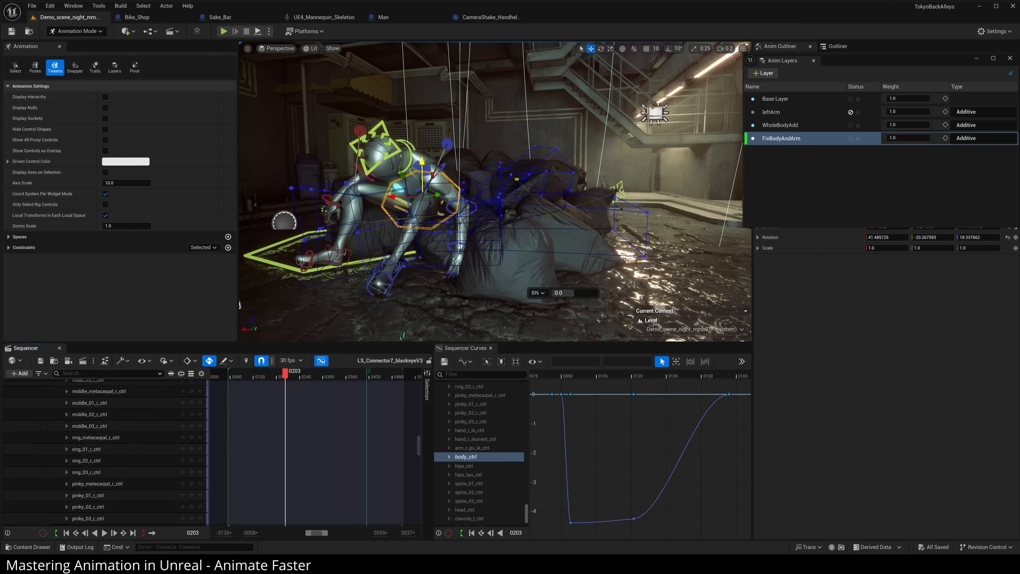
pyautogui.scroll(15, 107, 452)
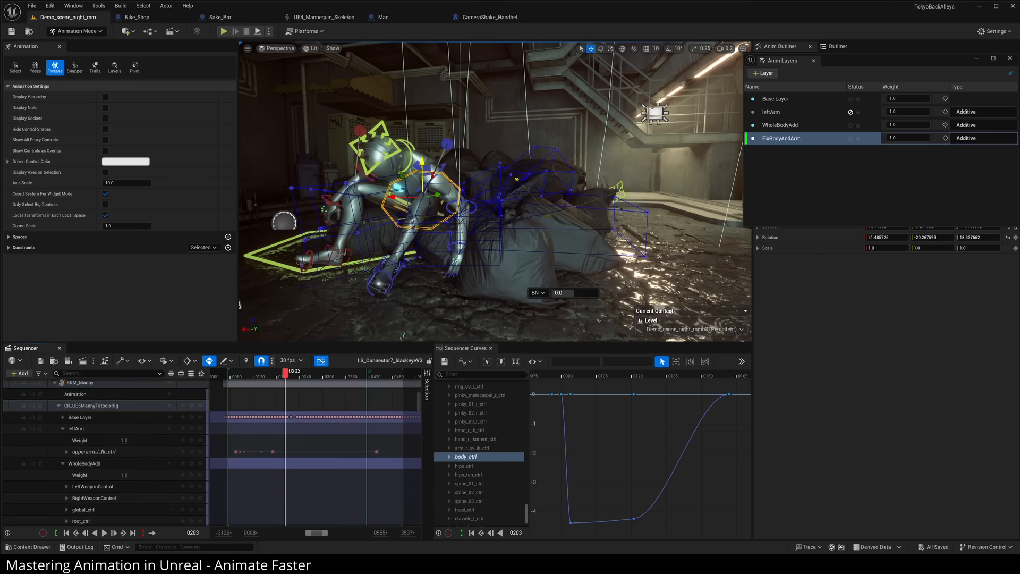
# - Display the curves of the fall camera's LookAt Subject Screen Position track, framed in the curve editor
pyautogui.scroll(3, 106, 451)
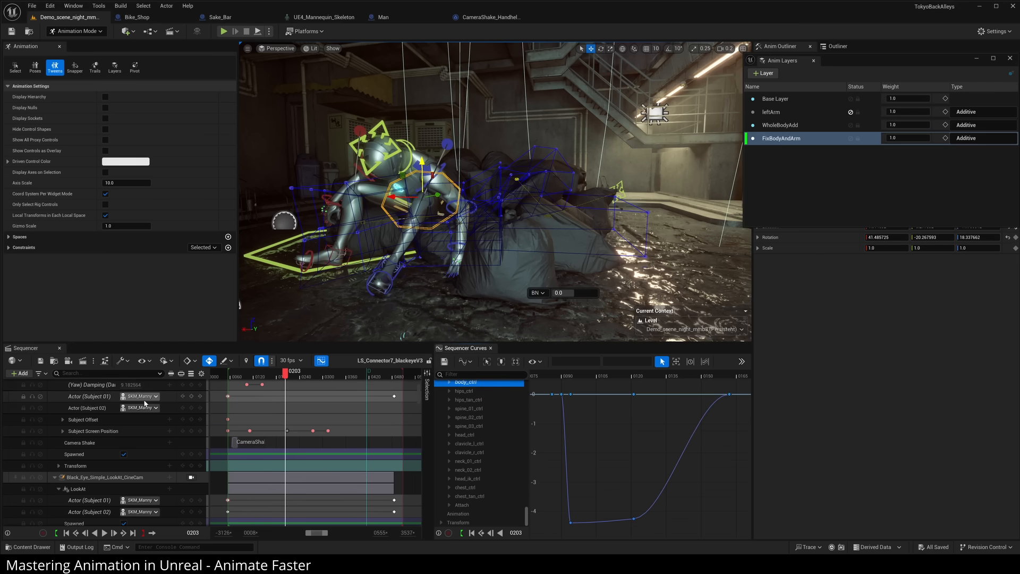
pyautogui.click(109, 436)
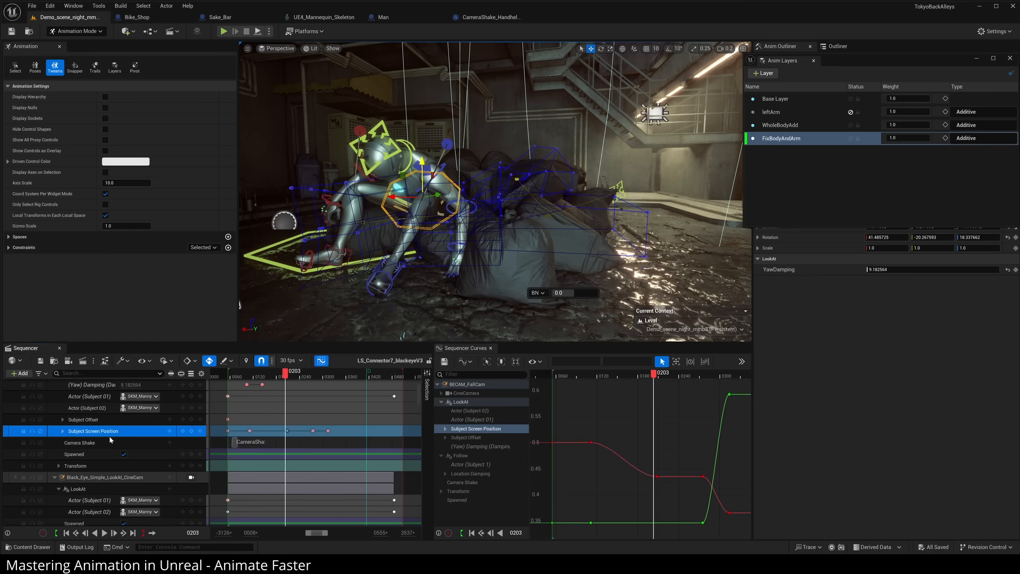
pyautogui.press('Home')
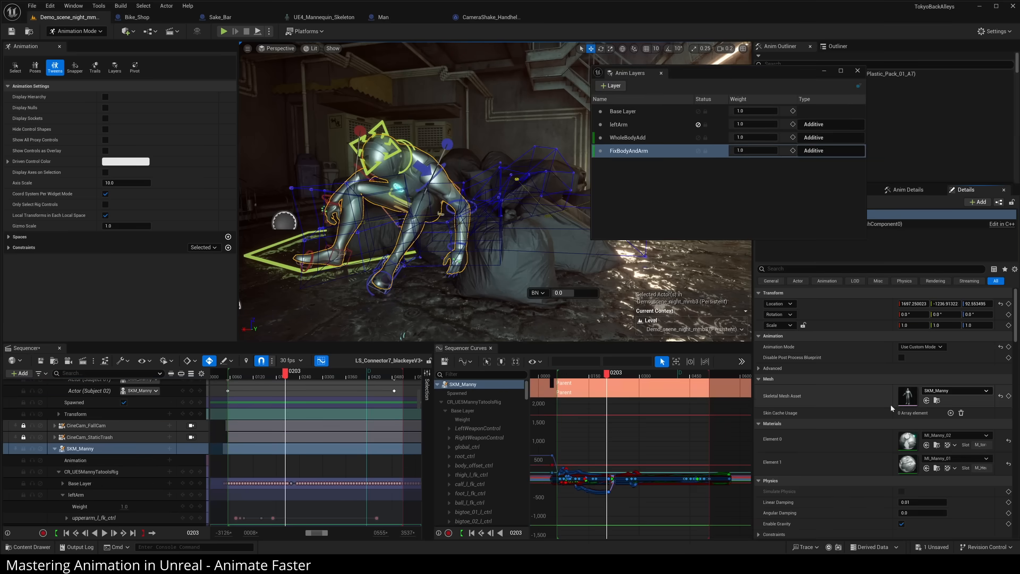
# - Look over SKM_Manny's physics and collision details, its animation curves and its rig layer tracks
pyautogui.scroll(-15, 890, 404)
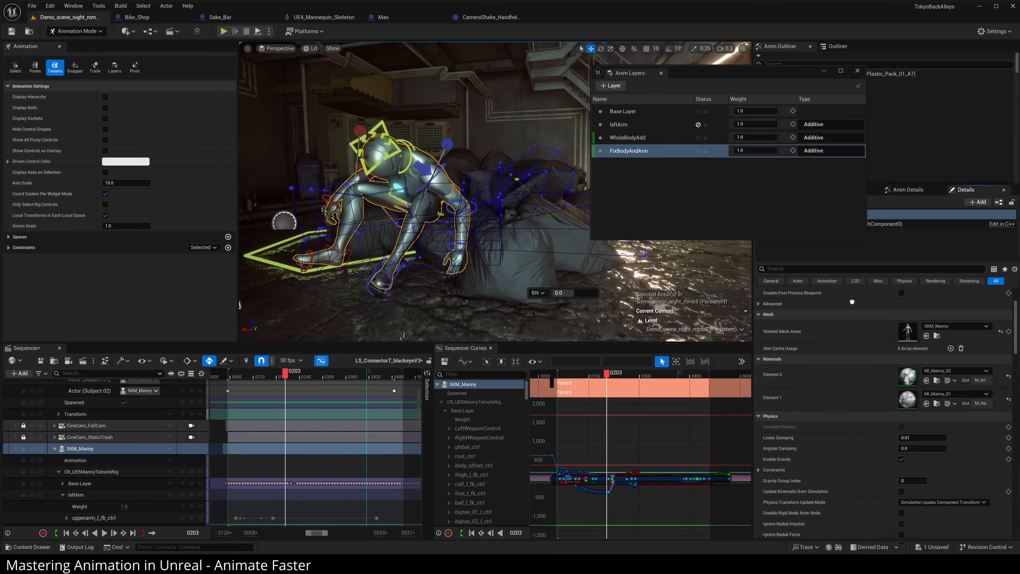
pyautogui.scroll(10, 884, 413)
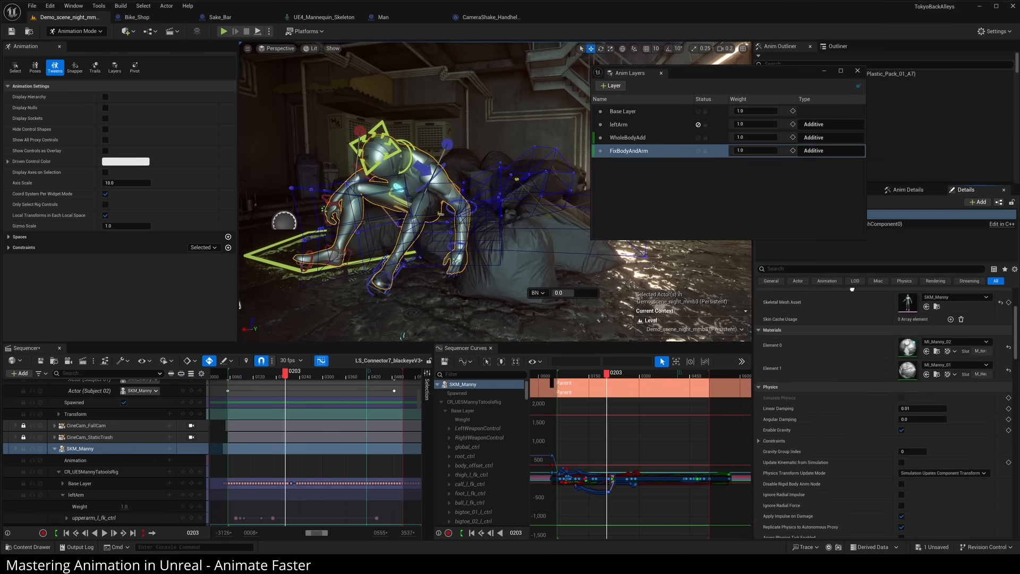
pyautogui.scroll(2, 883, 413)
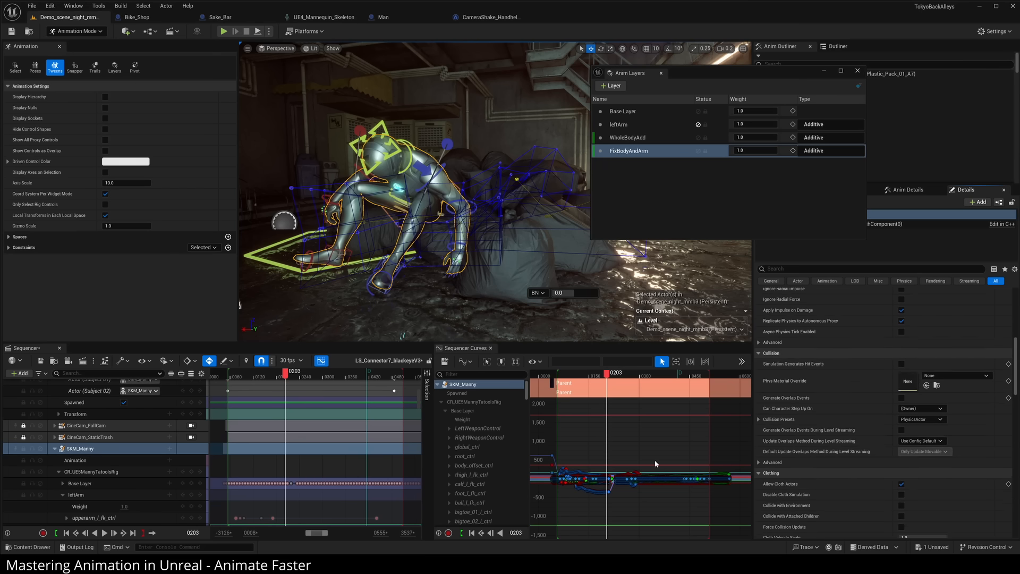
pyautogui.moveTo(628, 447); pyautogui.dragTo(413, 464, button='right')
pyautogui.moveTo(334, 467); pyautogui.dragTo(355, 458, button='right')
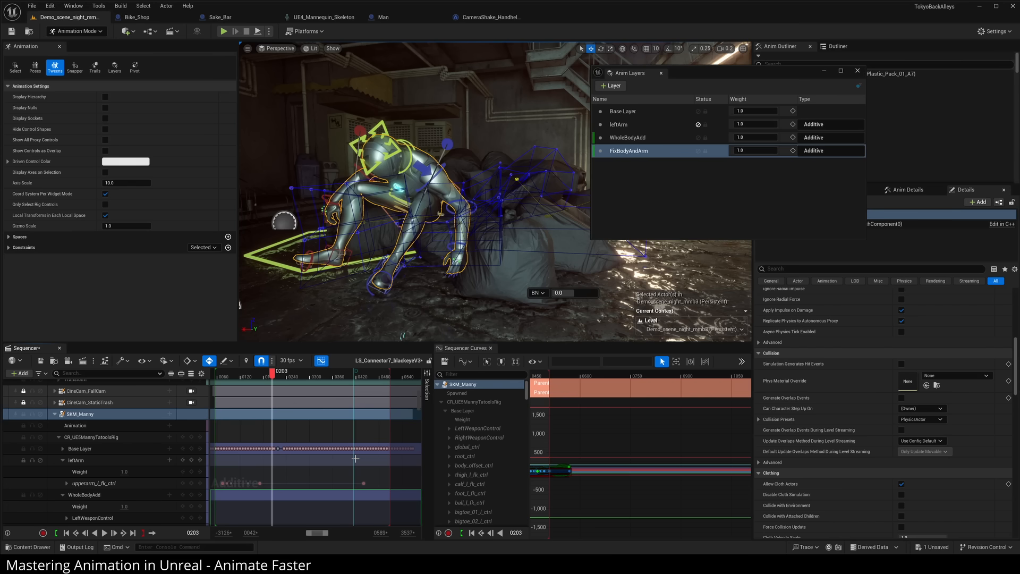